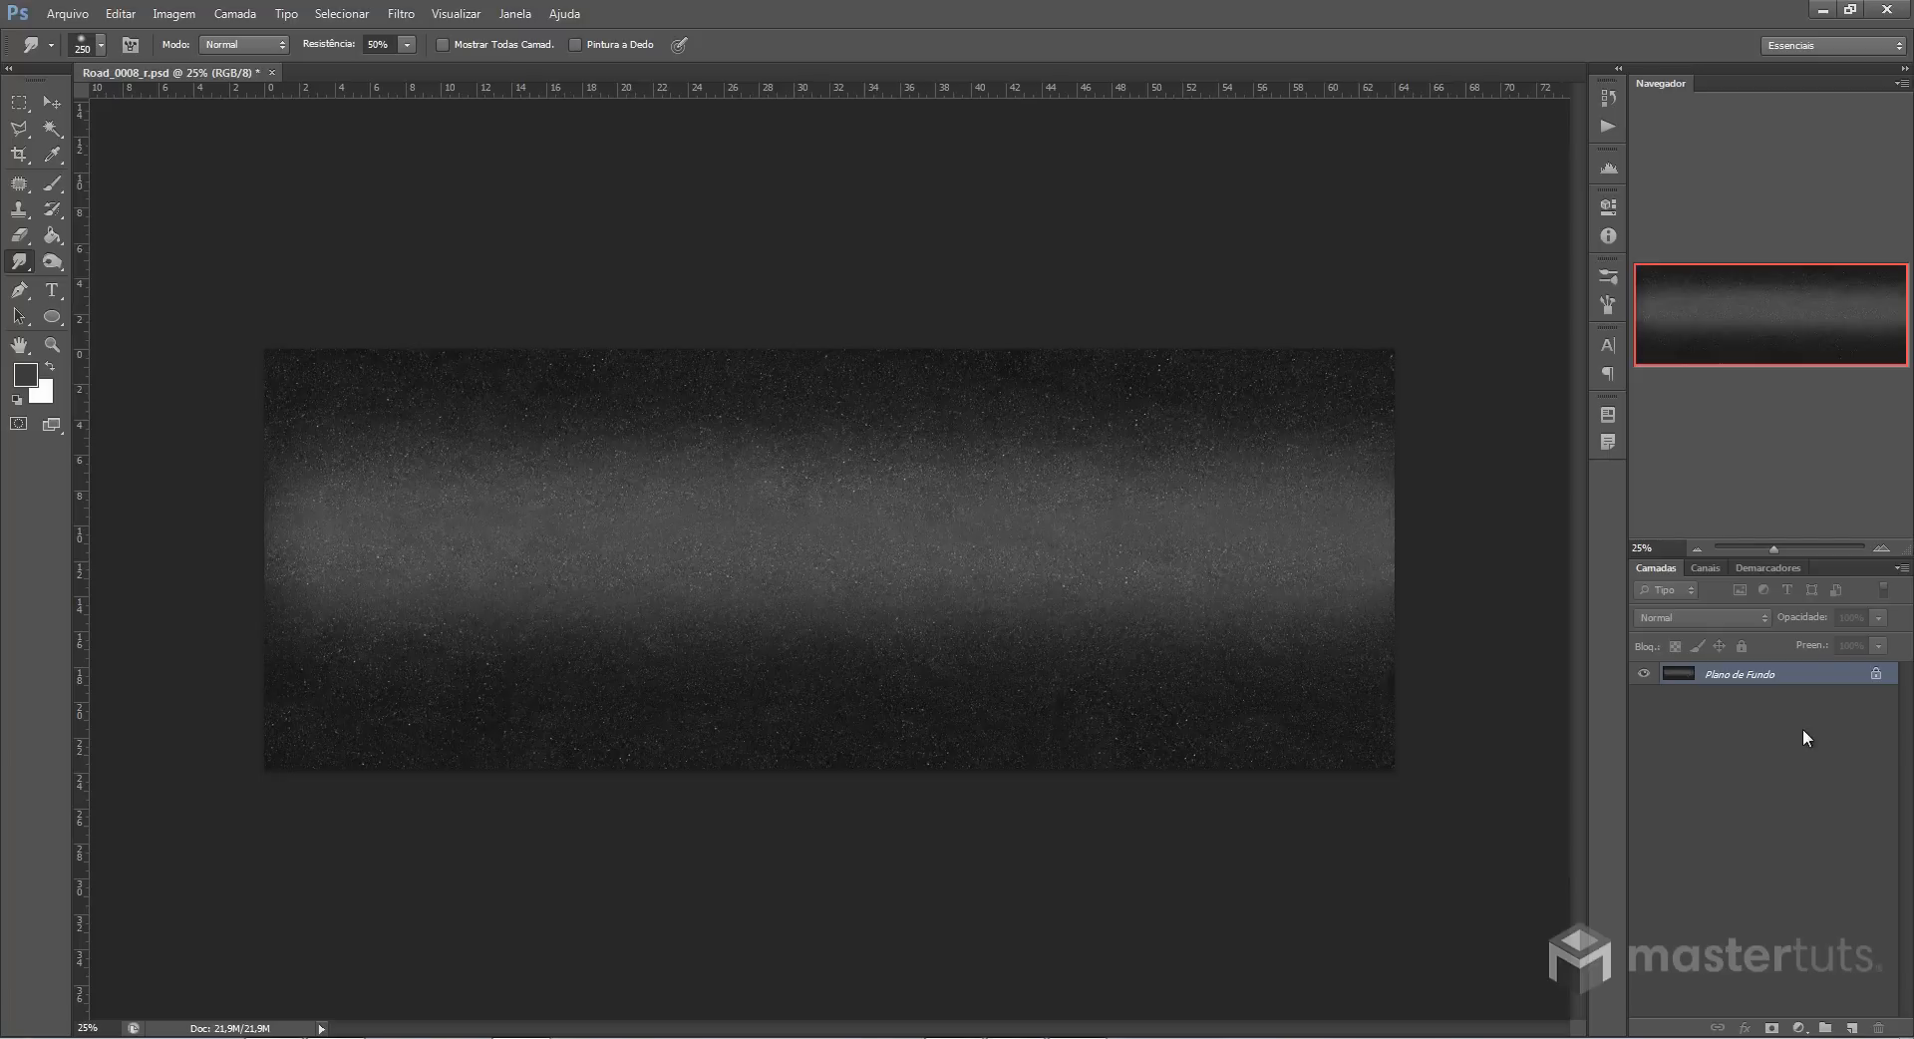
Duplicate the background layer and add a new empty layer above the copy
key(ctrl+j)
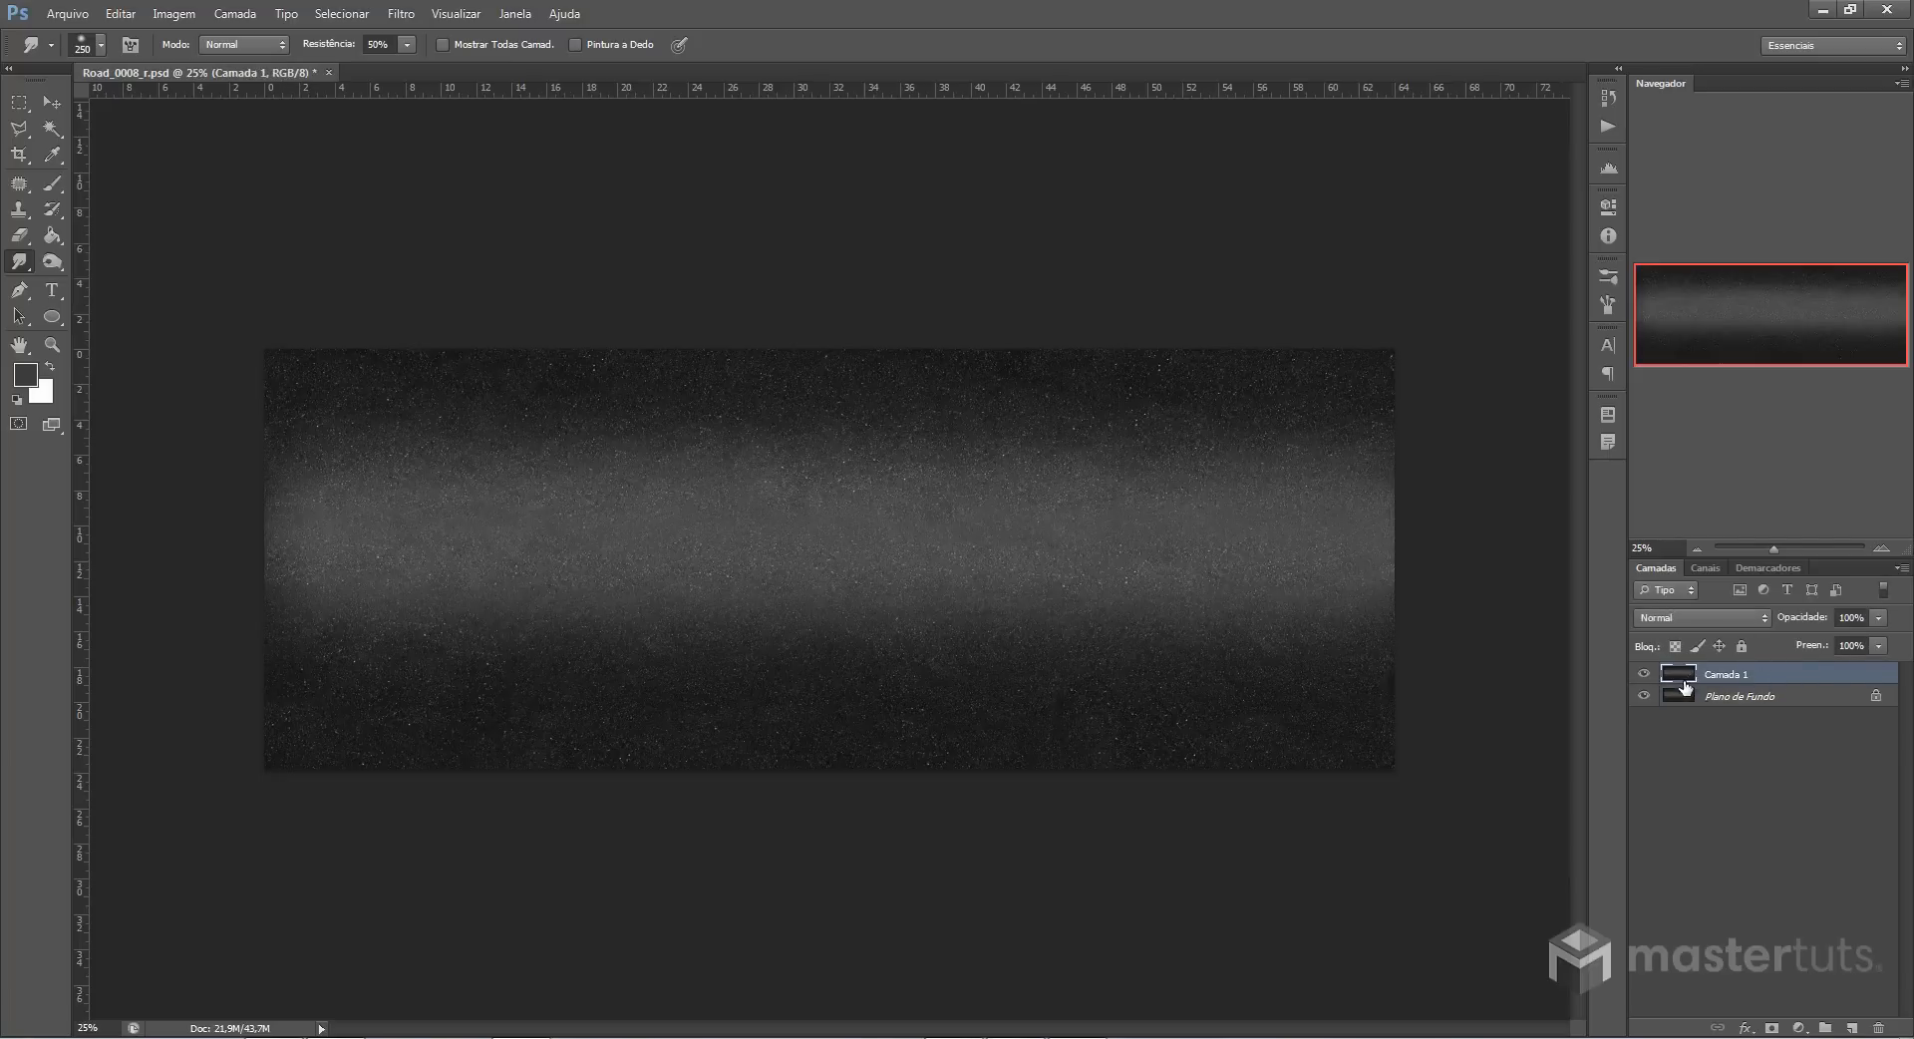
click(1852, 1028)
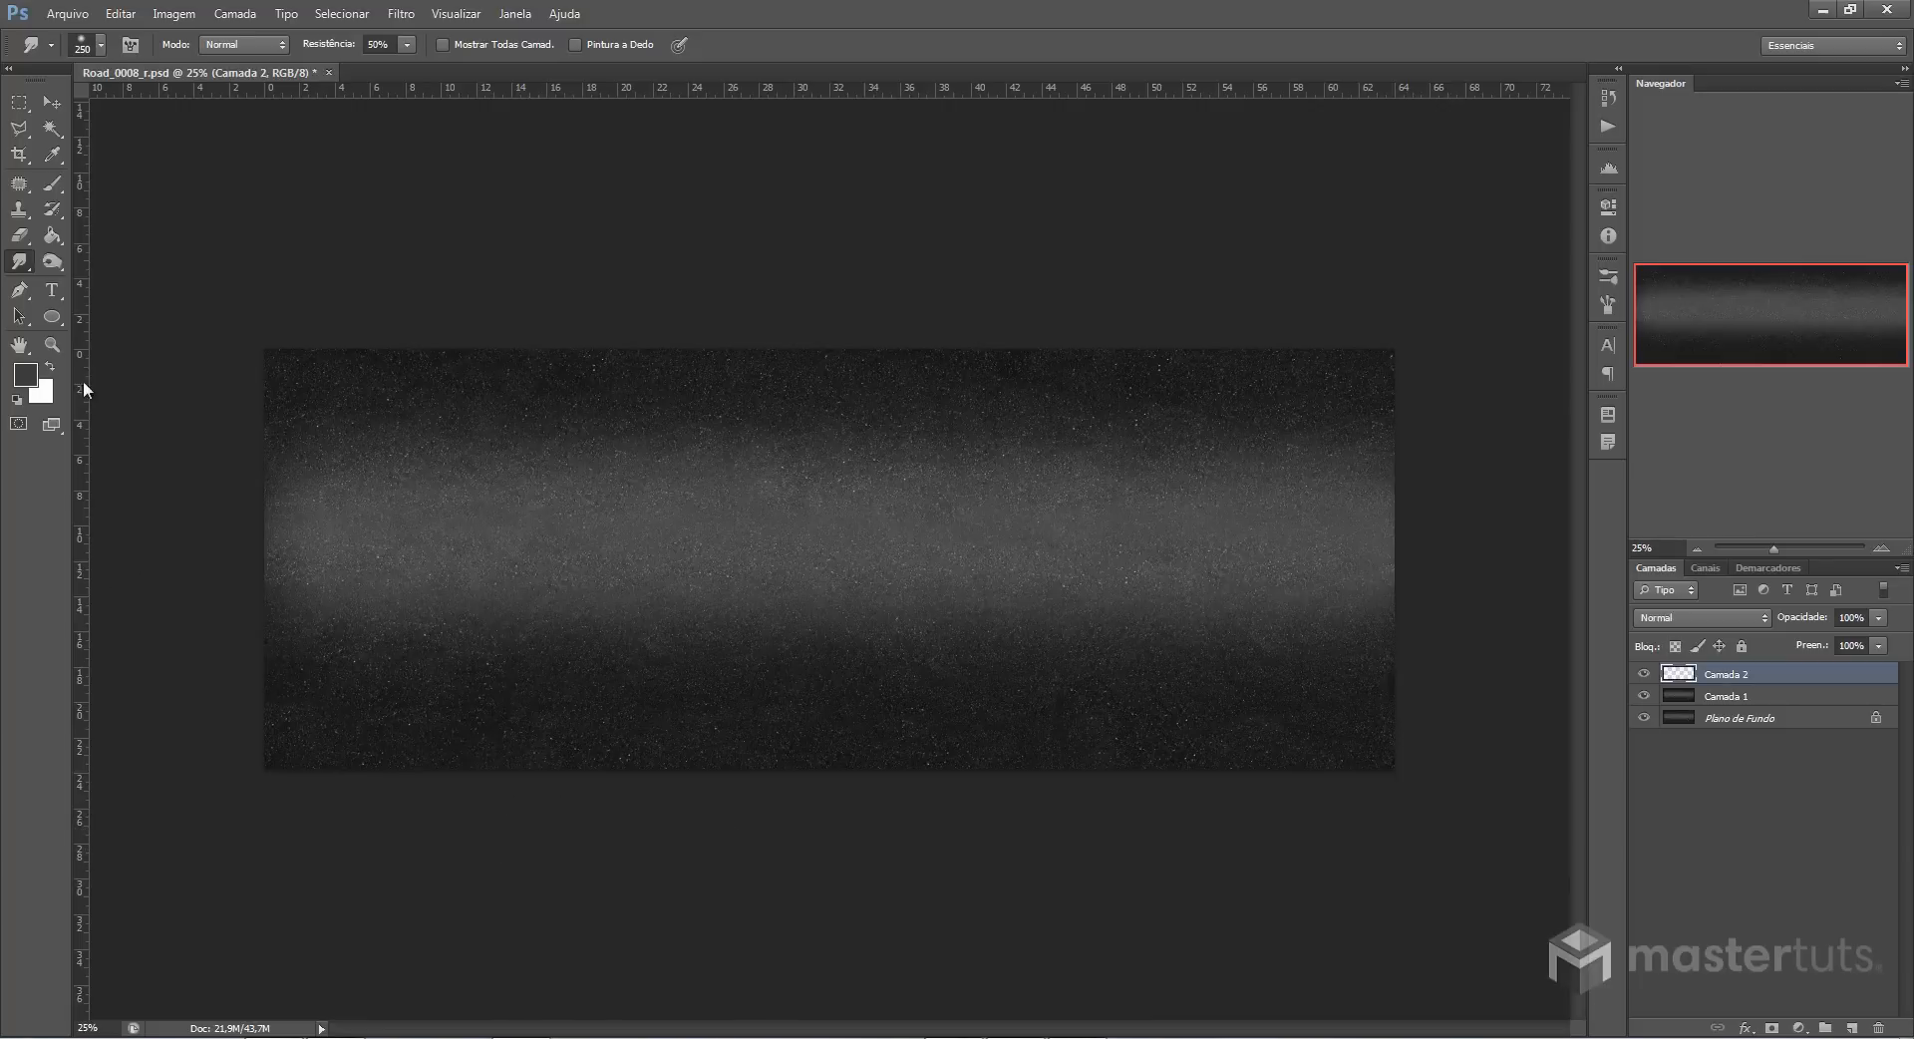
Set up the Brush tool with white as the foreground colour and a size of 65 px
click(58, 184)
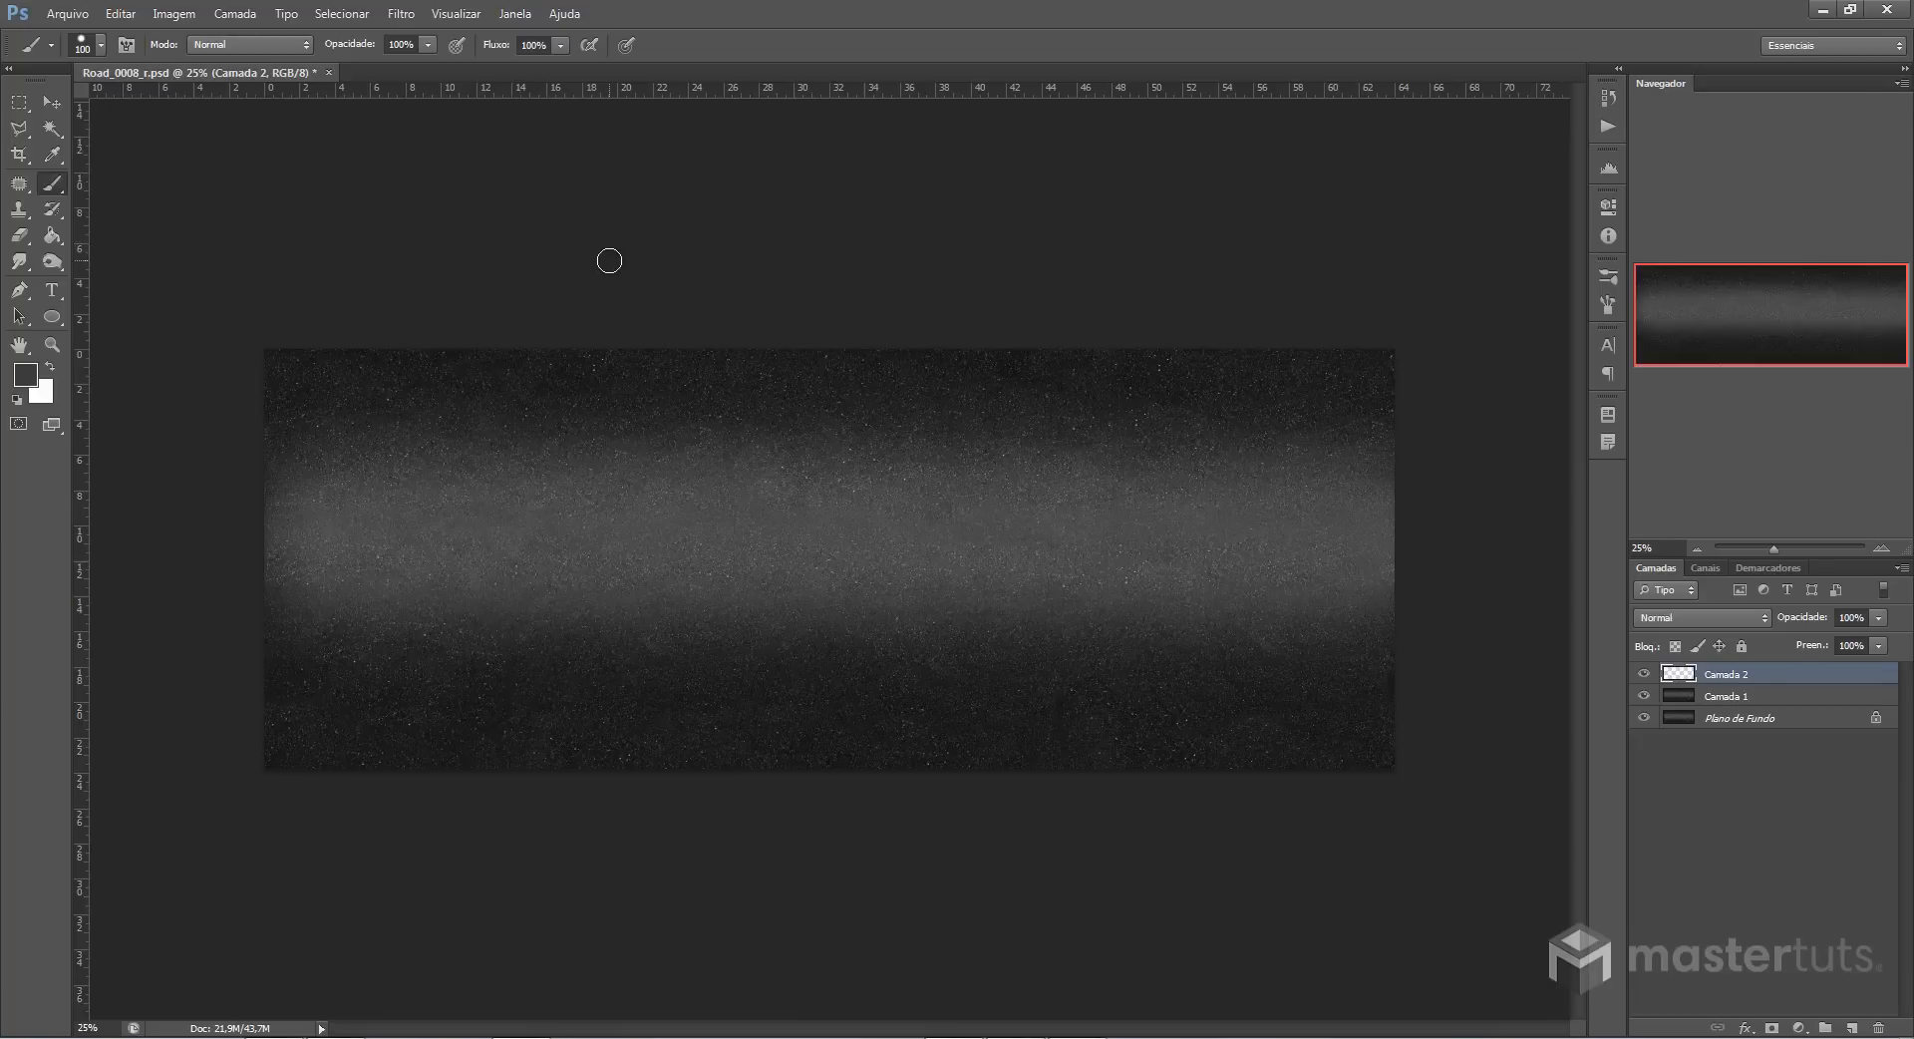
key(d)
key(x)
right_click(822, 512)
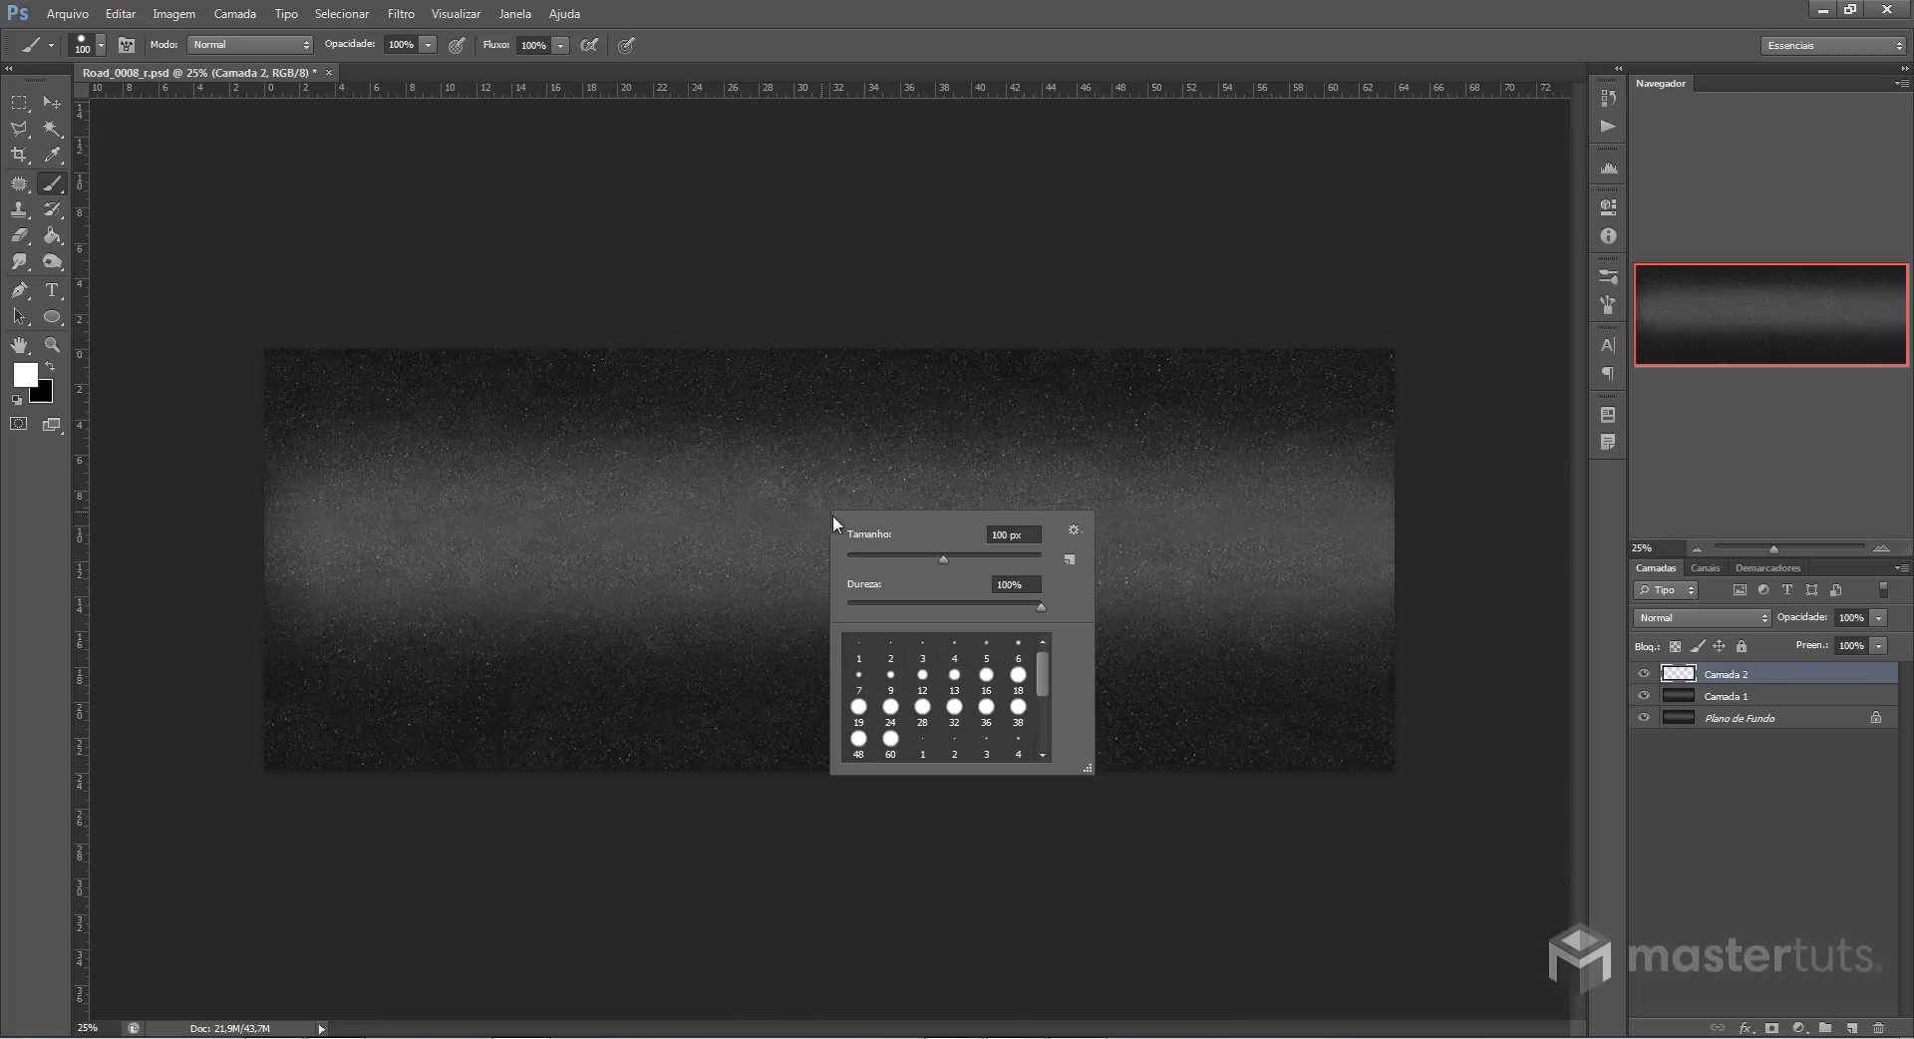
drag(943, 556, 902, 560)
Paint irregular white patches on the left third of the road texture: one mid-height, one along the upper edge and one along the lower edge
mouse_move(461, 518)
mouse_down()
mouse_move(558, 513)
mouse_move(444, 516)
mouse_up()
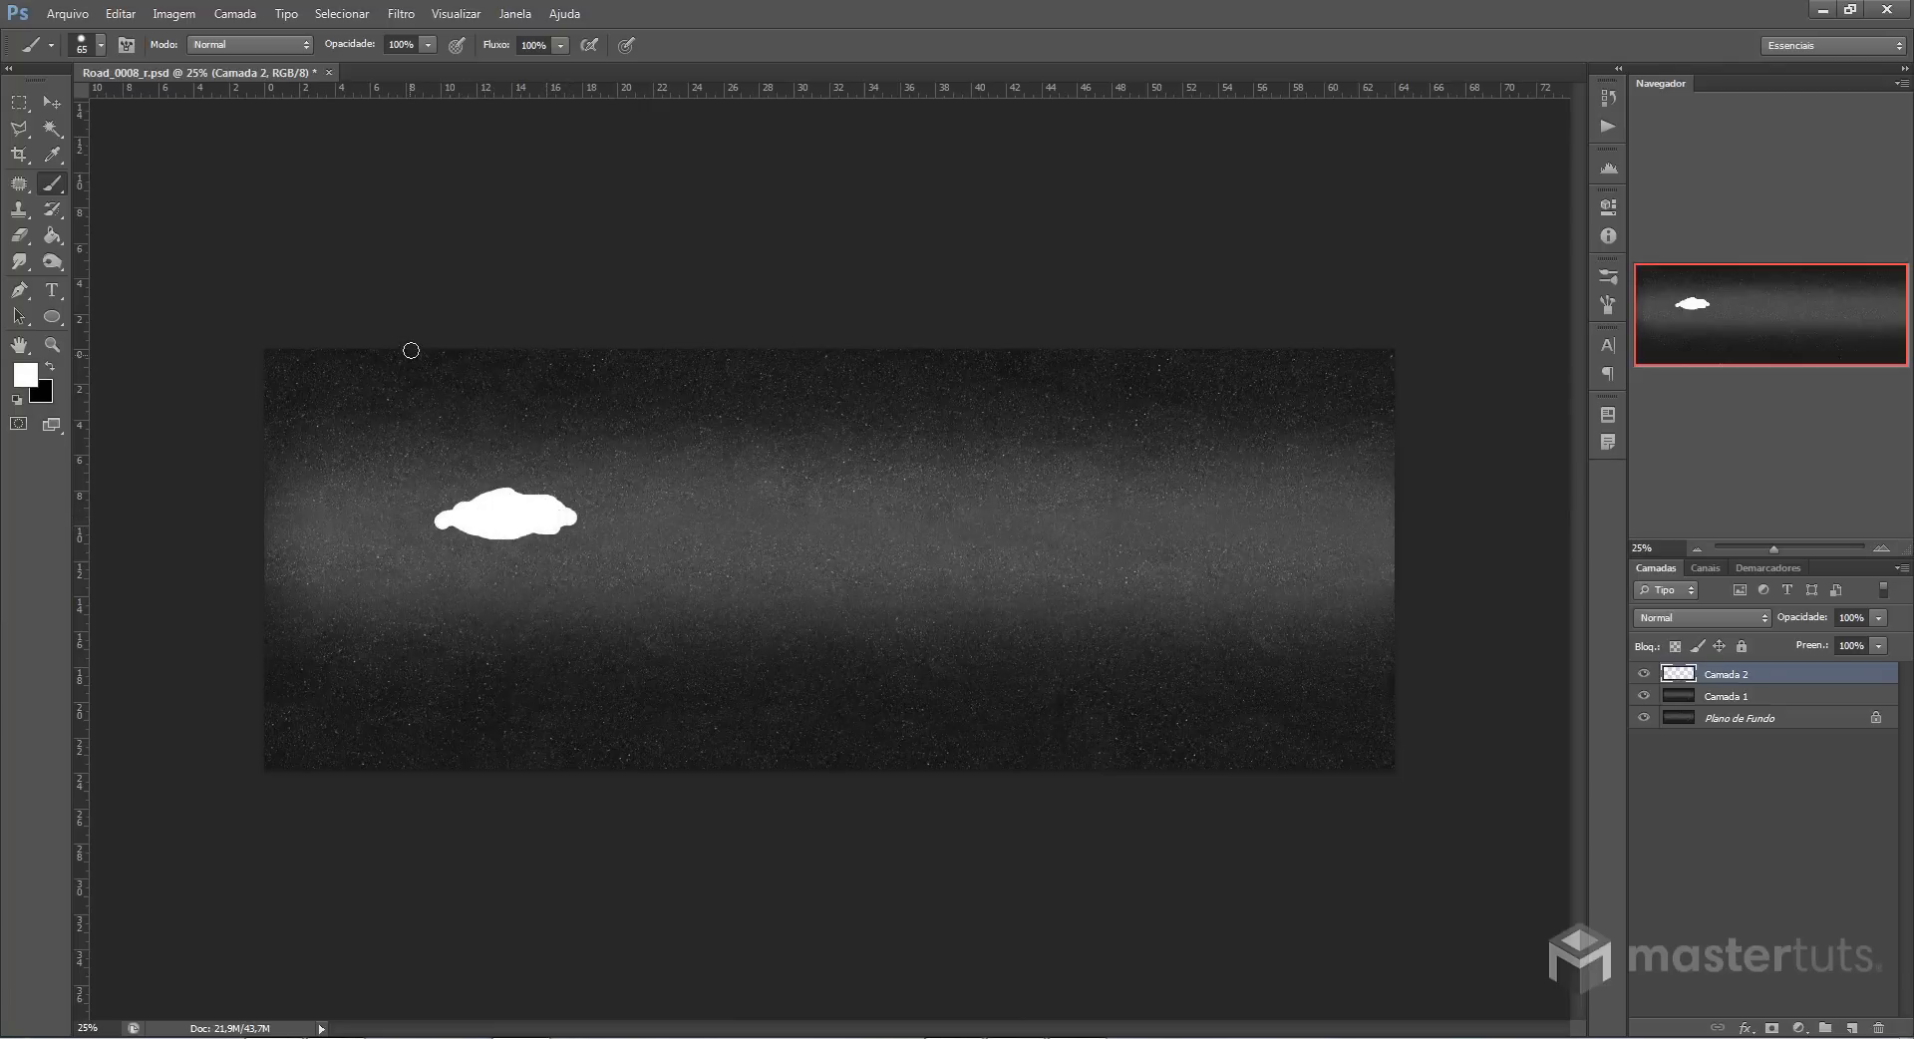
mouse_move(409, 352)
mouse_down()
mouse_move(548, 369)
mouse_move(409, 347)
mouse_move(569, 349)
mouse_move(509, 360)
mouse_up()
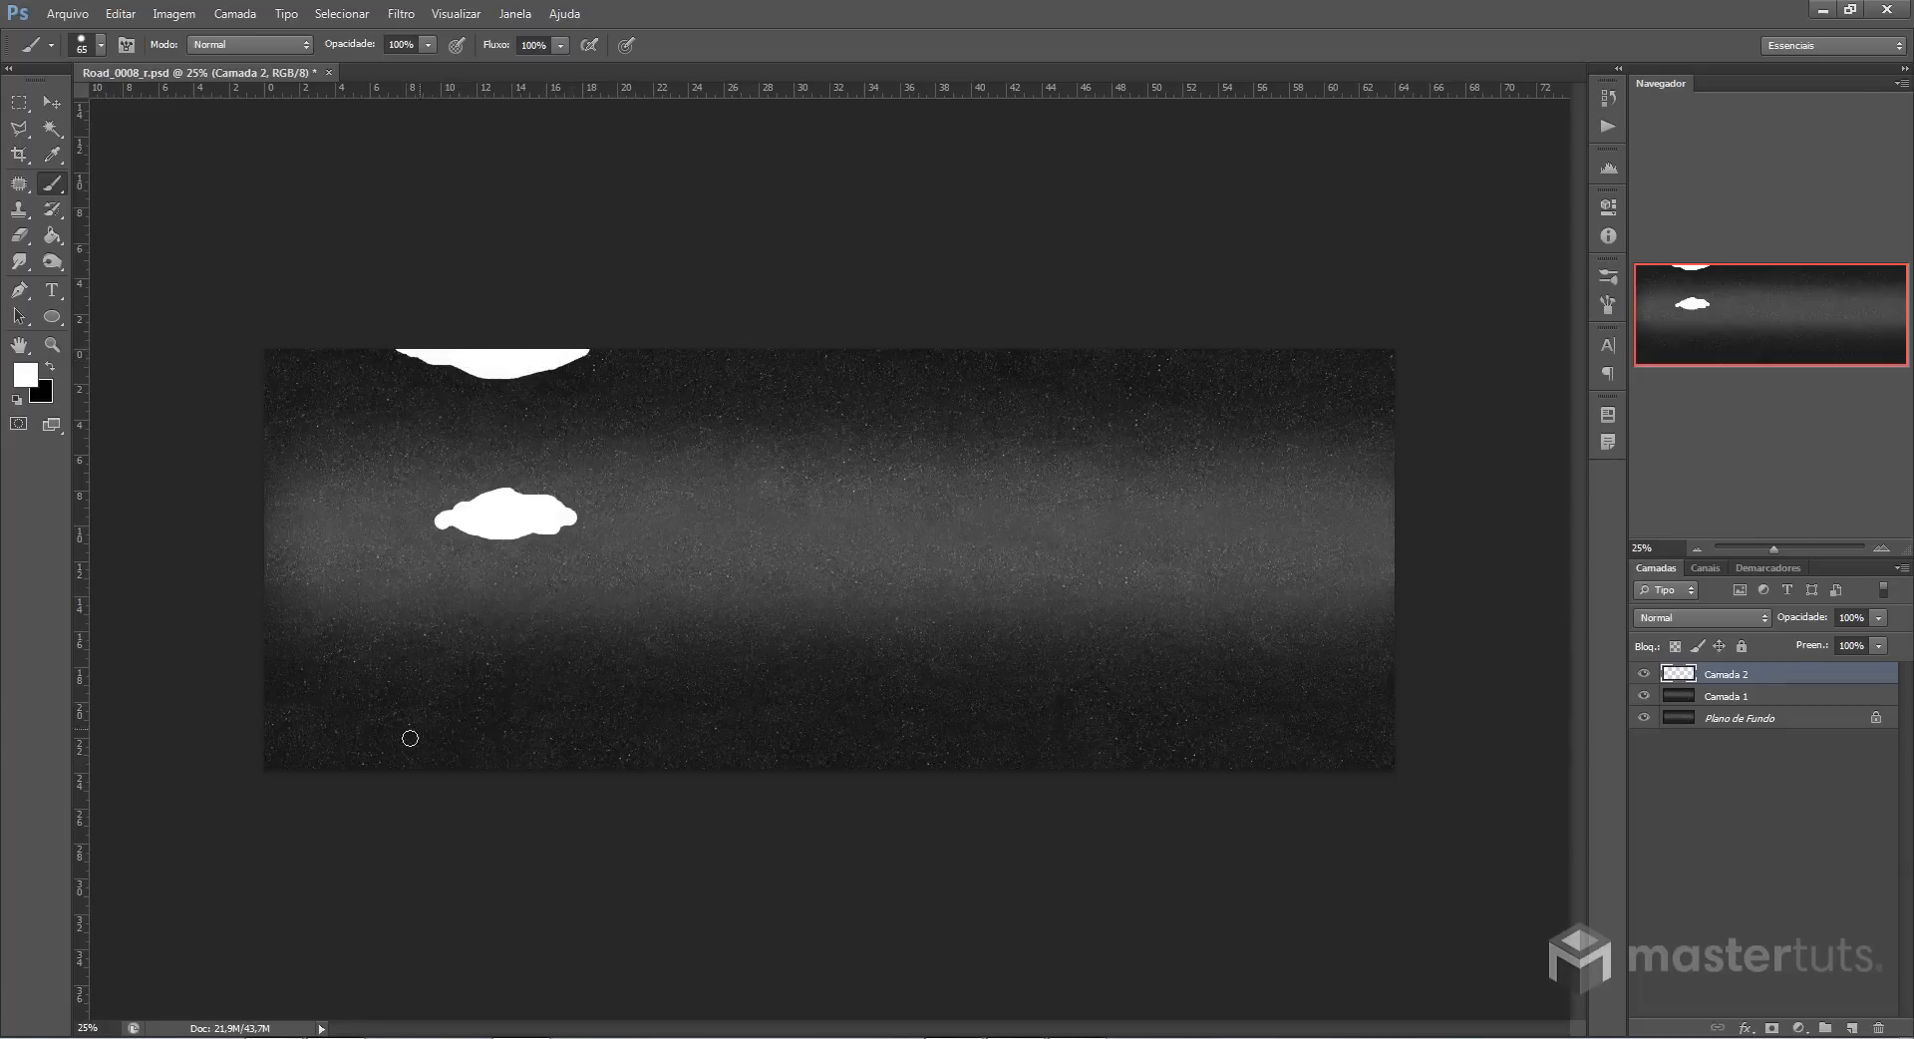
mouse_move(370, 767)
mouse_down()
mouse_move(581, 765)
mouse_move(503, 738)
mouse_move(352, 766)
mouse_up()
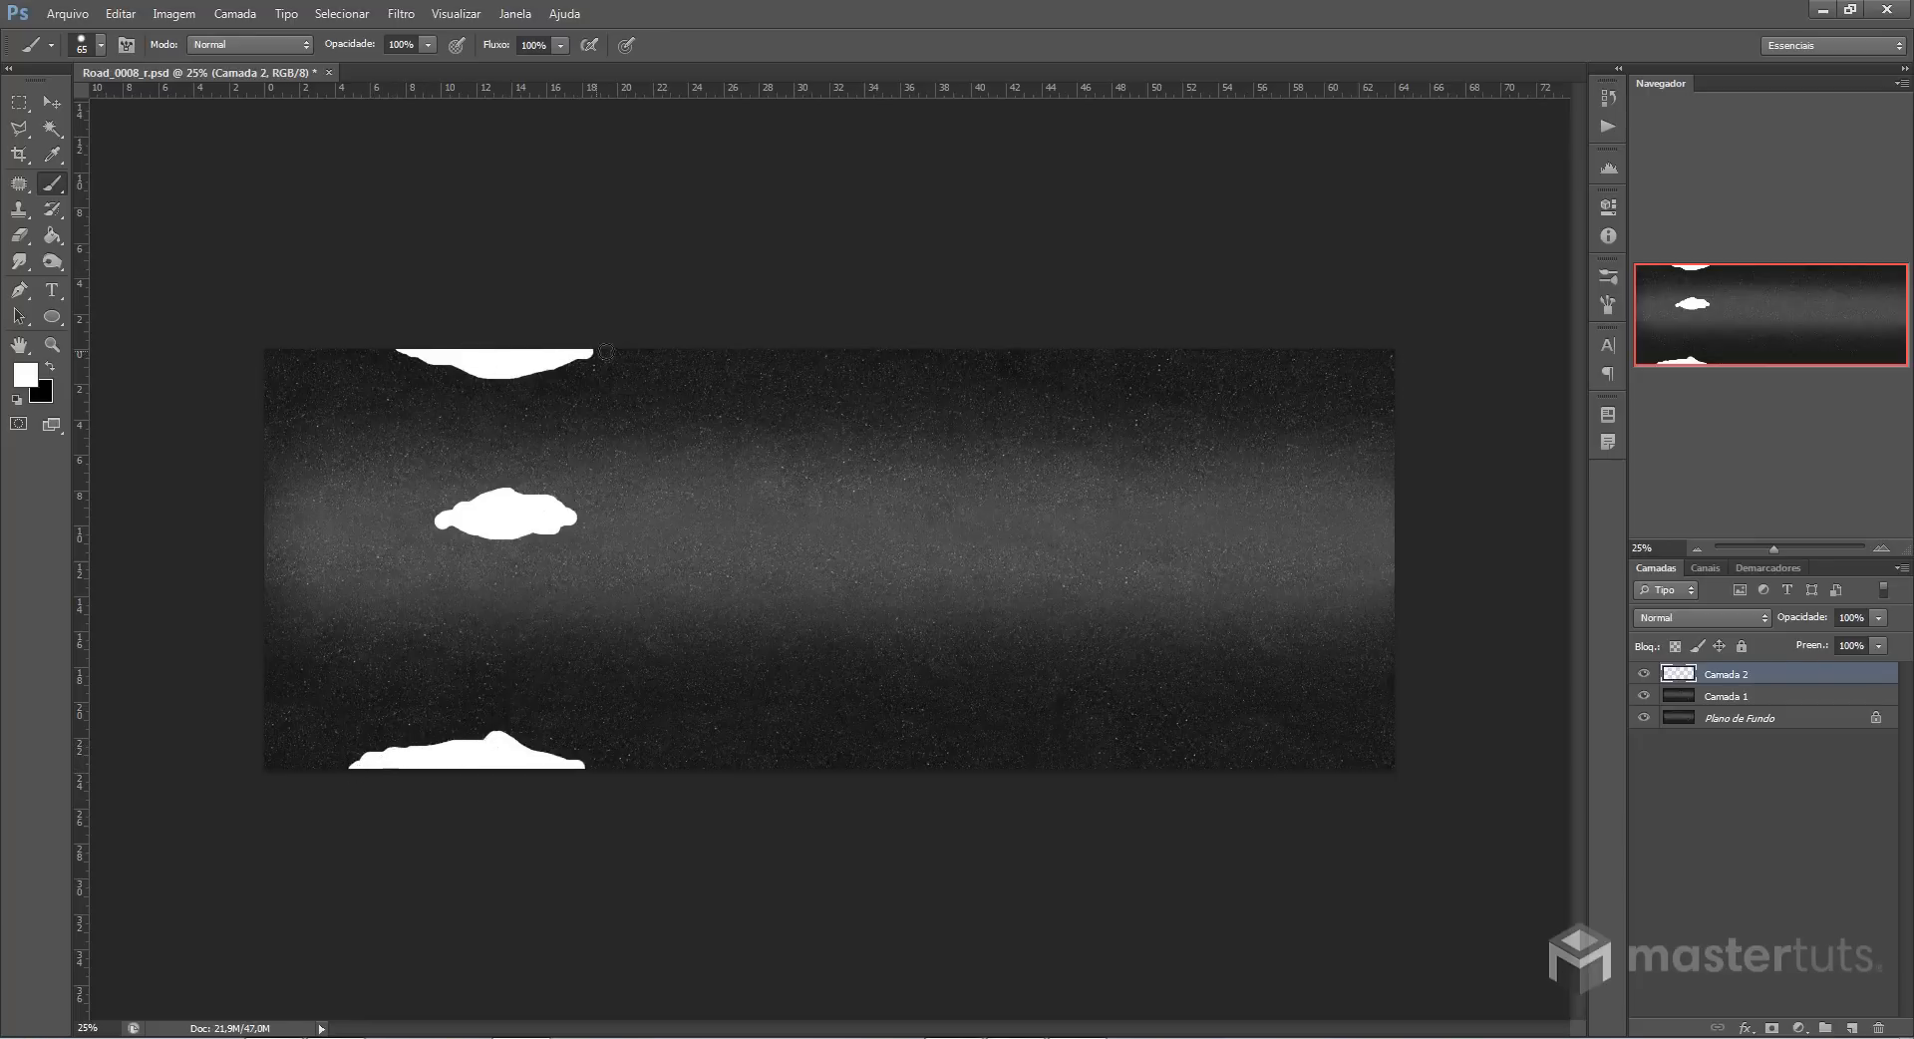
drag(606, 352, 641, 343)
drag(611, 768, 638, 765)
mouse_move(493, 530)
mouse_down()
mouse_move(427, 524)
mouse_move(543, 535)
mouse_move(568, 514)
mouse_up()
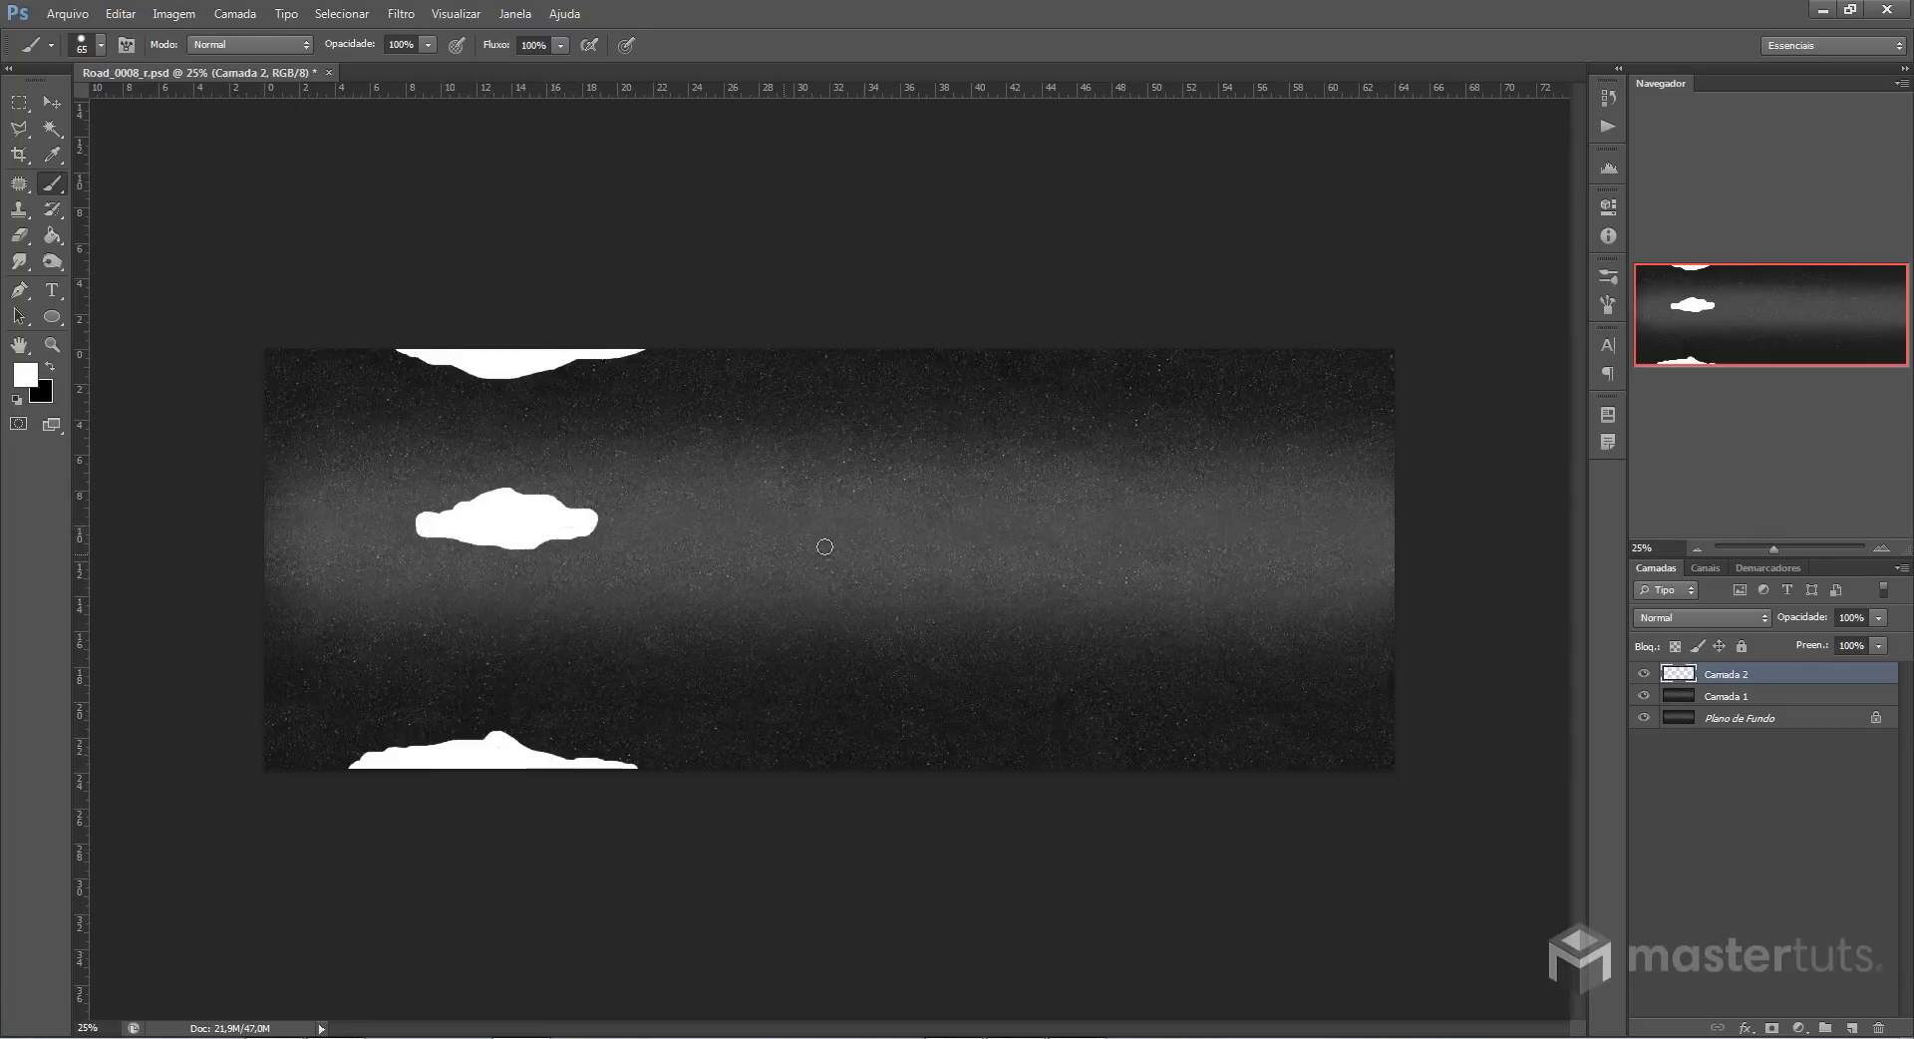
Paint a second set of white patches around the middle of the texture, at mid-height and tapered along the upper and lower edges
click(761, 524)
mouse_move(790, 527)
mouse_down()
mouse_move(959, 527)
mouse_move(753, 525)
mouse_move(791, 521)
mouse_up()
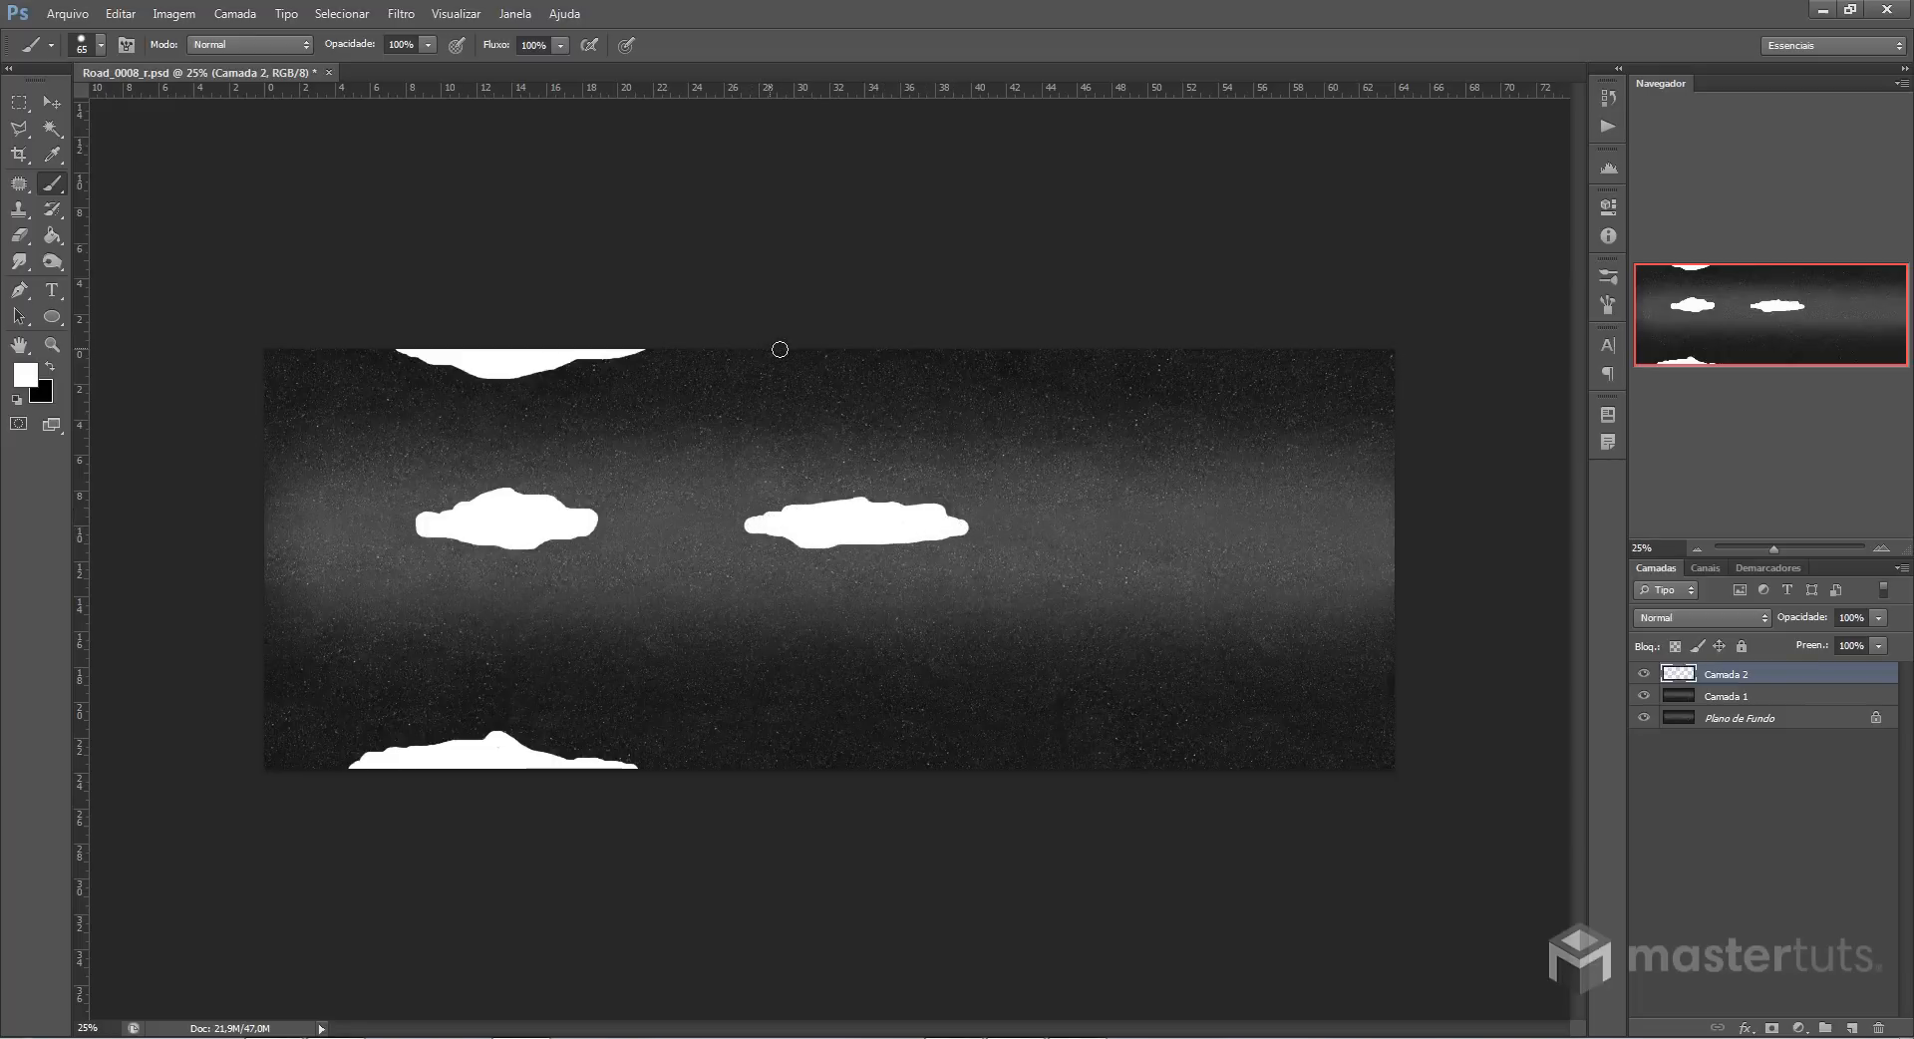
mouse_move(799, 350)
mouse_down()
mouse_move(987, 357)
mouse_move(793, 359)
mouse_move(957, 364)
mouse_up()
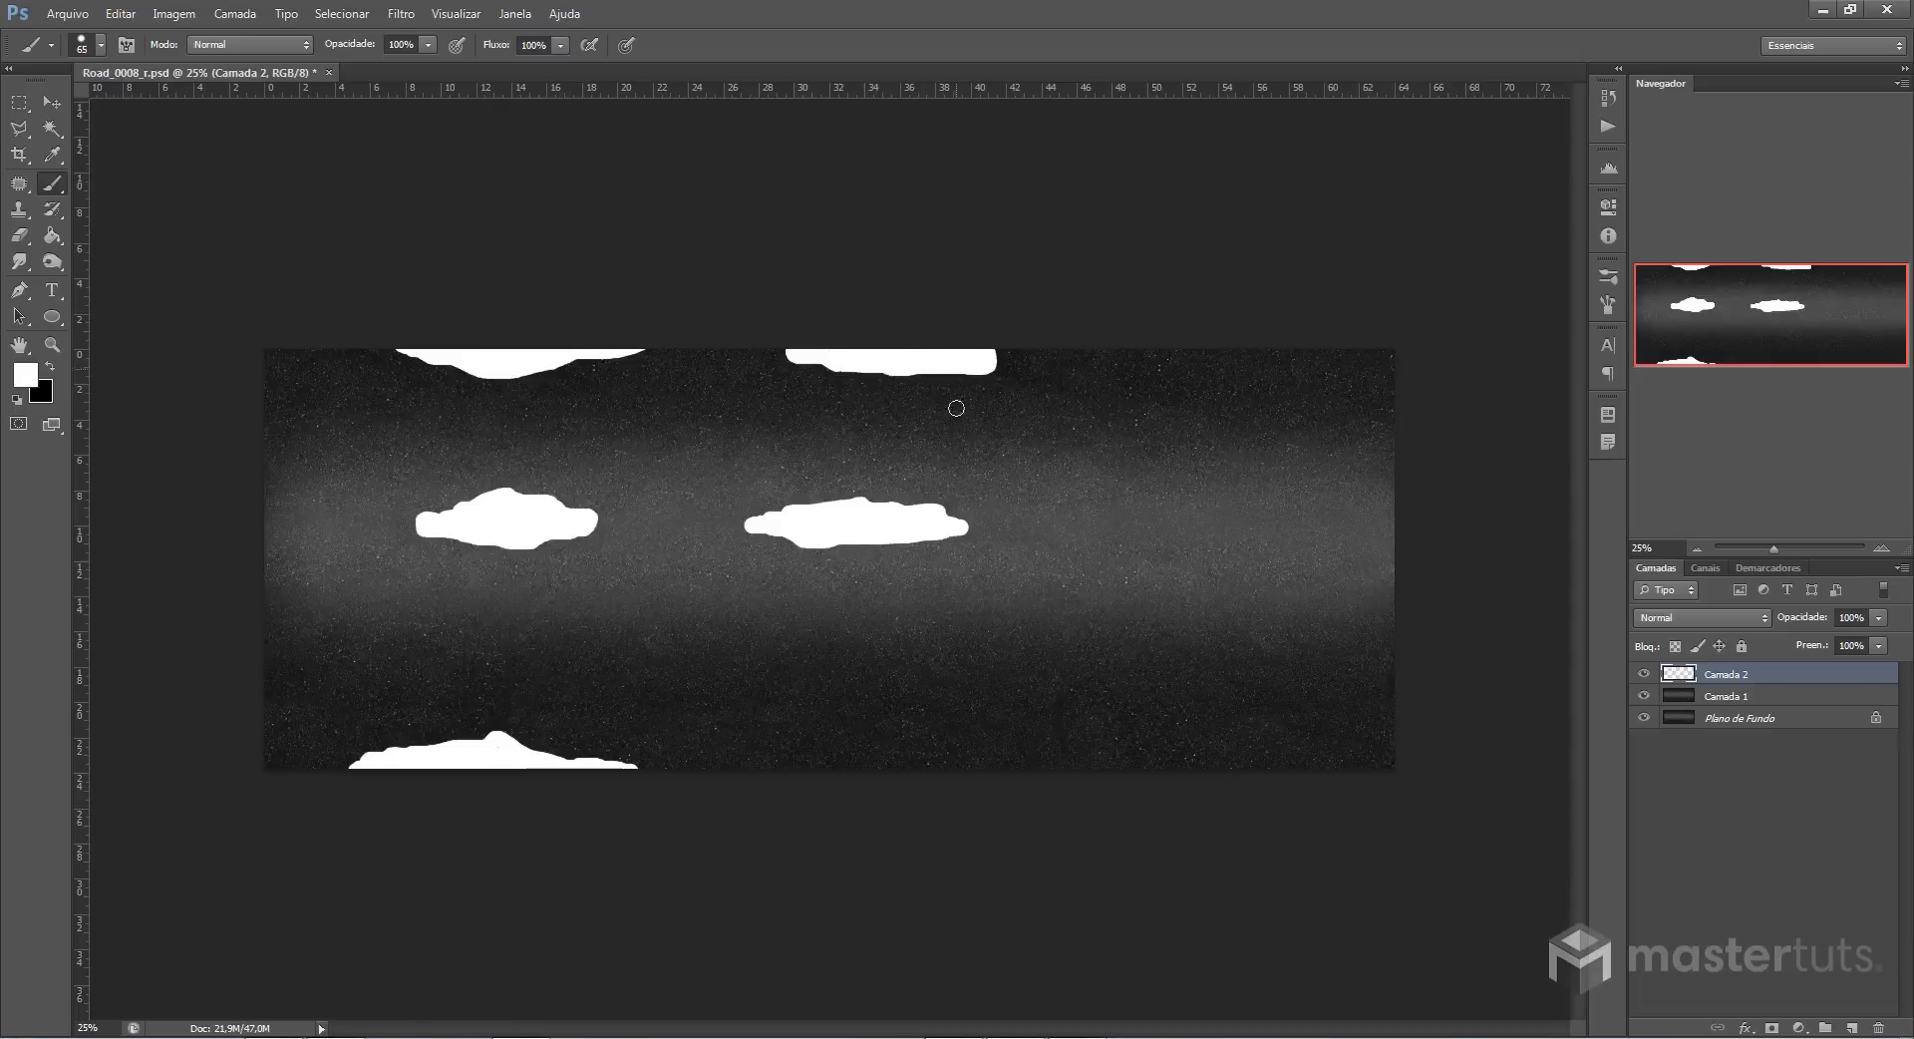
mouse_move(783, 781)
mouse_down()
mouse_move(822, 759)
mouse_move(952, 769)
mouse_move(789, 767)
mouse_move(1003, 769)
mouse_up()
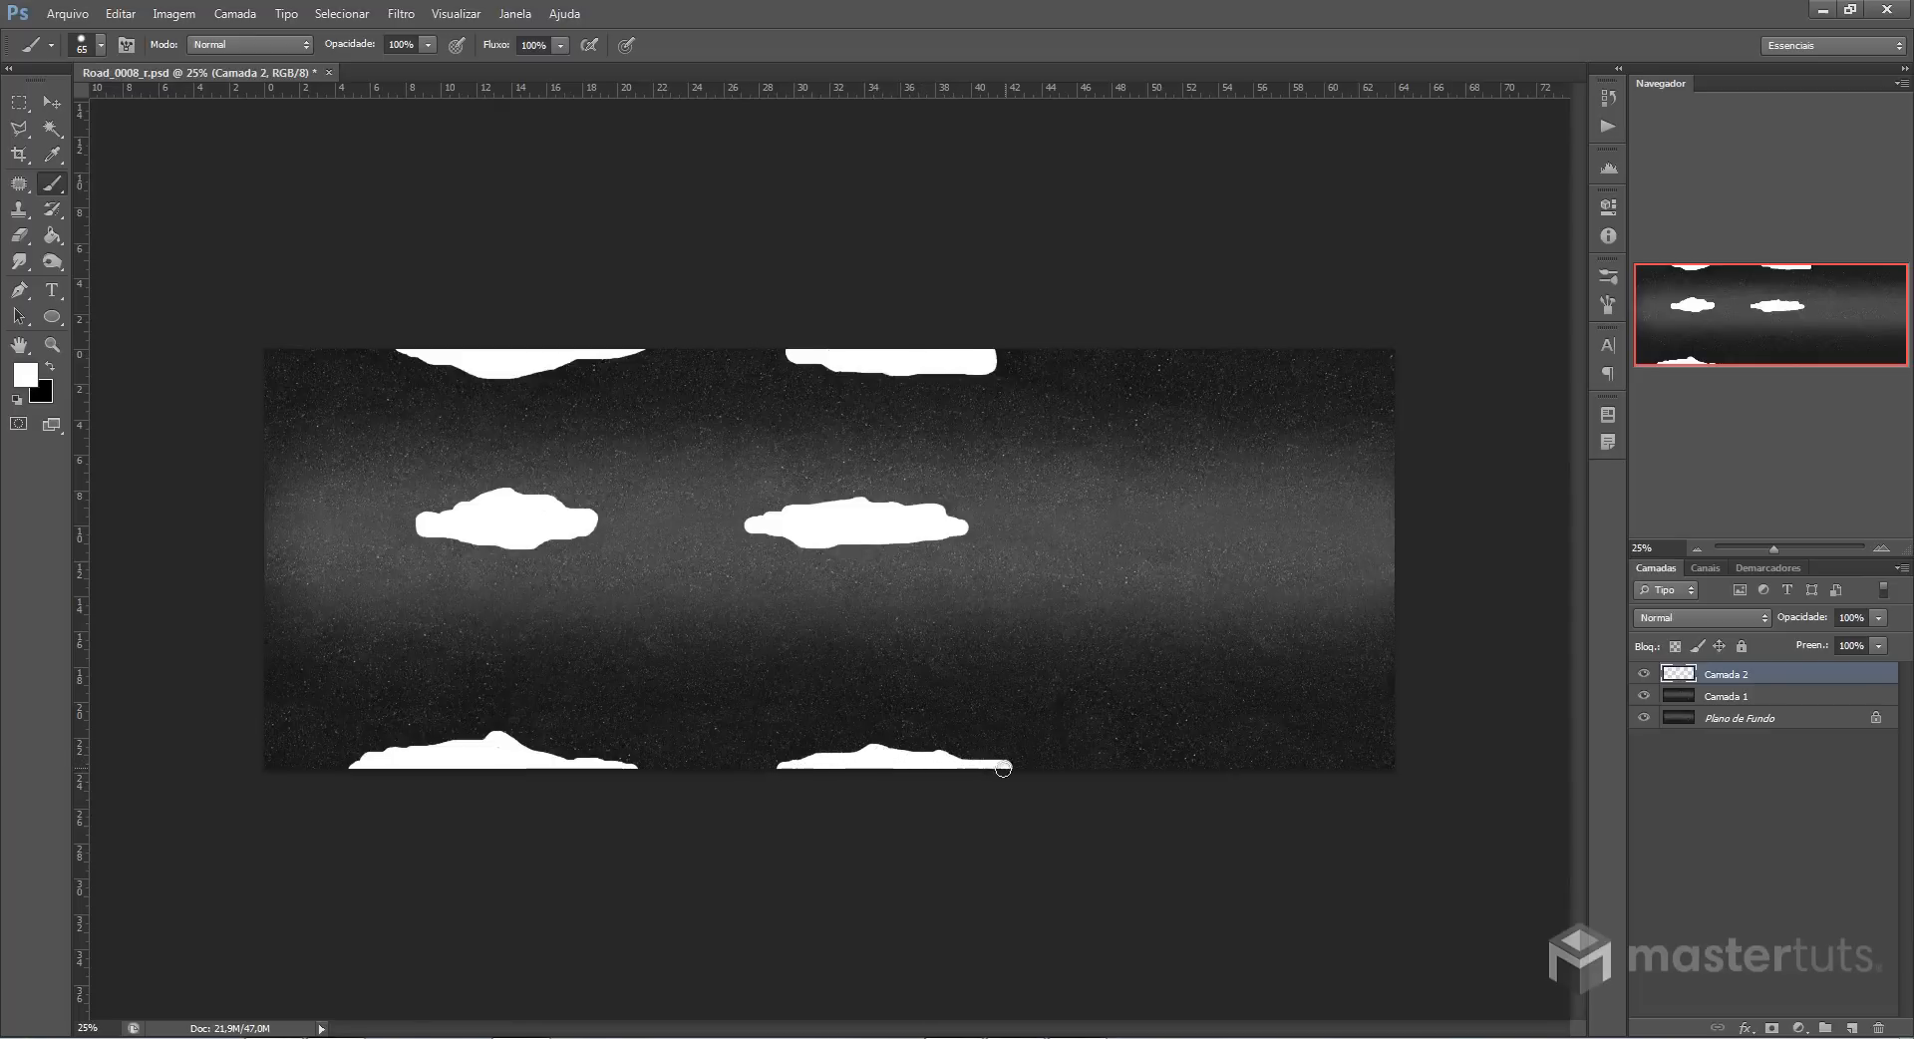
drag(1033, 340, 773, 342)
drag(807, 764, 745, 782)
Paint a third set of white patches on the right third of the texture, enlarging its mid-height patch and thickening the underside of the central one
mouse_move(1126, 498)
mouse_down()
mouse_move(1103, 519)
mouse_move(1241, 523)
mouse_move(1104, 513)
mouse_move(1218, 512)
mouse_up()
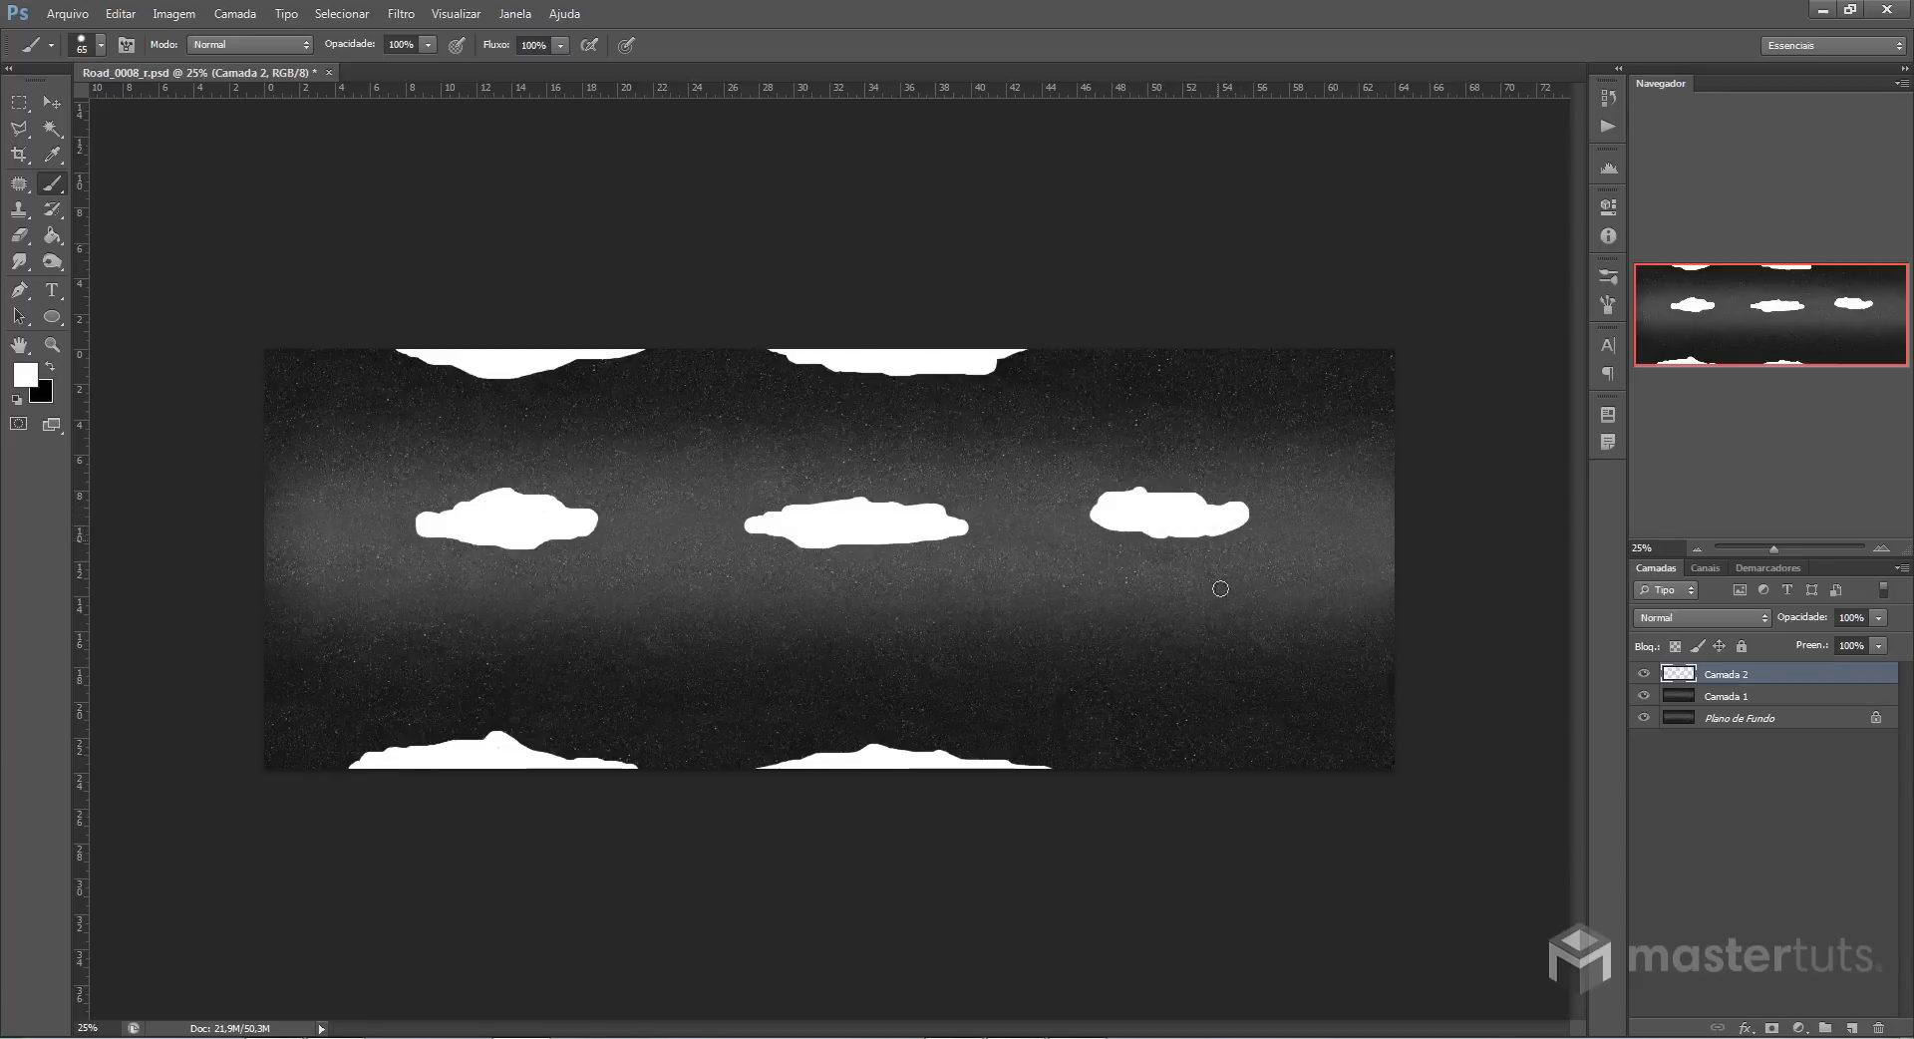
mouse_move(1163, 778)
mouse_down()
mouse_move(1218, 749)
mouse_move(1354, 761)
mouse_move(1168, 769)
mouse_move(1344, 752)
mouse_move(1376, 770)
mouse_up()
mouse_move(1159, 347)
mouse_down()
mouse_move(1306, 349)
mouse_move(1177, 349)
mouse_move(1221, 369)
mouse_move(1296, 361)
mouse_move(1211, 371)
mouse_up()
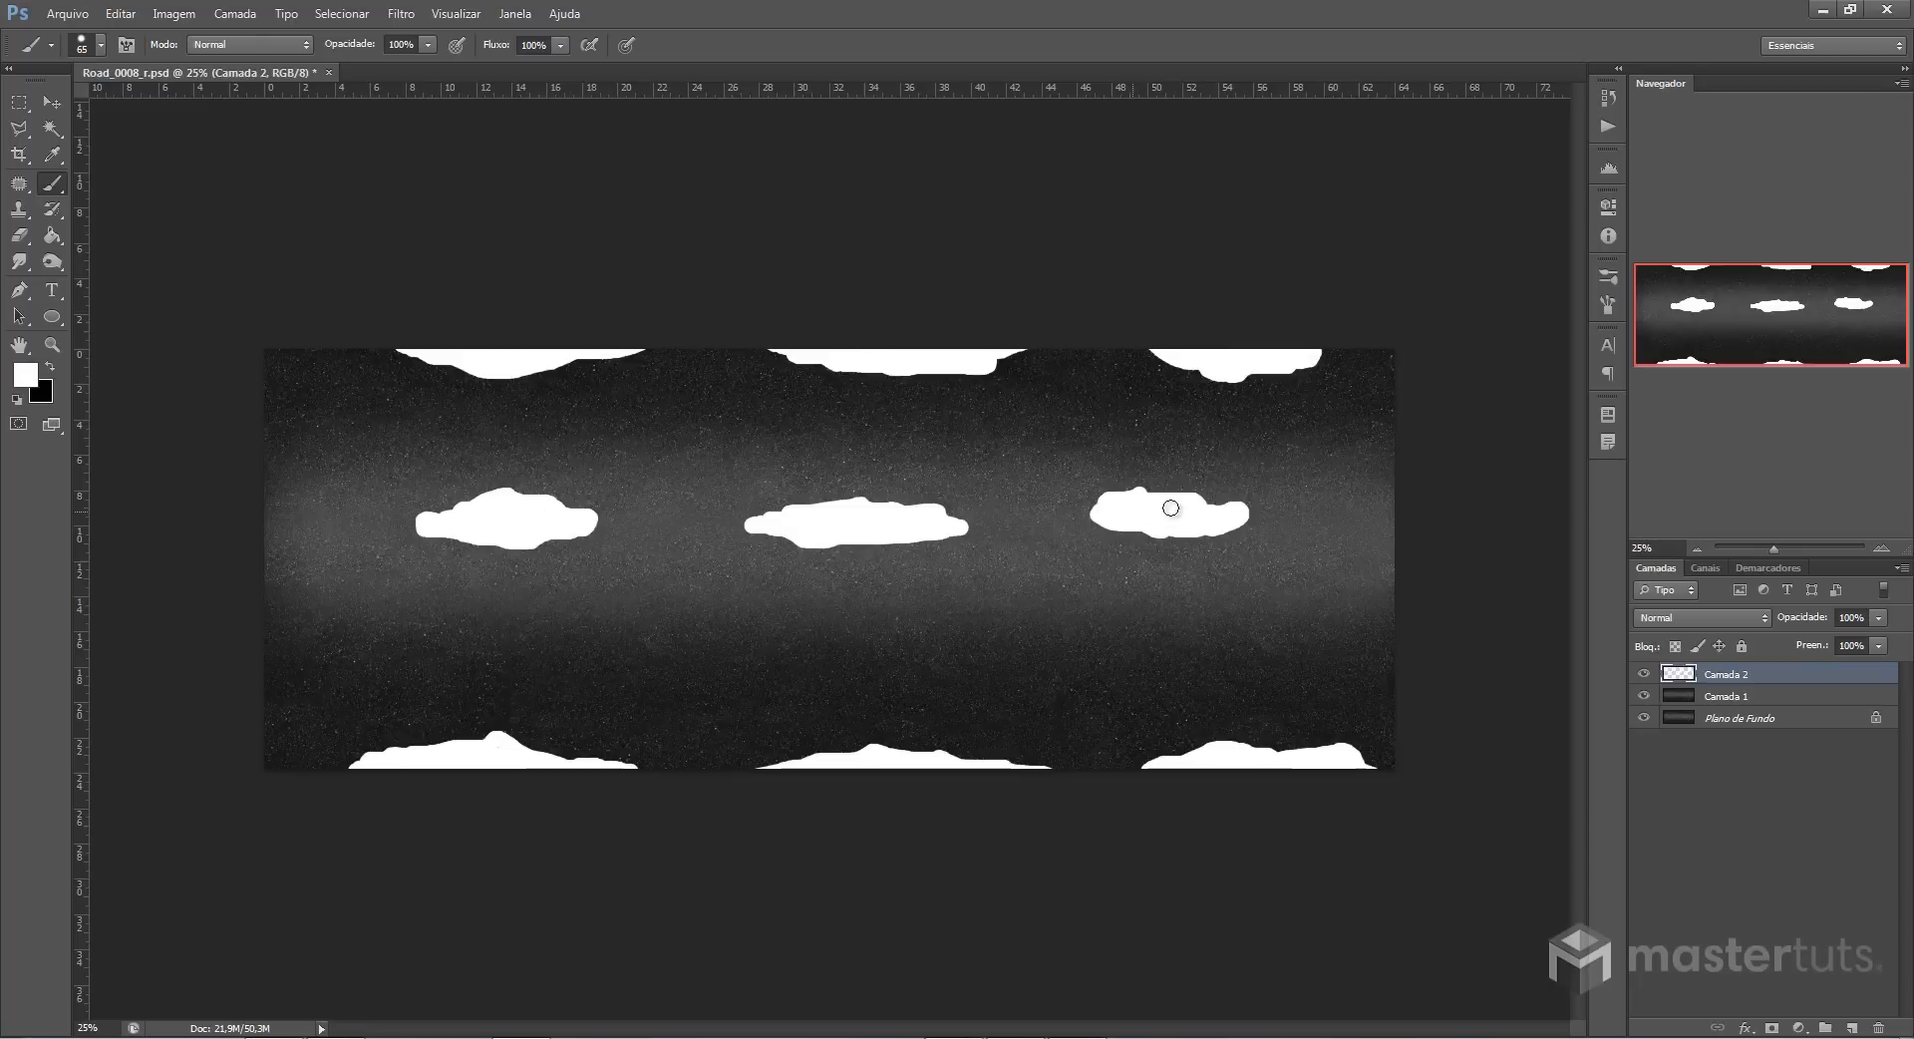
mouse_move(1170, 504)
mouse_down()
mouse_move(1246, 498)
mouse_move(1266, 520)
mouse_move(1092, 528)
mouse_move(1218, 504)
mouse_move(1262, 506)
mouse_move(1181, 546)
mouse_move(1107, 535)
mouse_move(1292, 529)
mouse_move(1205, 496)
mouse_move(1184, 504)
mouse_move(1217, 548)
mouse_move(1281, 541)
mouse_up()
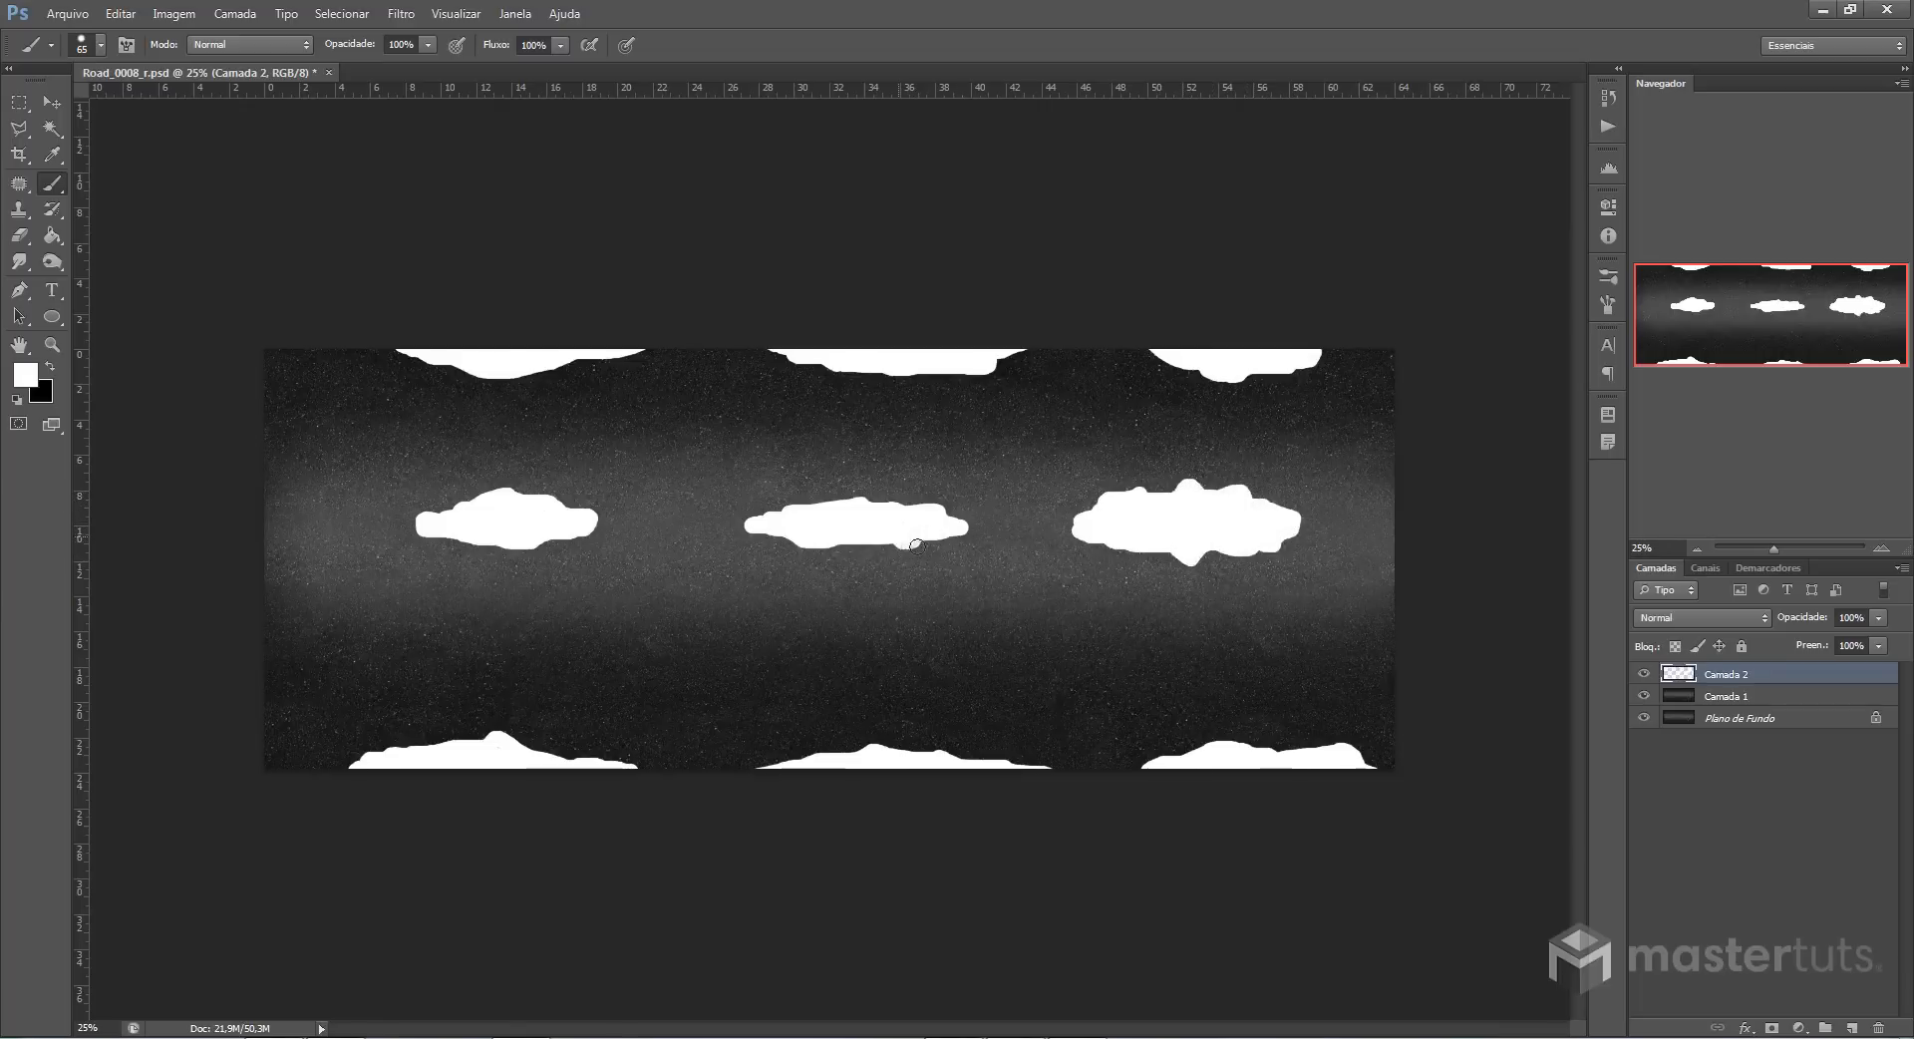
mouse_move(916, 545)
mouse_down()
mouse_move(945, 538)
mouse_move(876, 534)
mouse_up()
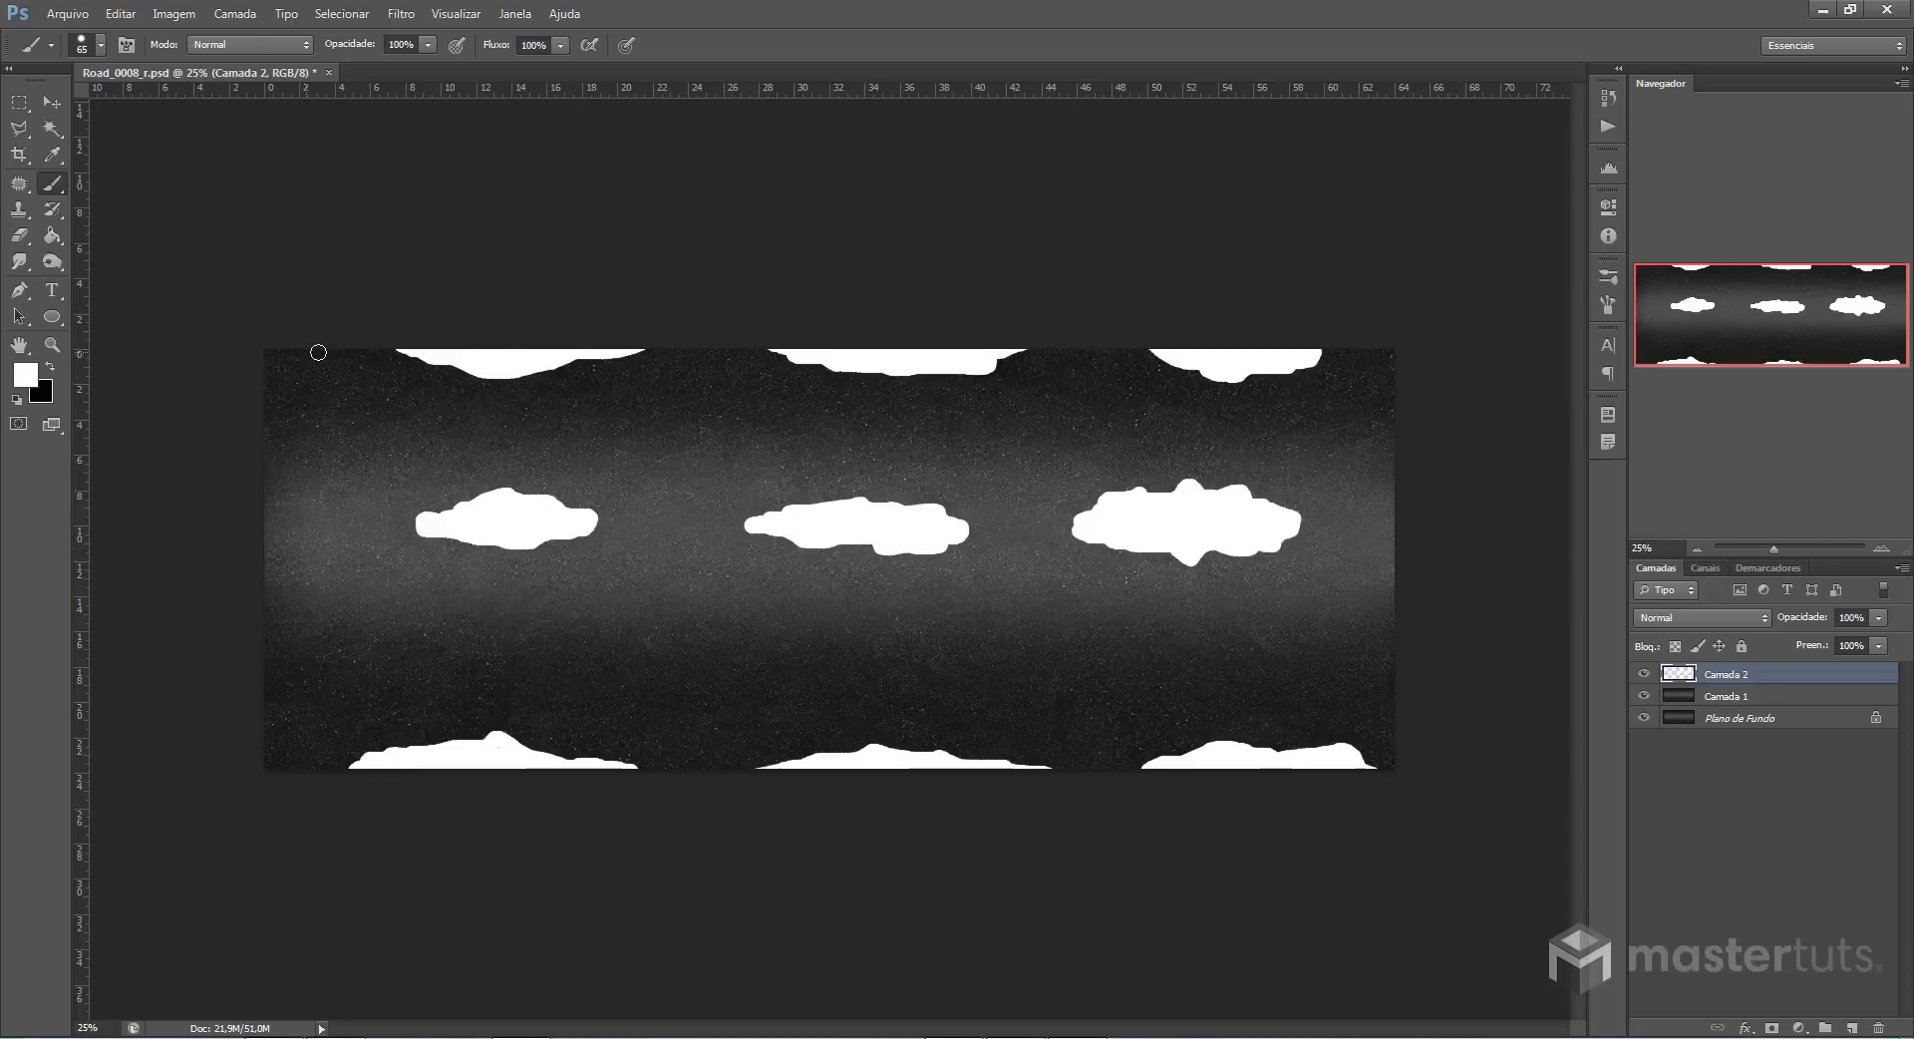
Paint white patches into the four corners of the texture and fill out the underside of the right mid-height patch
mouse_move(321, 349)
mouse_down()
mouse_move(284, 376)
mouse_move(269, 356)
mouse_move(288, 353)
mouse_up()
drag(1382, 344, 1400, 379)
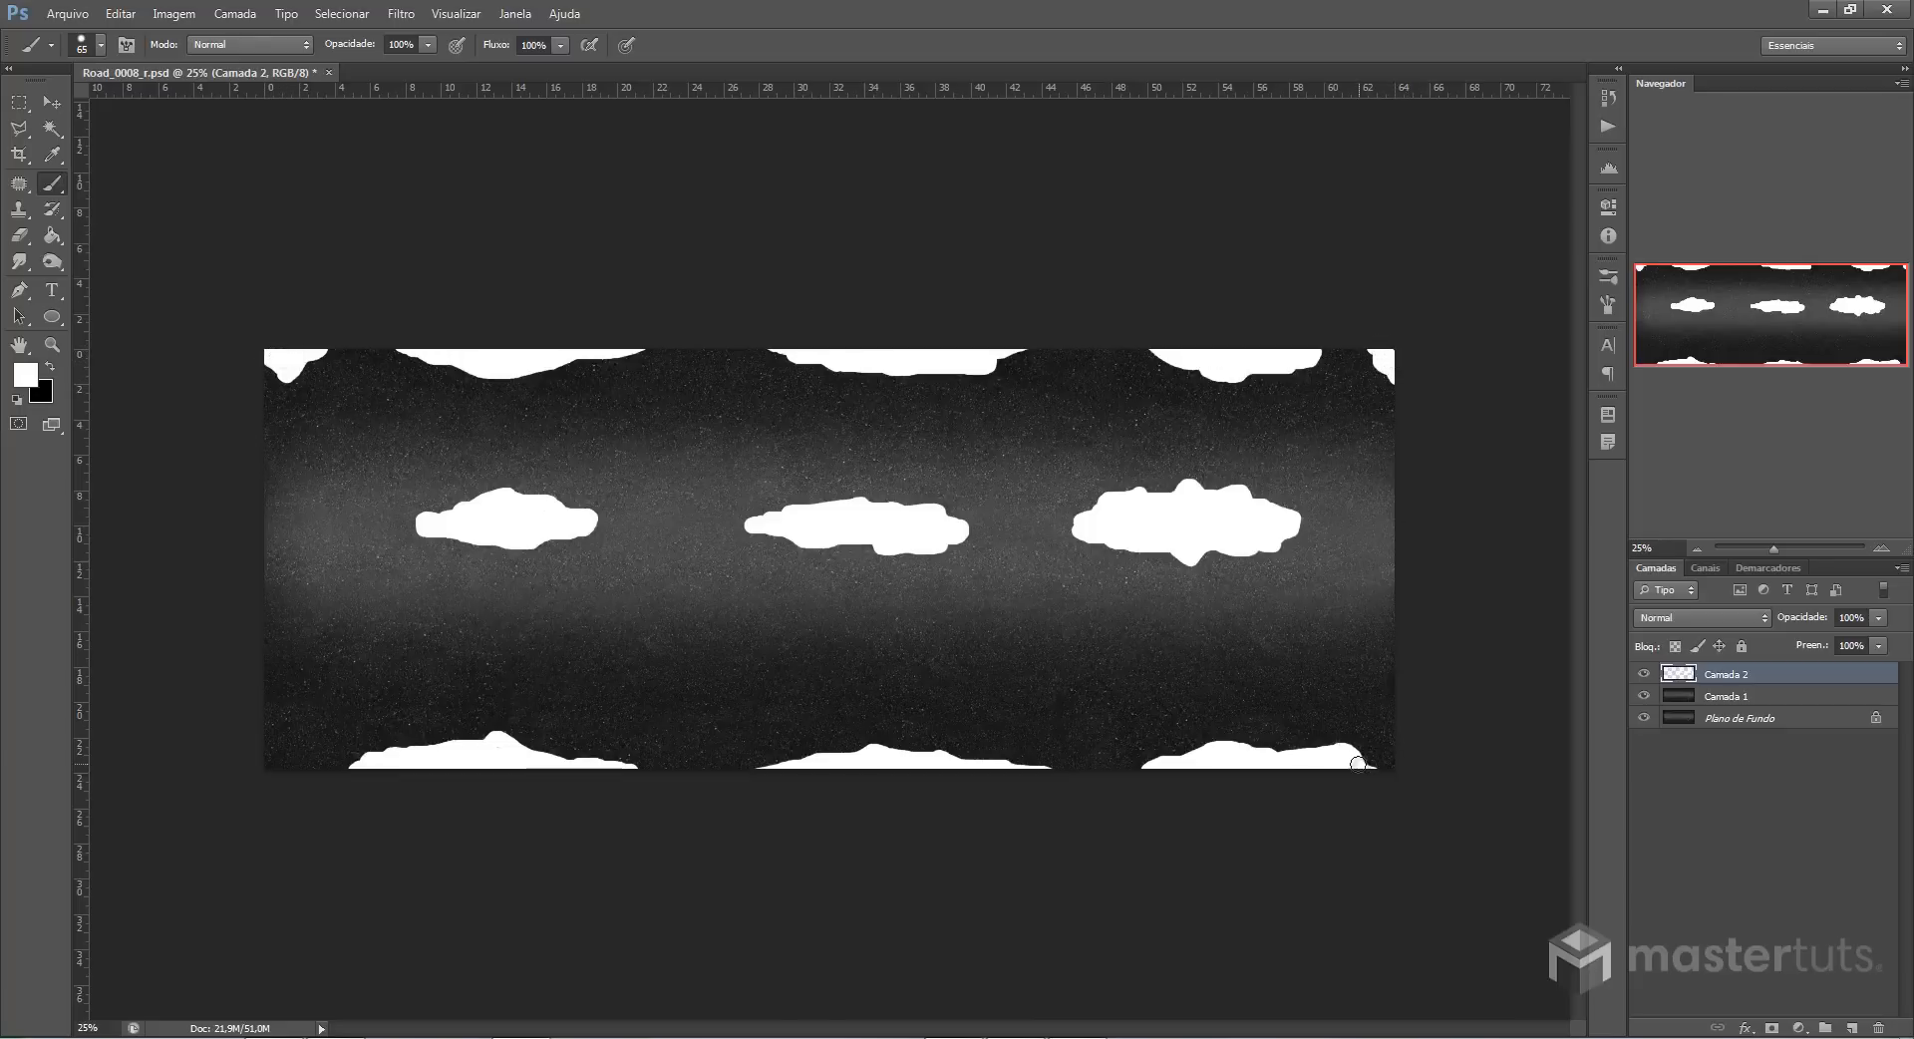
drag(1341, 756, 1439, 749)
mouse_move(266, 768)
mouse_down()
mouse_move(286, 772)
mouse_move(242, 732)
mouse_up()
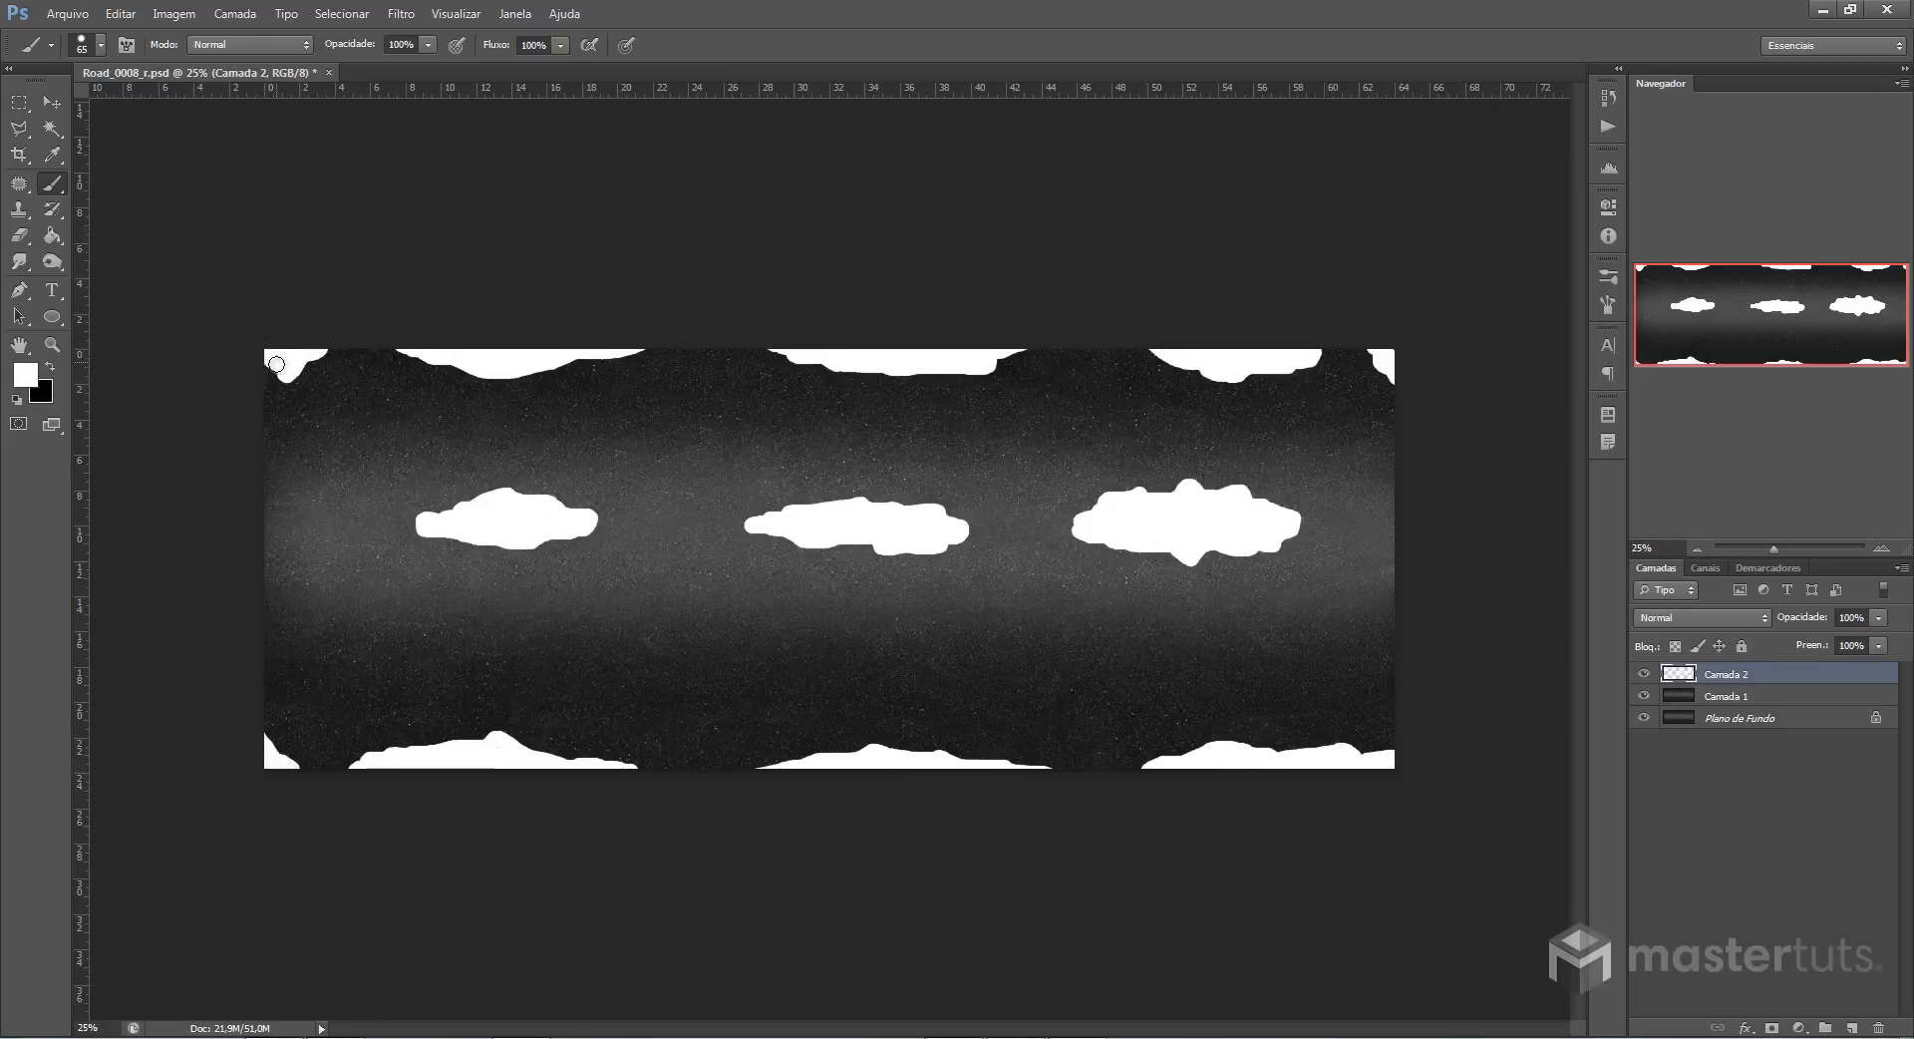
drag(276, 364, 252, 384)
drag(1132, 556, 1231, 556)
Duplicate the white patch layer and apply a Gaussian Blur with a radius of 42,8 pixels to the copy
key(ctrl+j)
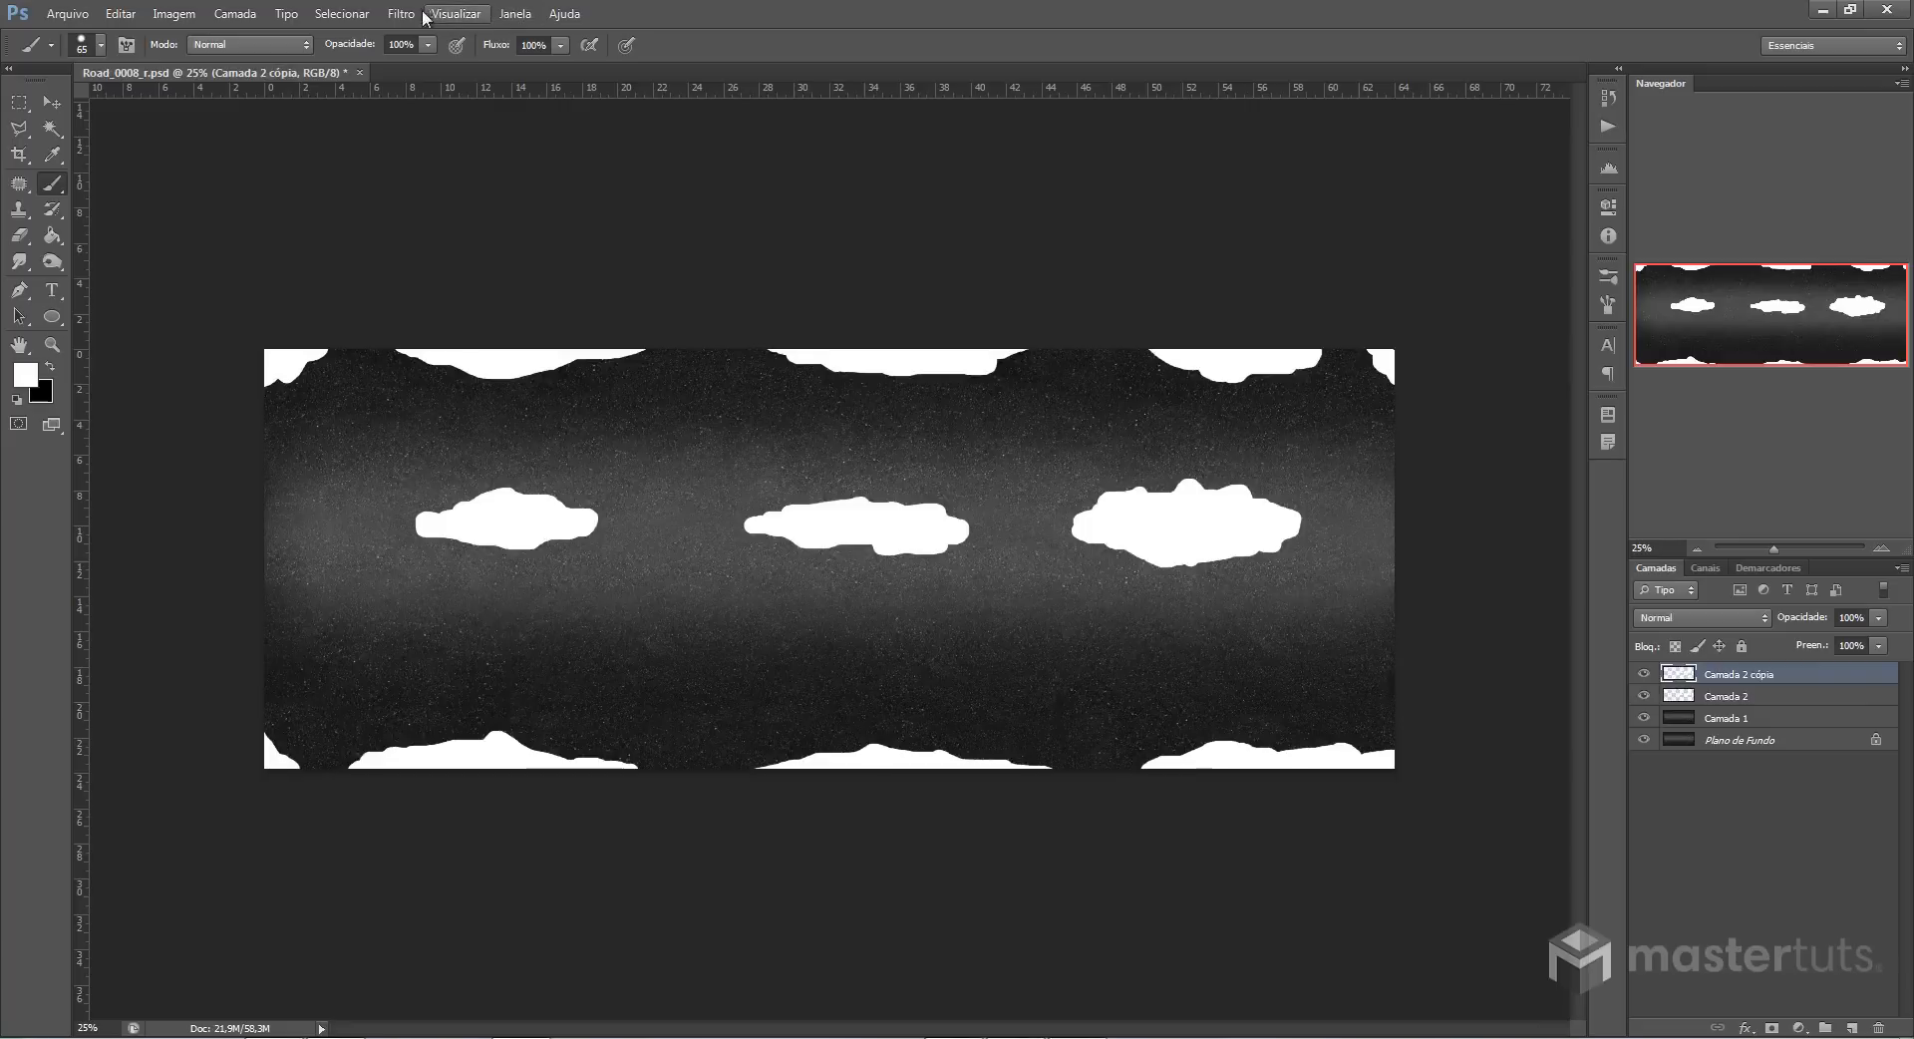
click(392, 18)
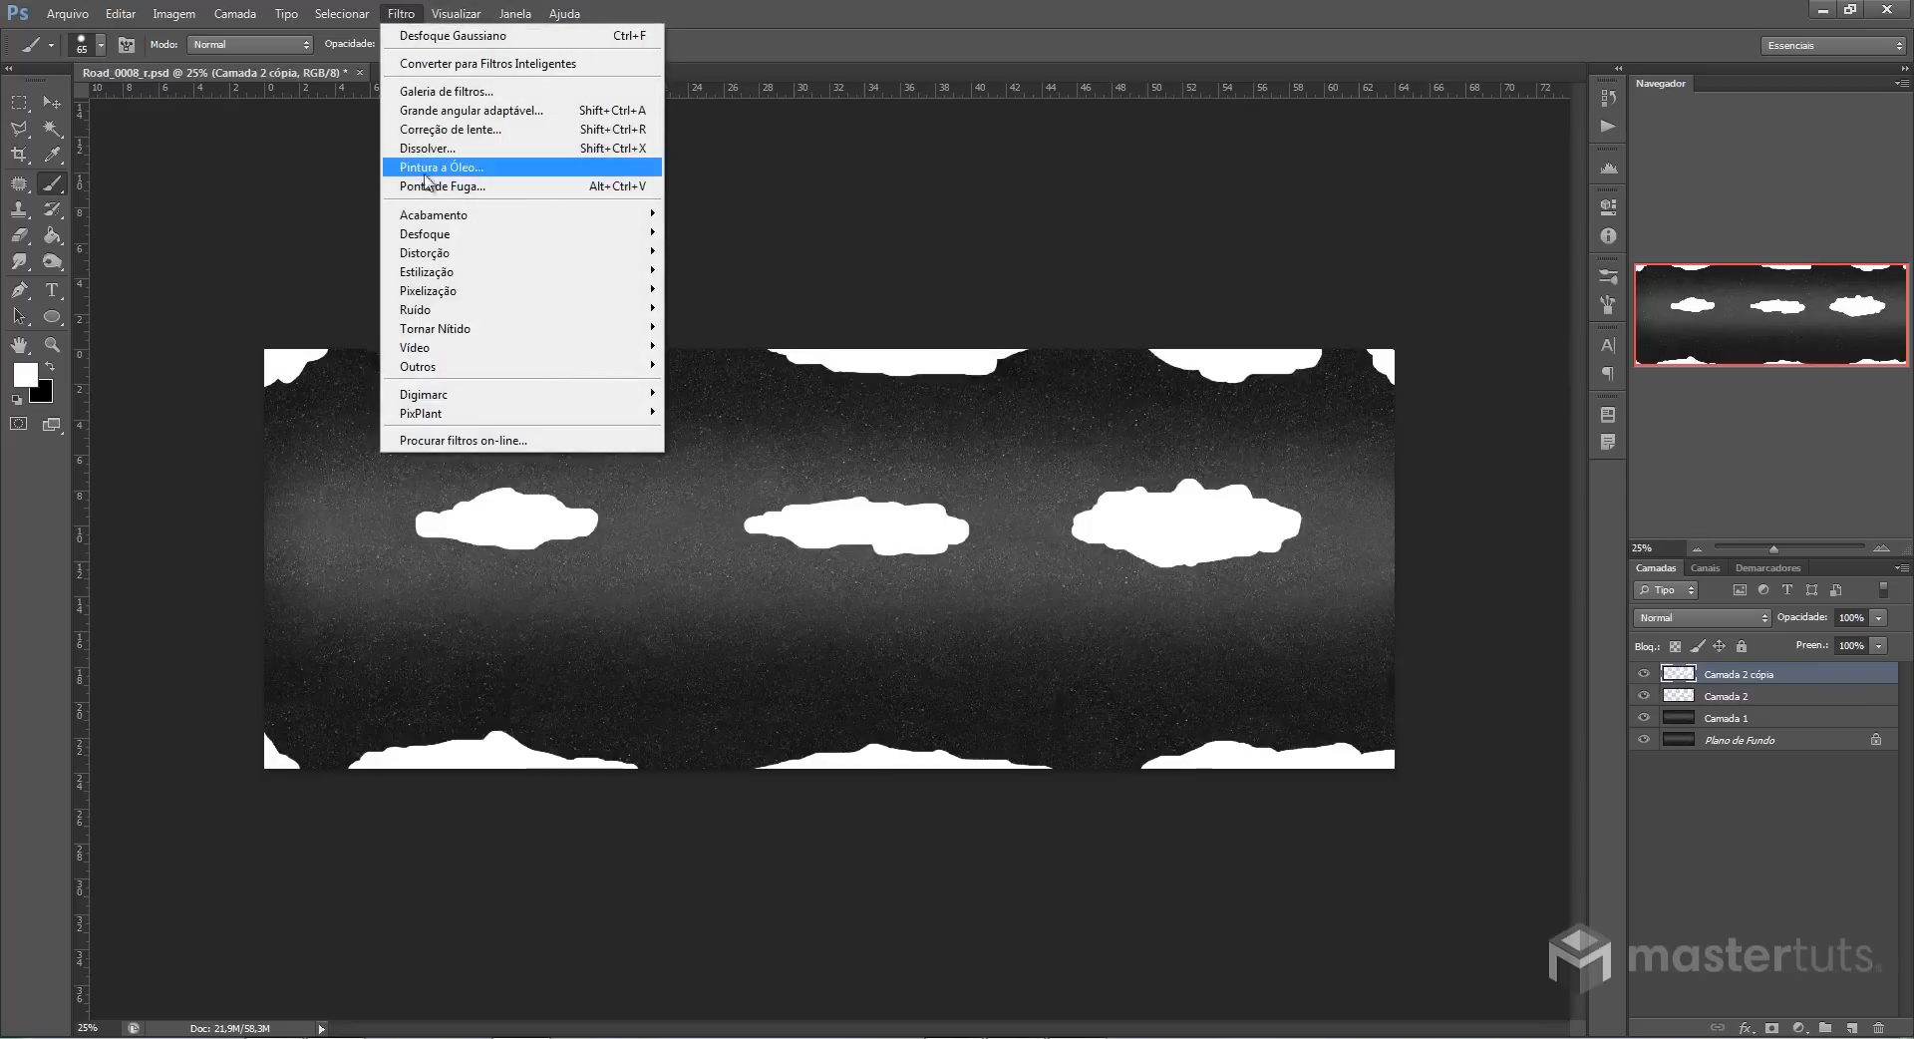
mouse_move(439, 235)
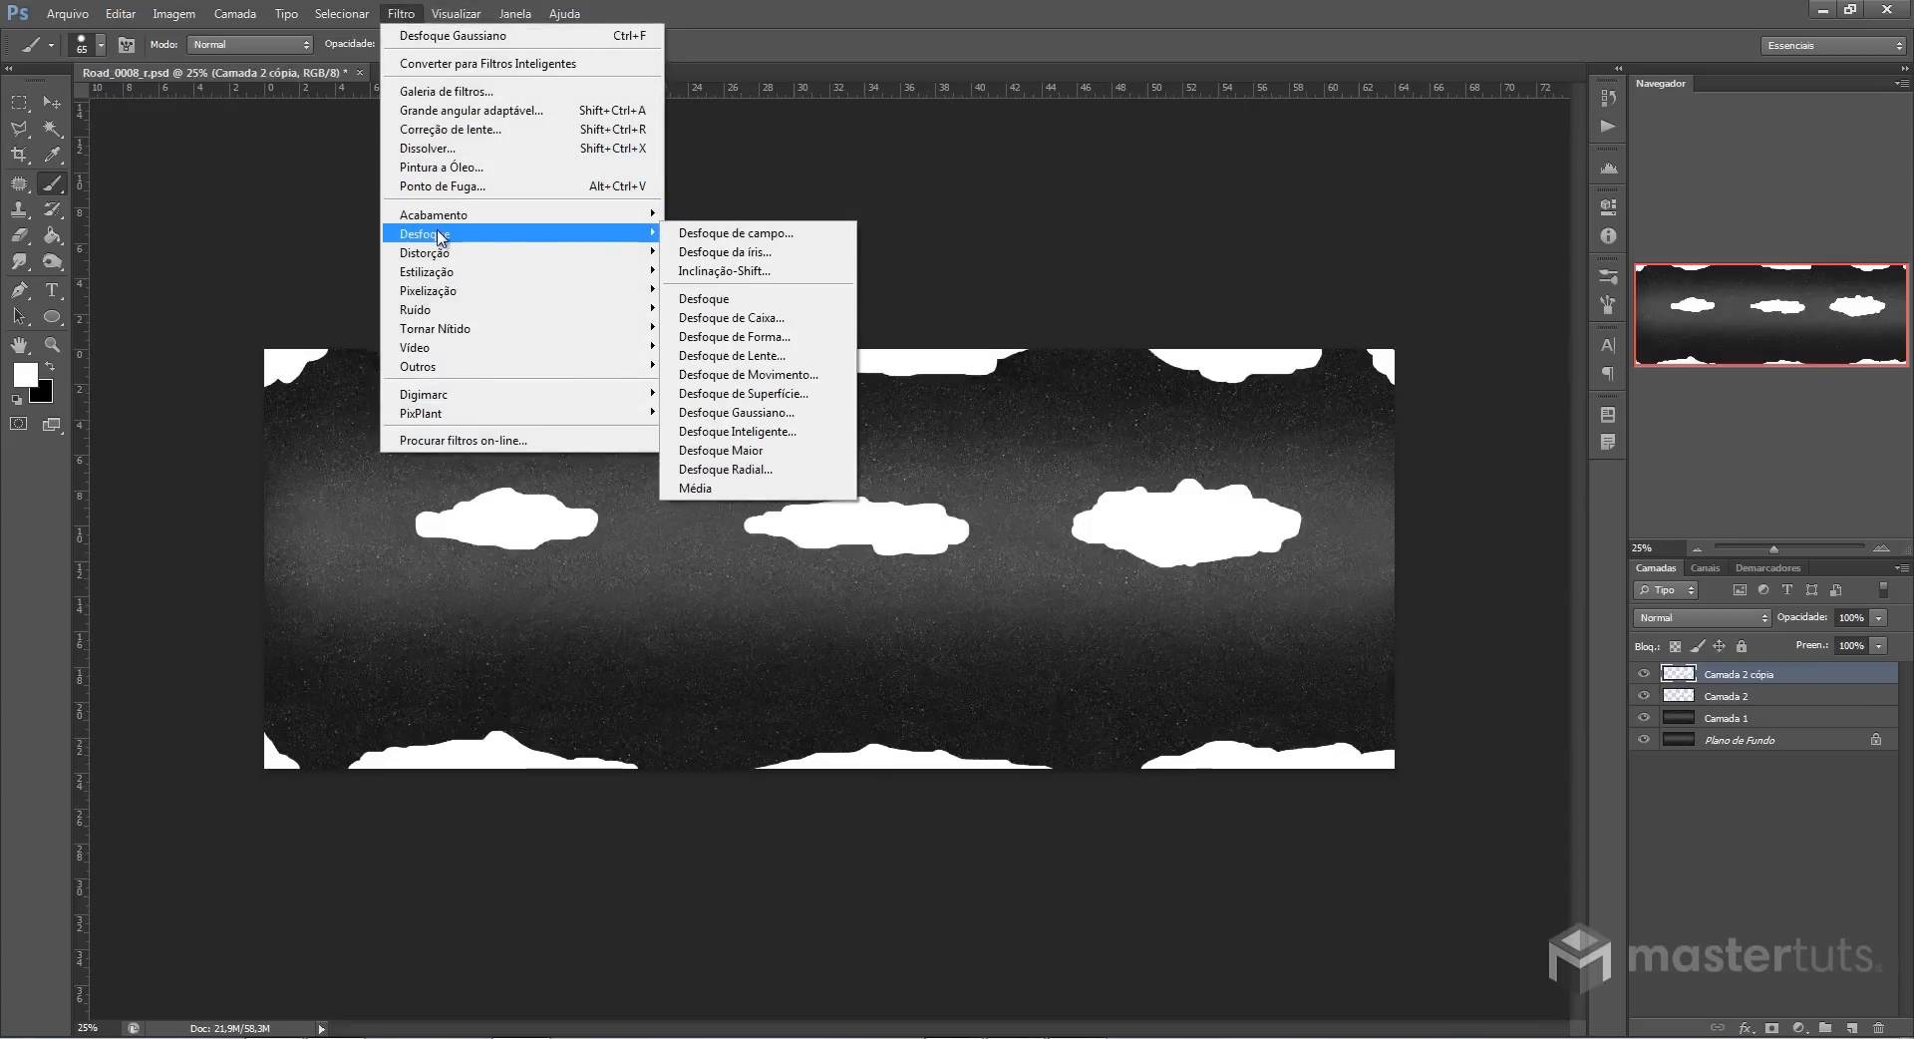
click(780, 412)
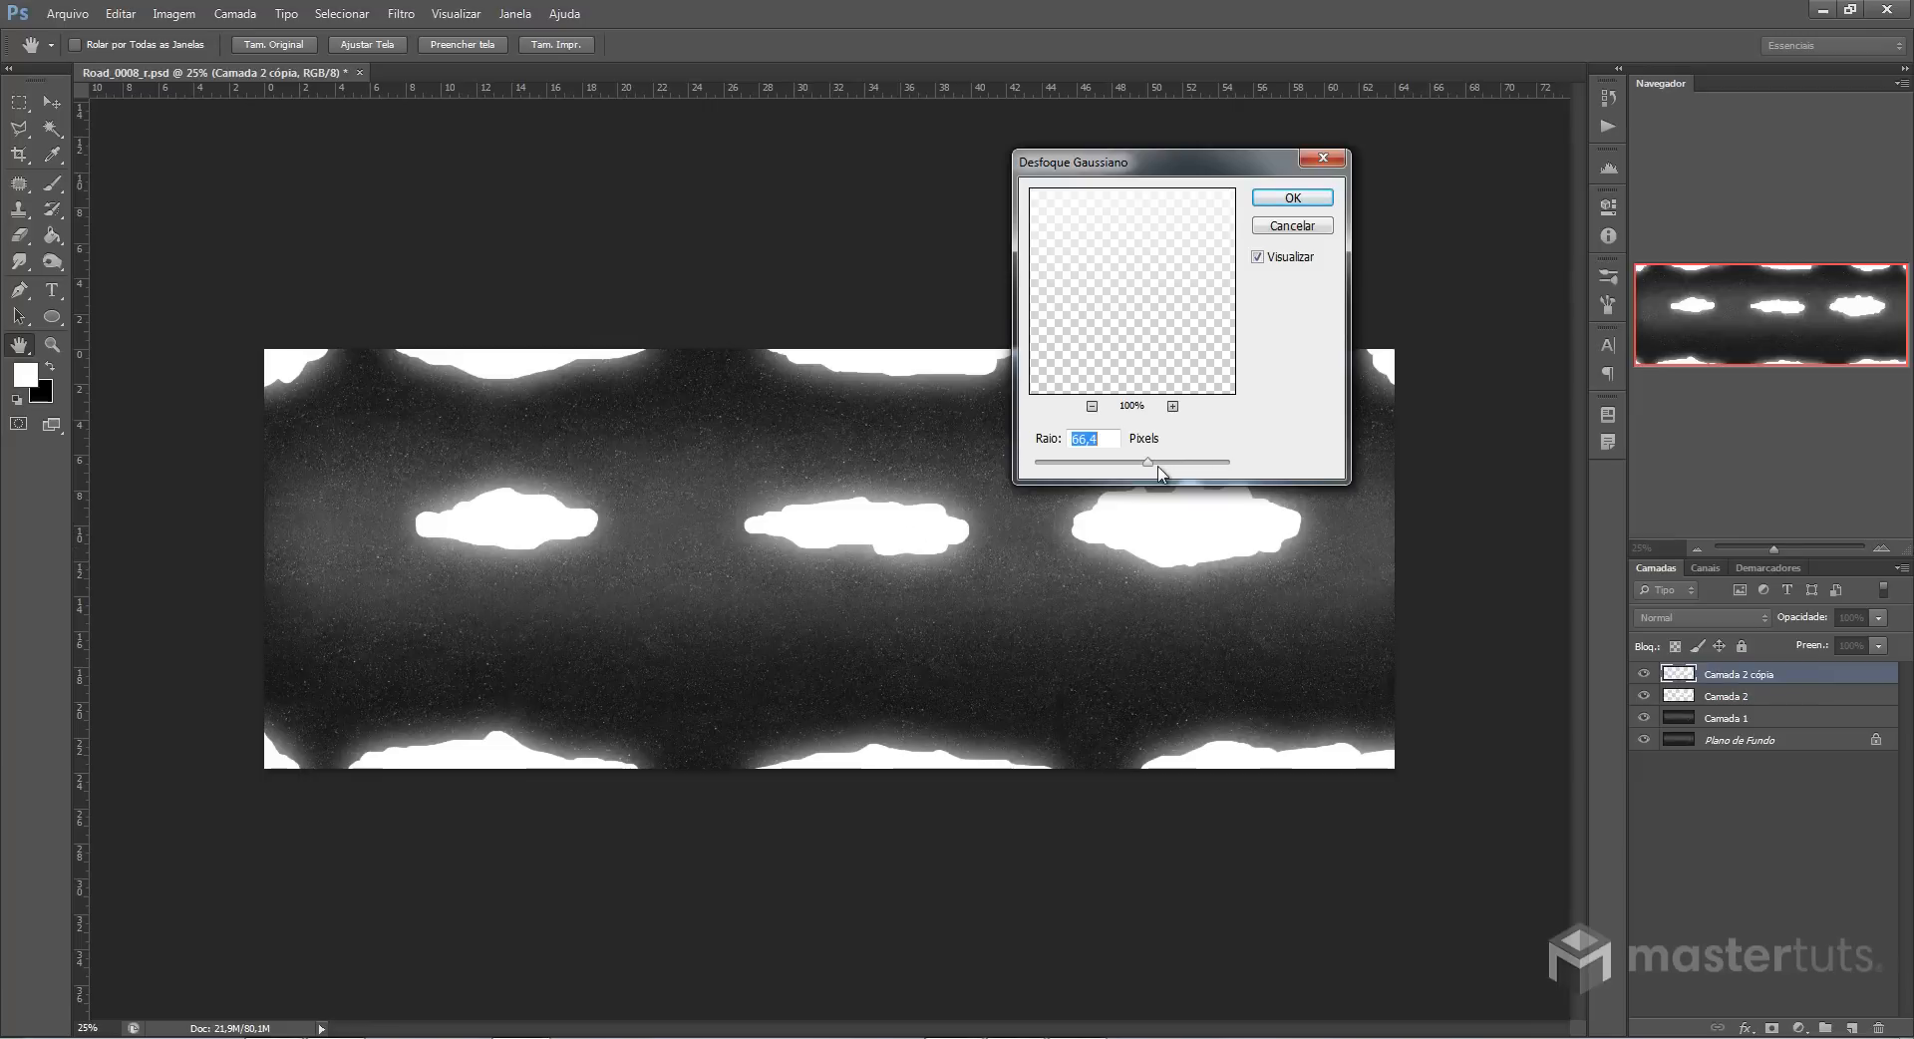
drag(1149, 468, 1139, 469)
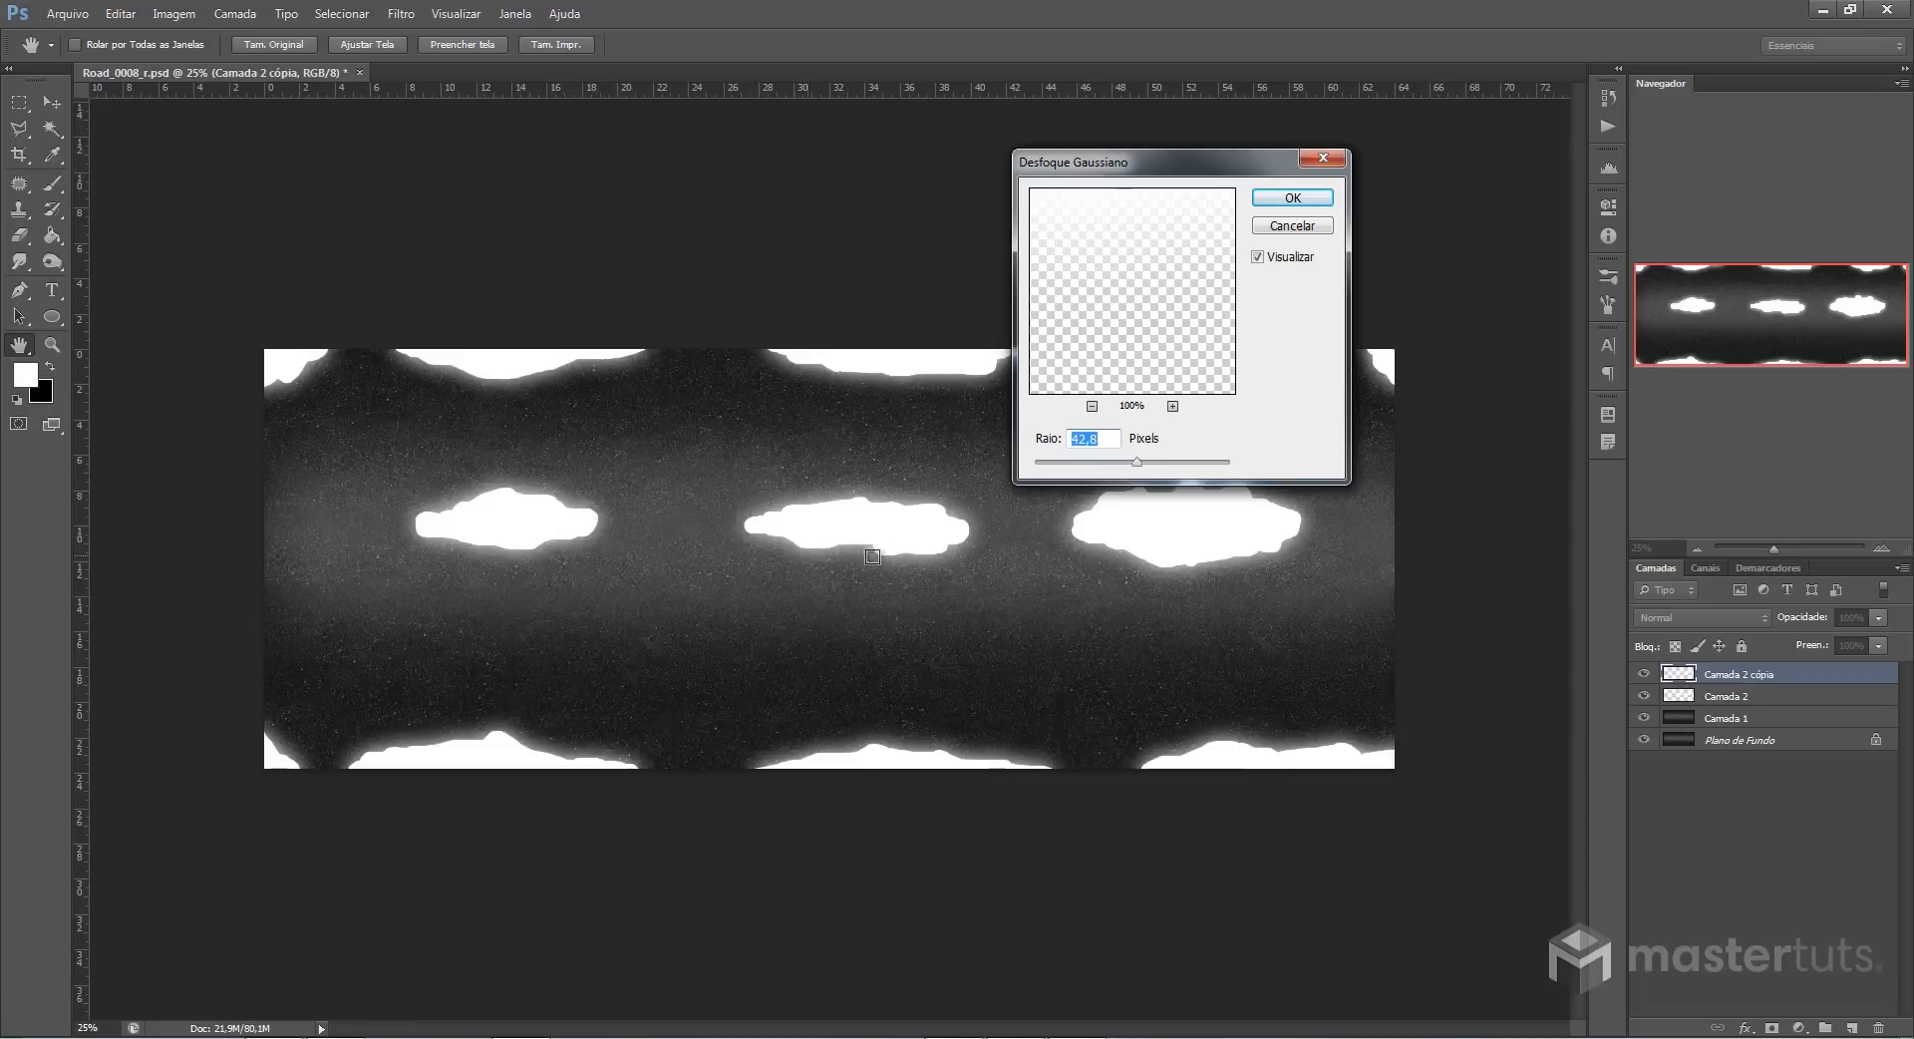
click(1309, 199)
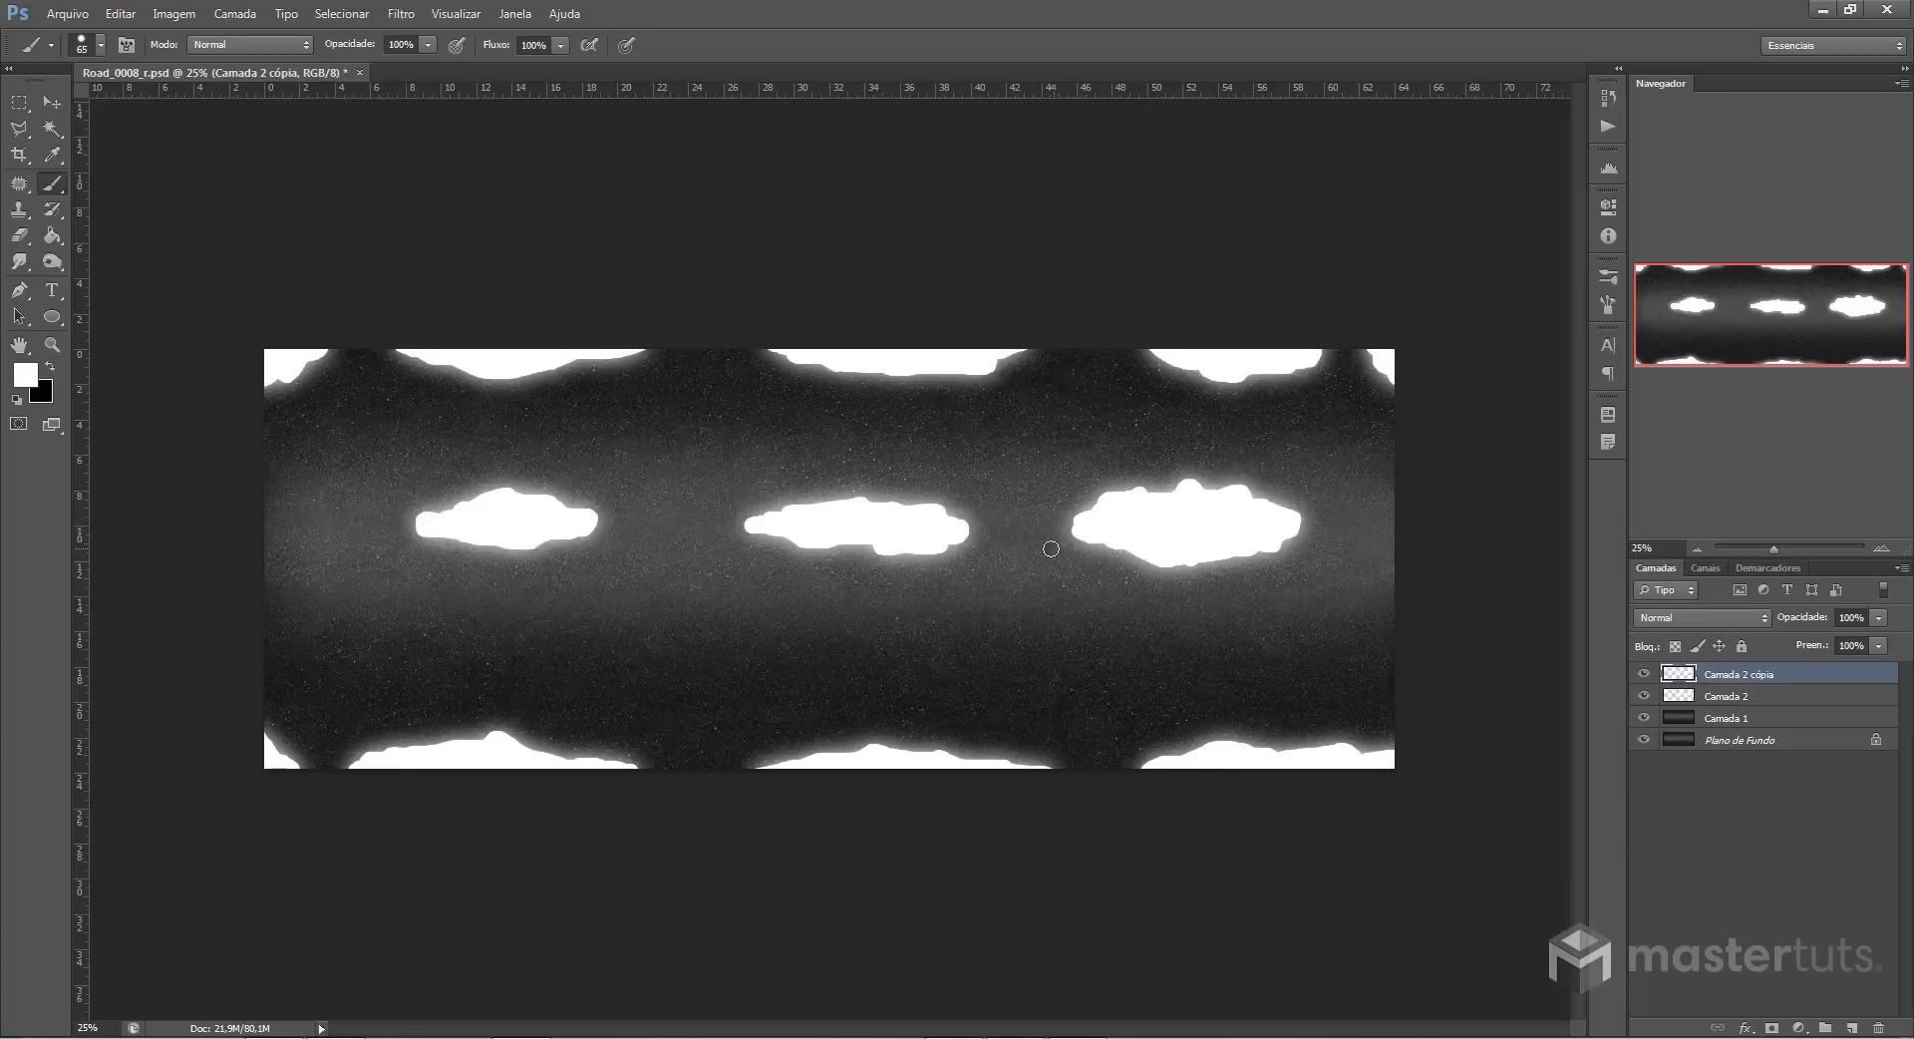
Smudge the blurred glow with a 250 px brush, stretching the ends of the mid-height patches and softening the upper-edge patches
click(18, 263)
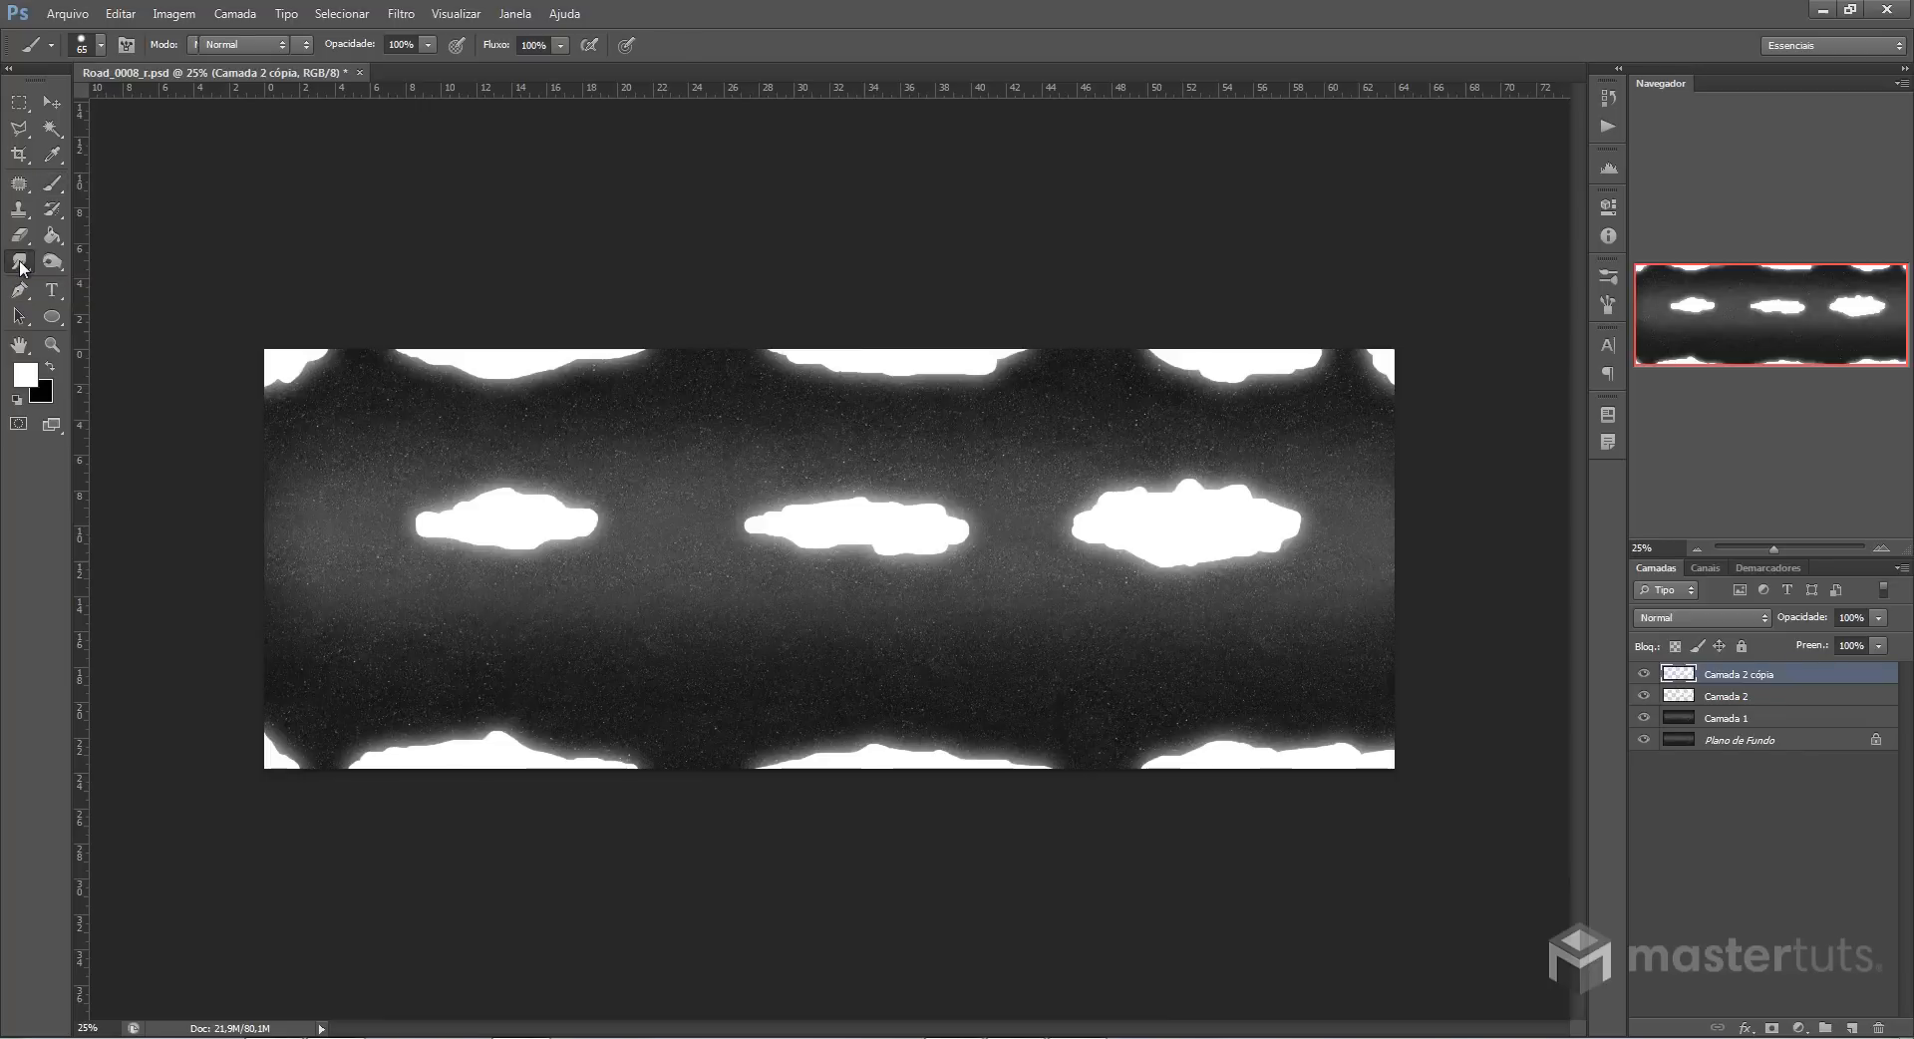
mouse_move(477, 528)
mouse_down()
mouse_move(409, 524)
mouse_move(516, 505)
mouse_move(625, 521)
mouse_up()
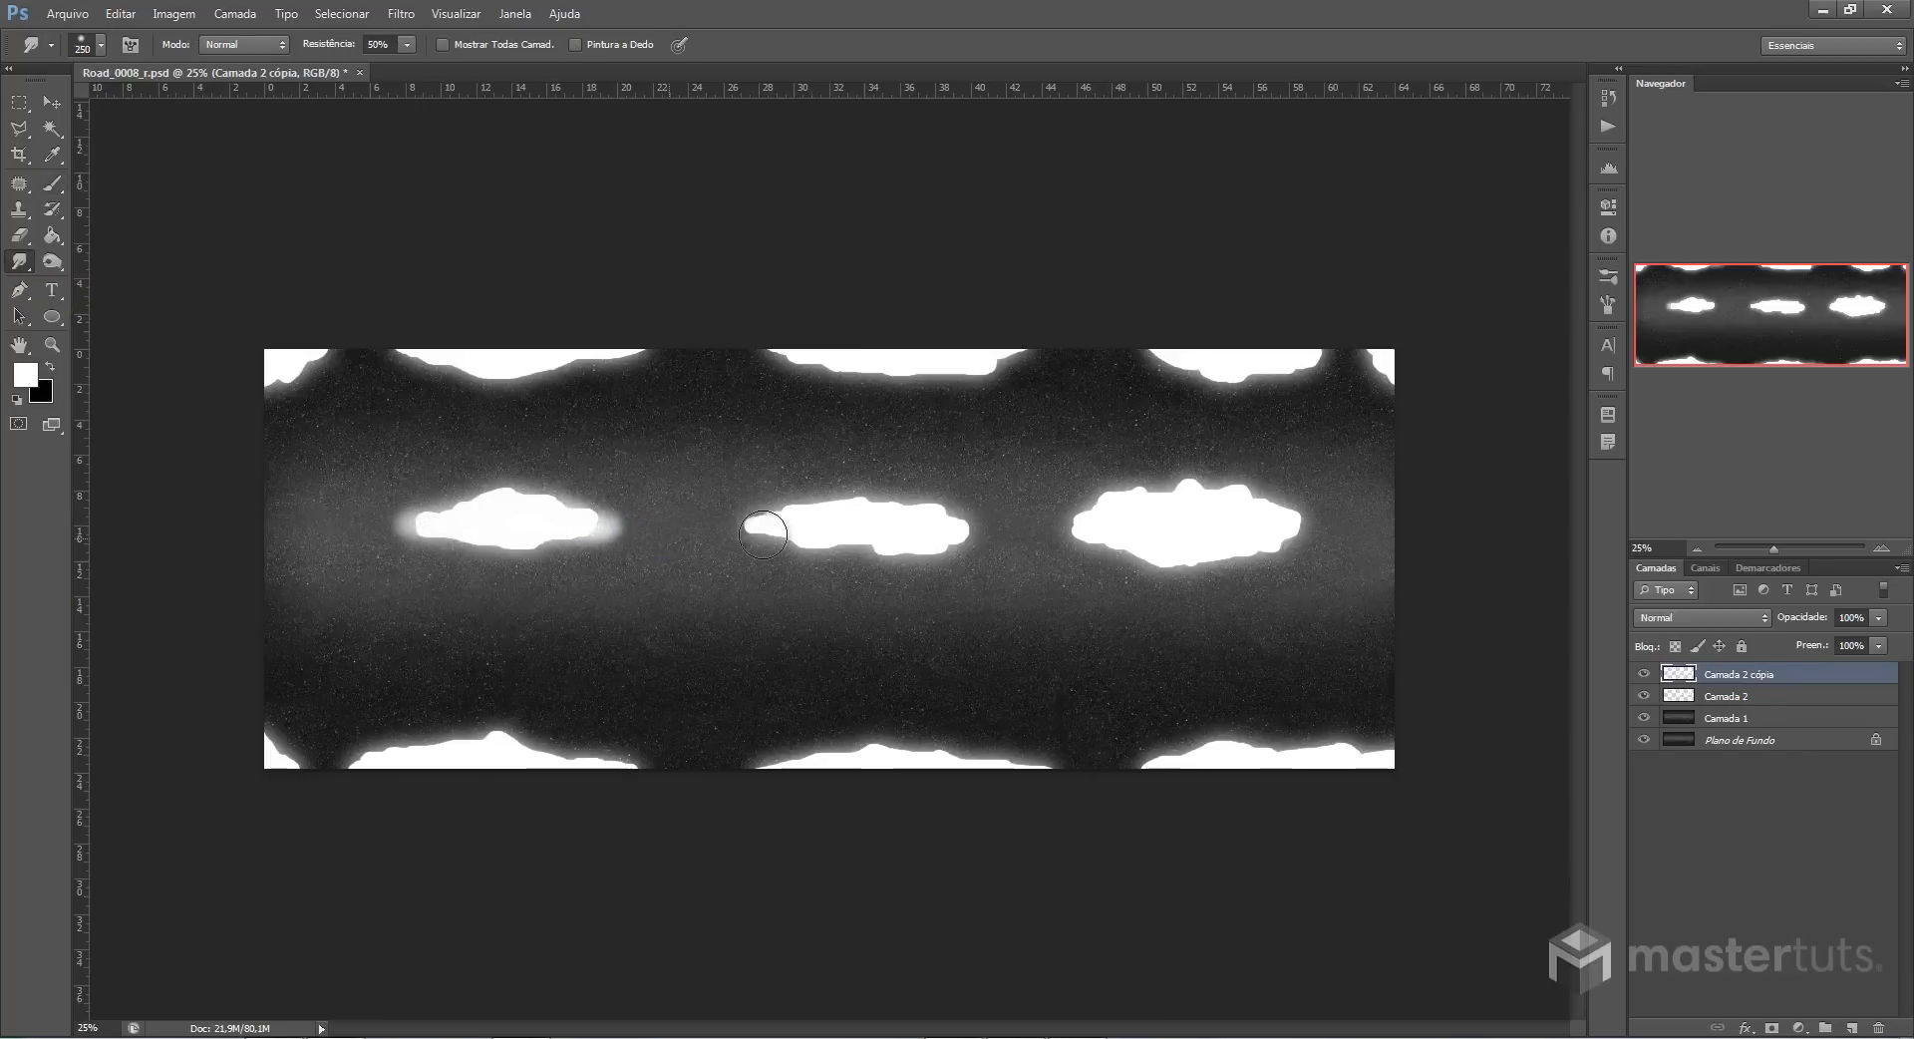
drag(759, 528, 953, 526)
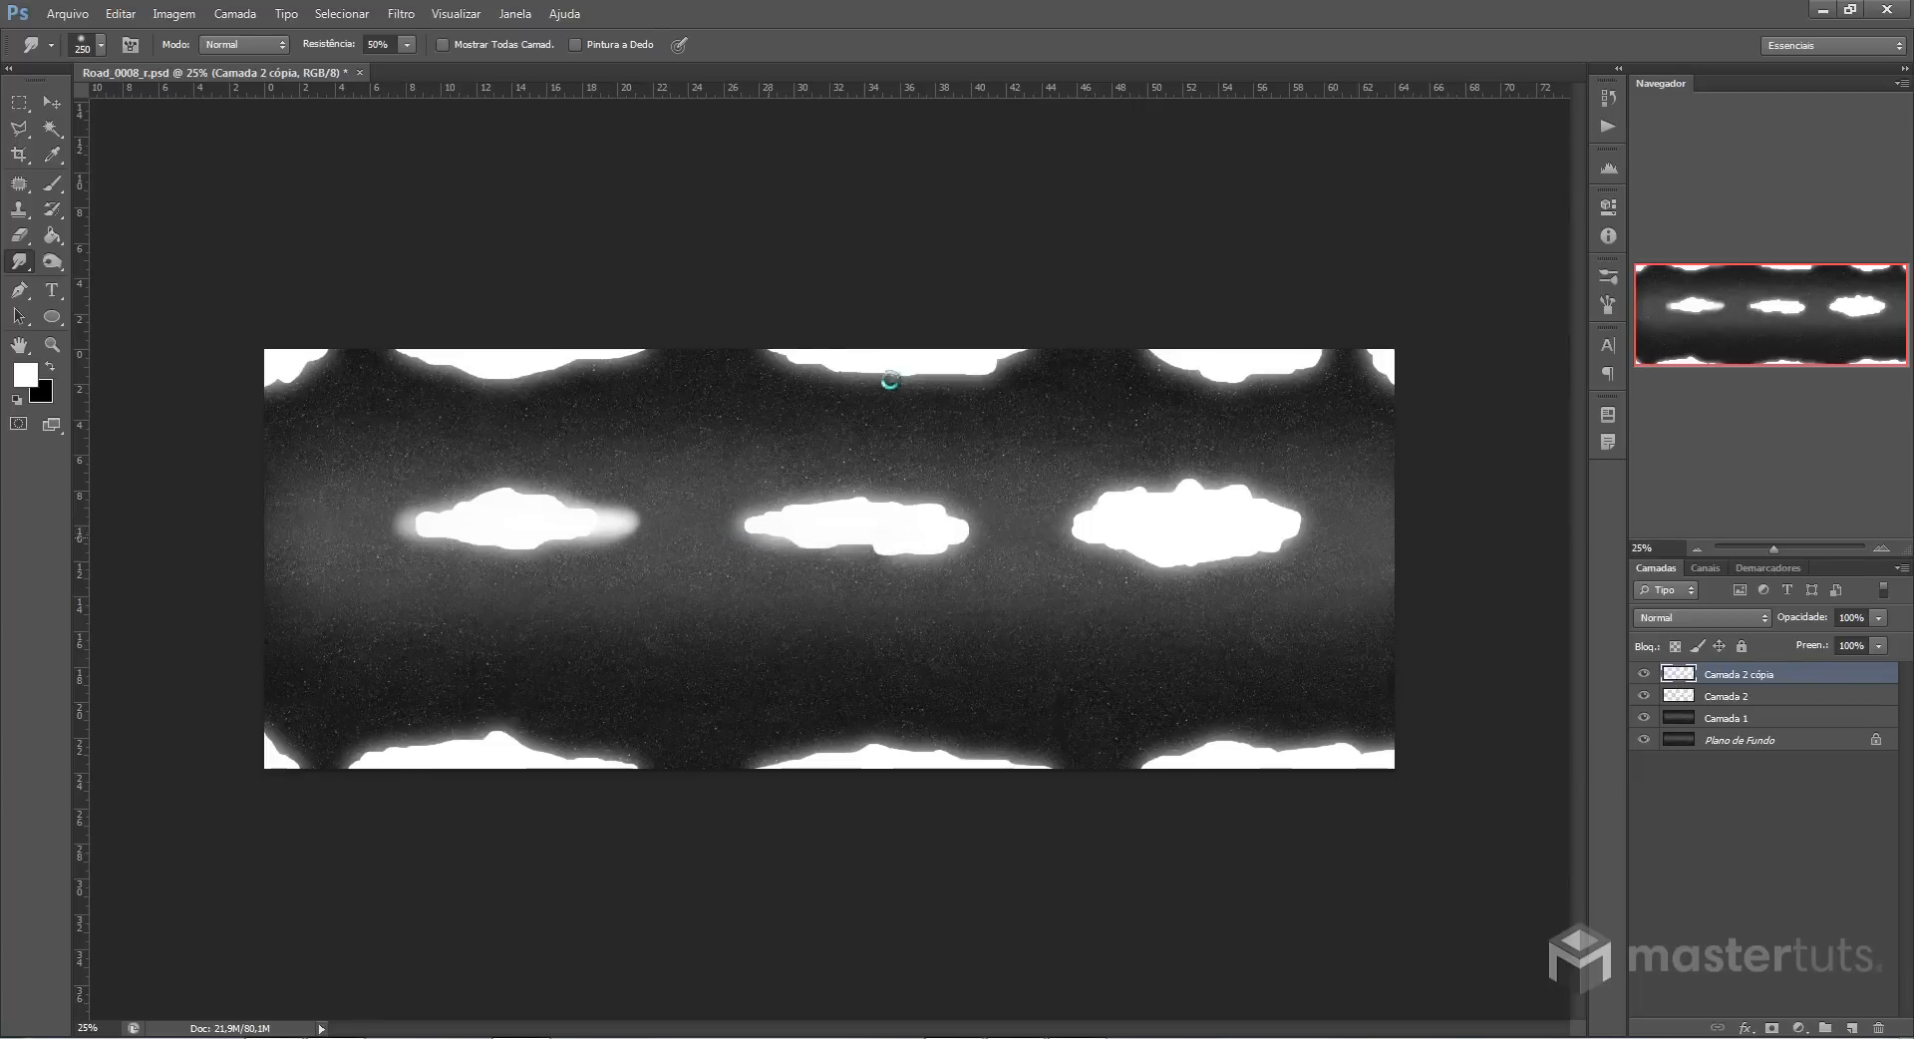
drag(787, 351, 1002, 357)
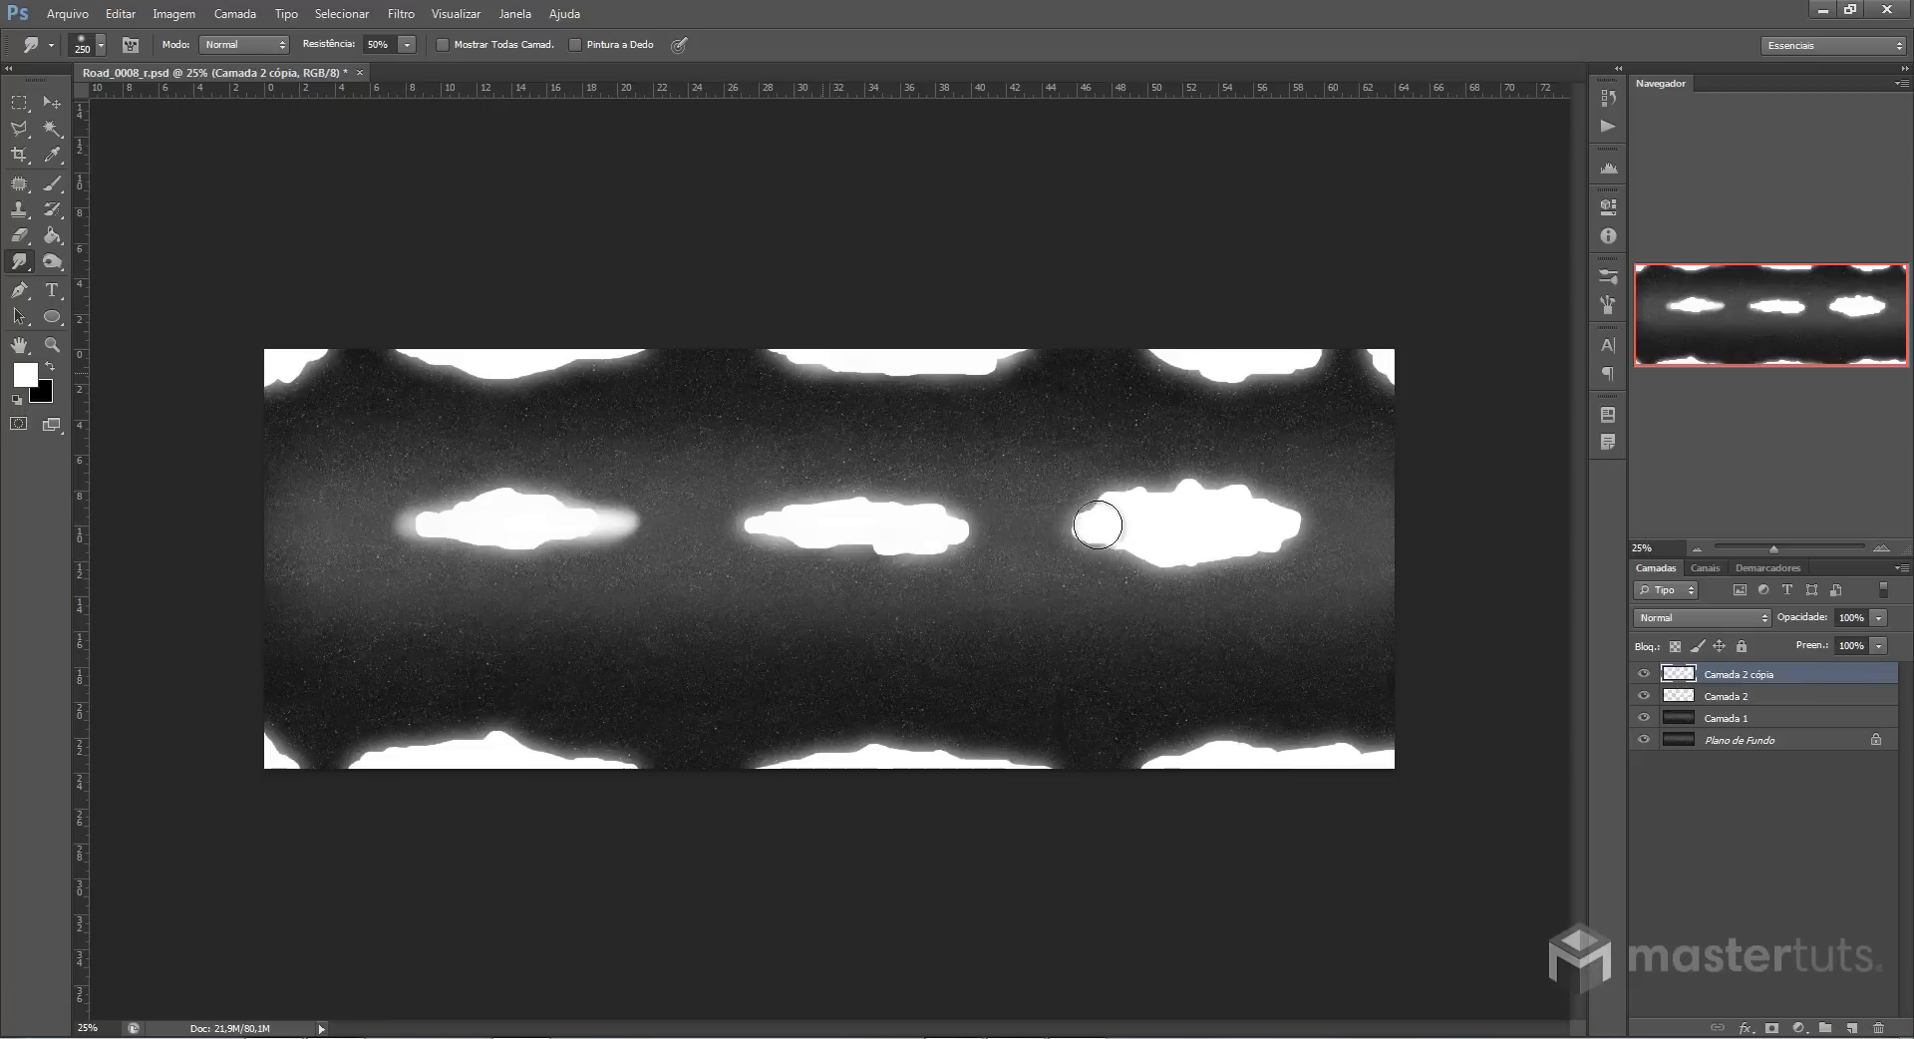
mouse_move(1097, 521)
mouse_down()
mouse_move(1111, 512)
mouse_move(1059, 526)
mouse_move(1171, 547)
mouse_move(1295, 536)
mouse_move(1224, 498)
mouse_up()
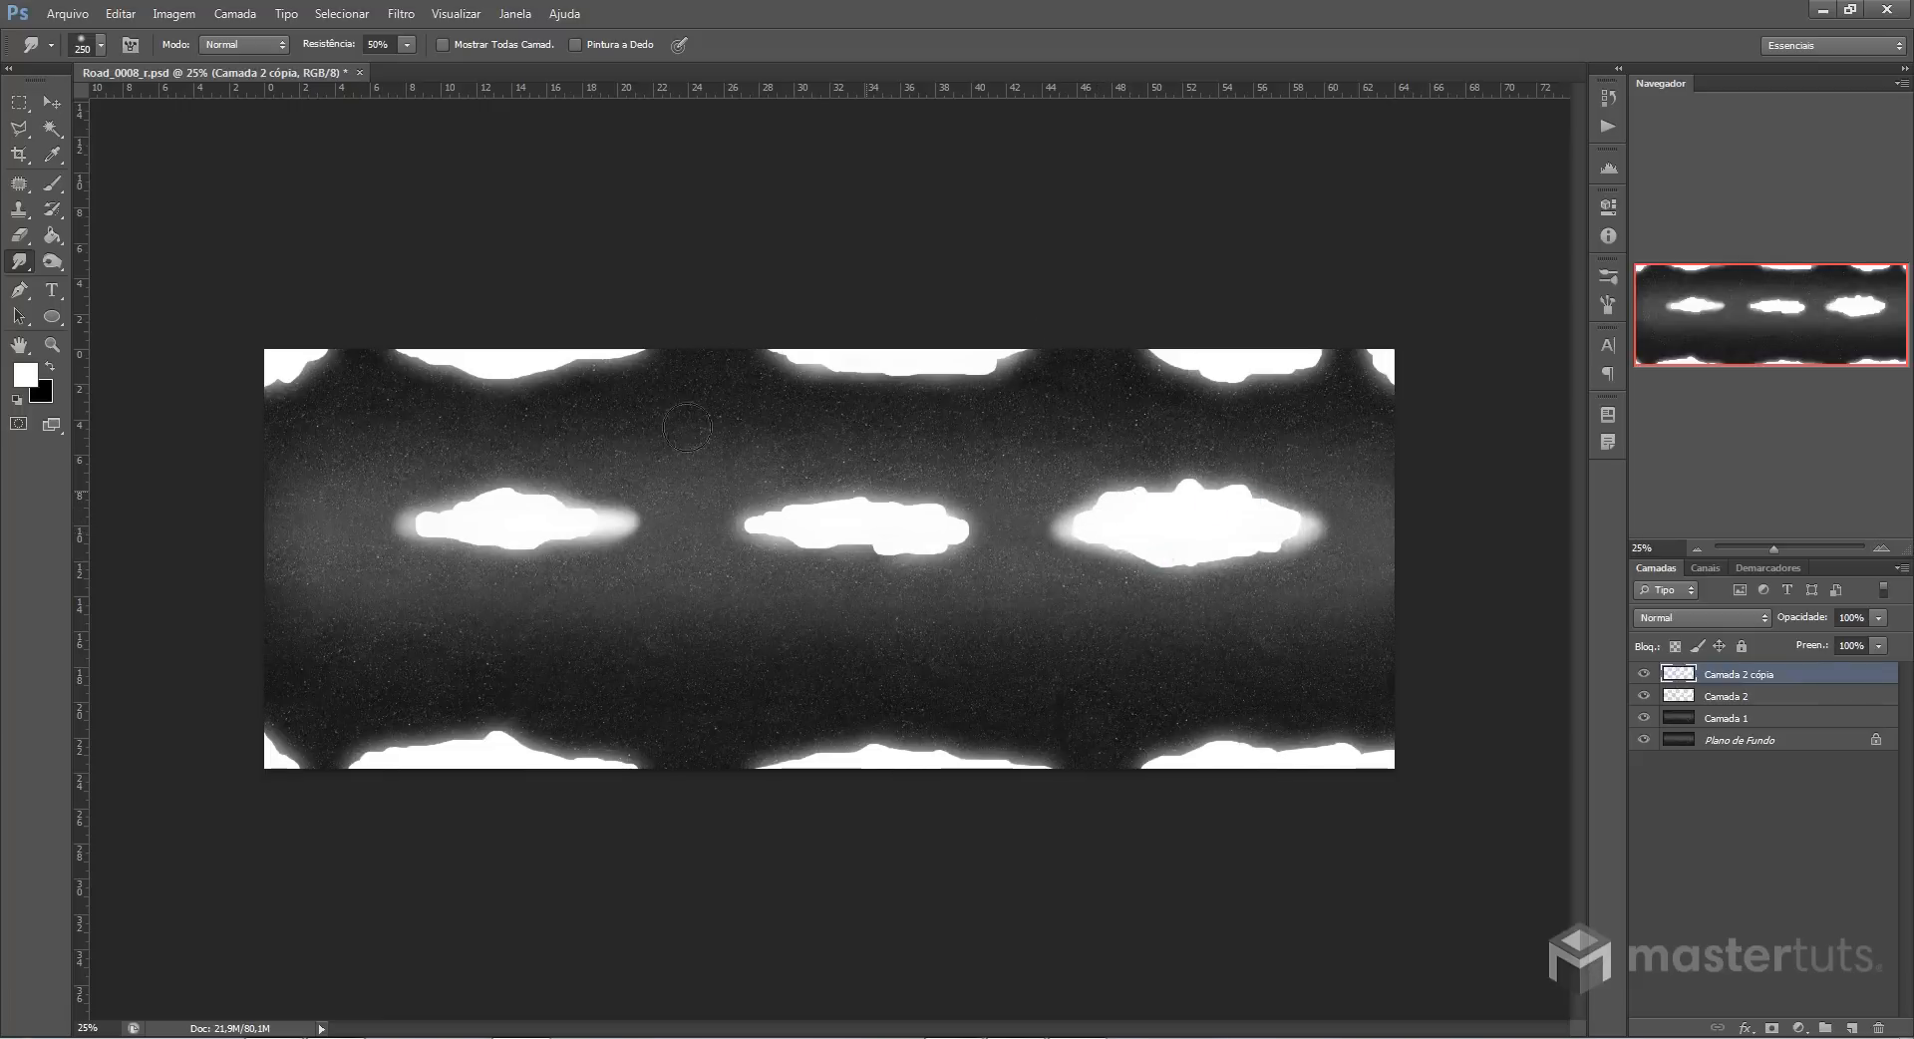
Reduce the Smudge brush to 89 px and draw the glow around the patches into tapered tips, including the right patch's left end
right_click(771, 461)
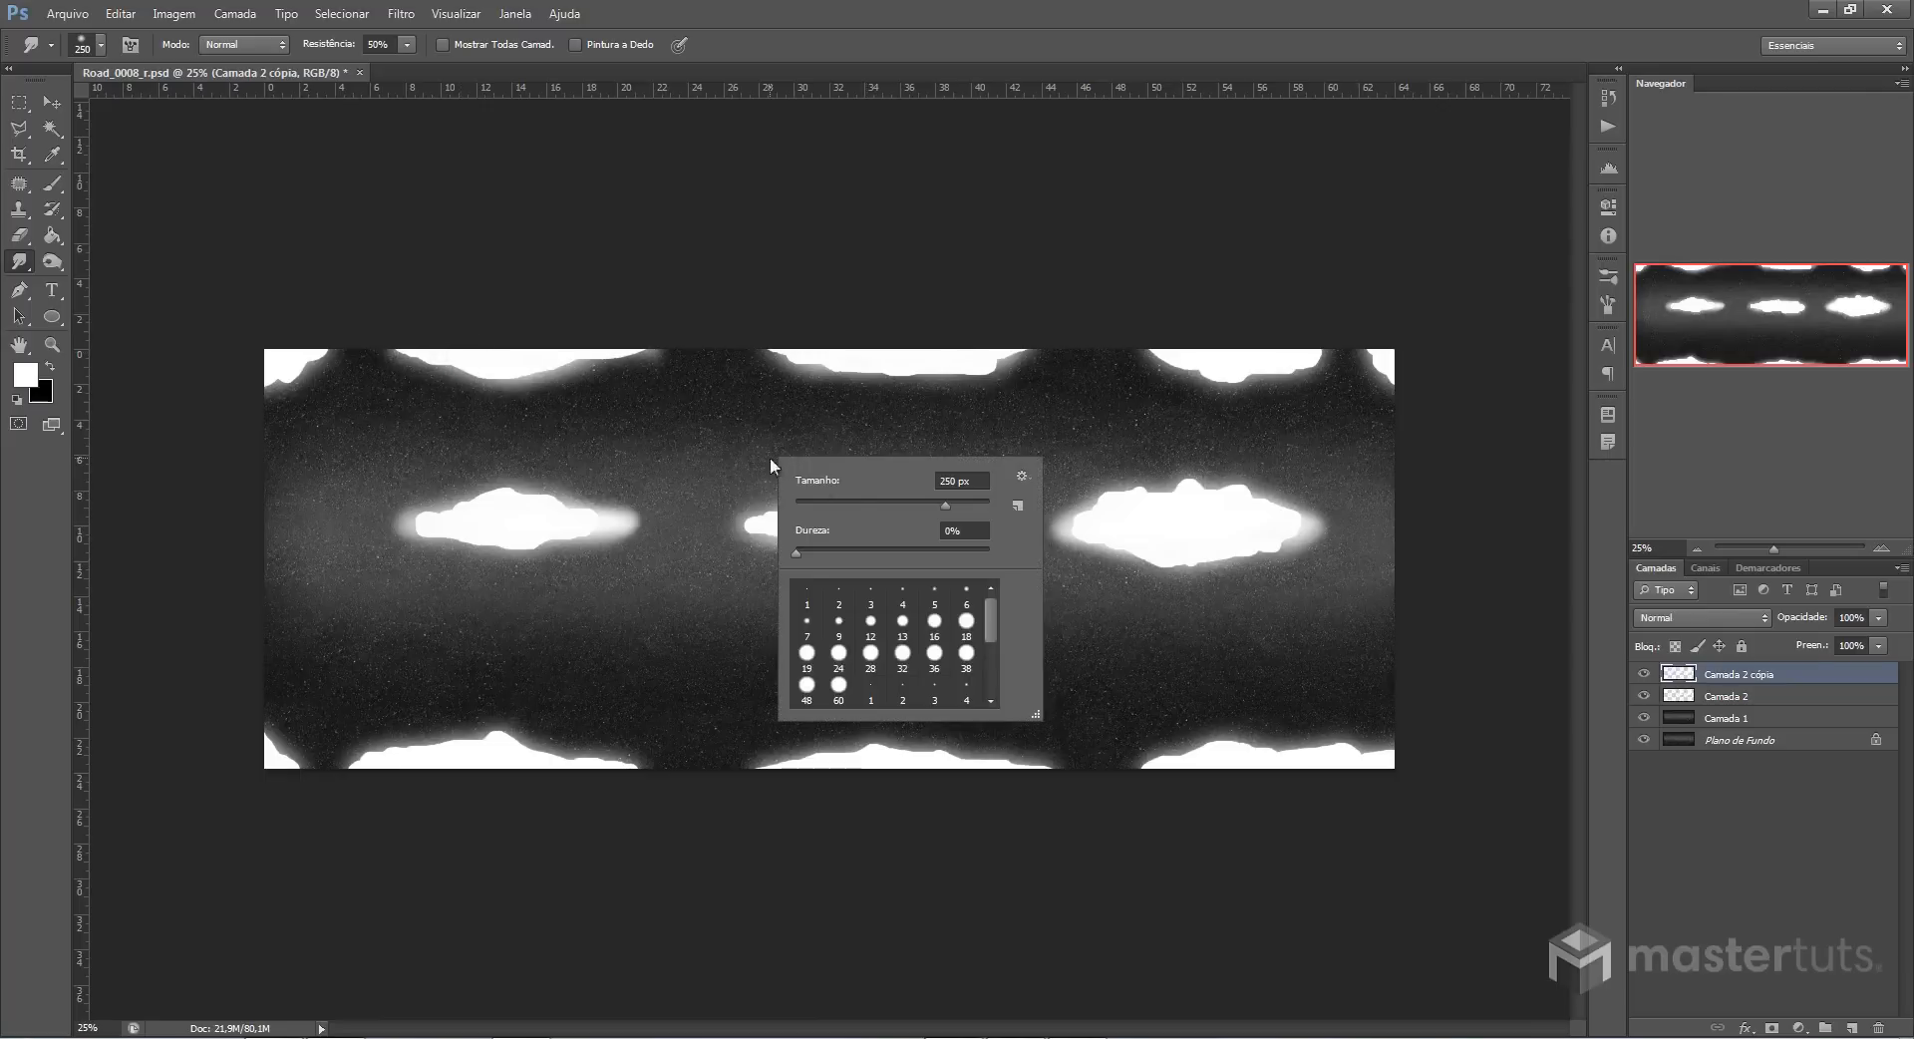
click(938, 502)
drag(893, 513, 883, 514)
key(Return)
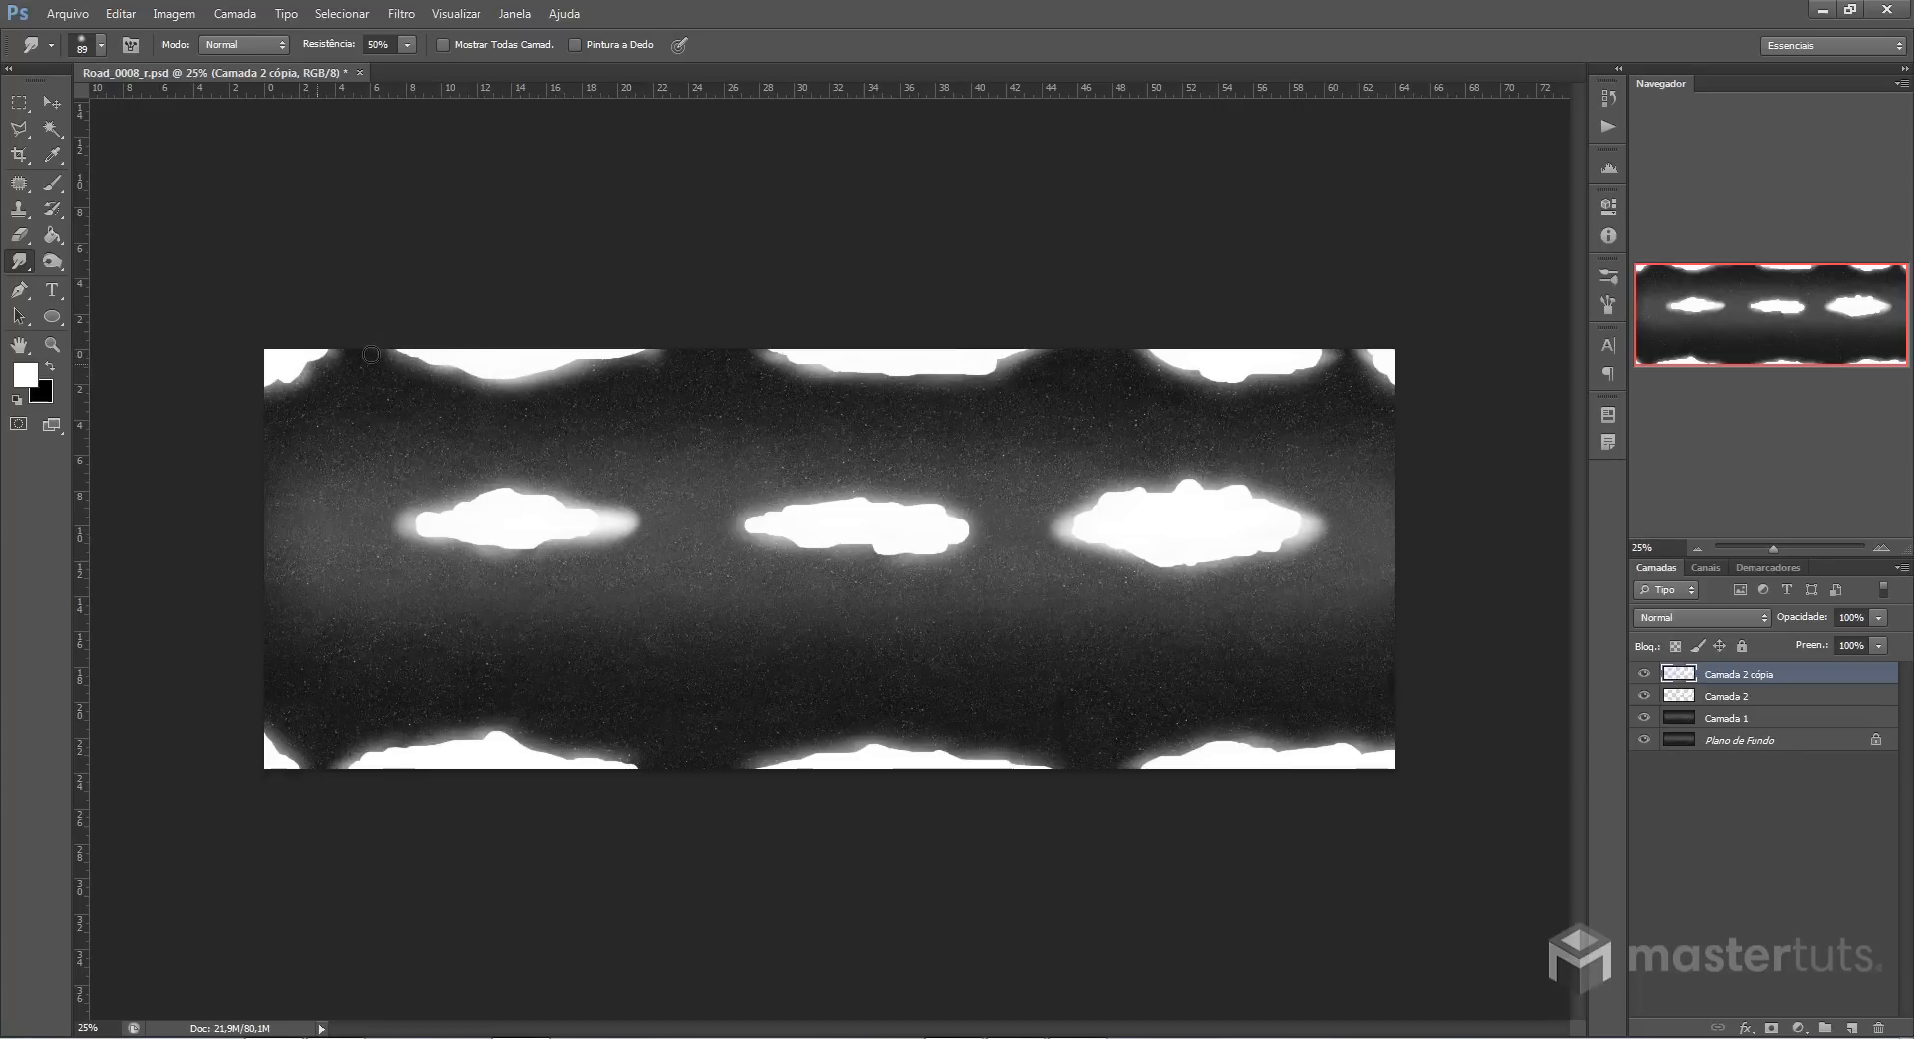
drag(1082, 529, 1039, 531)
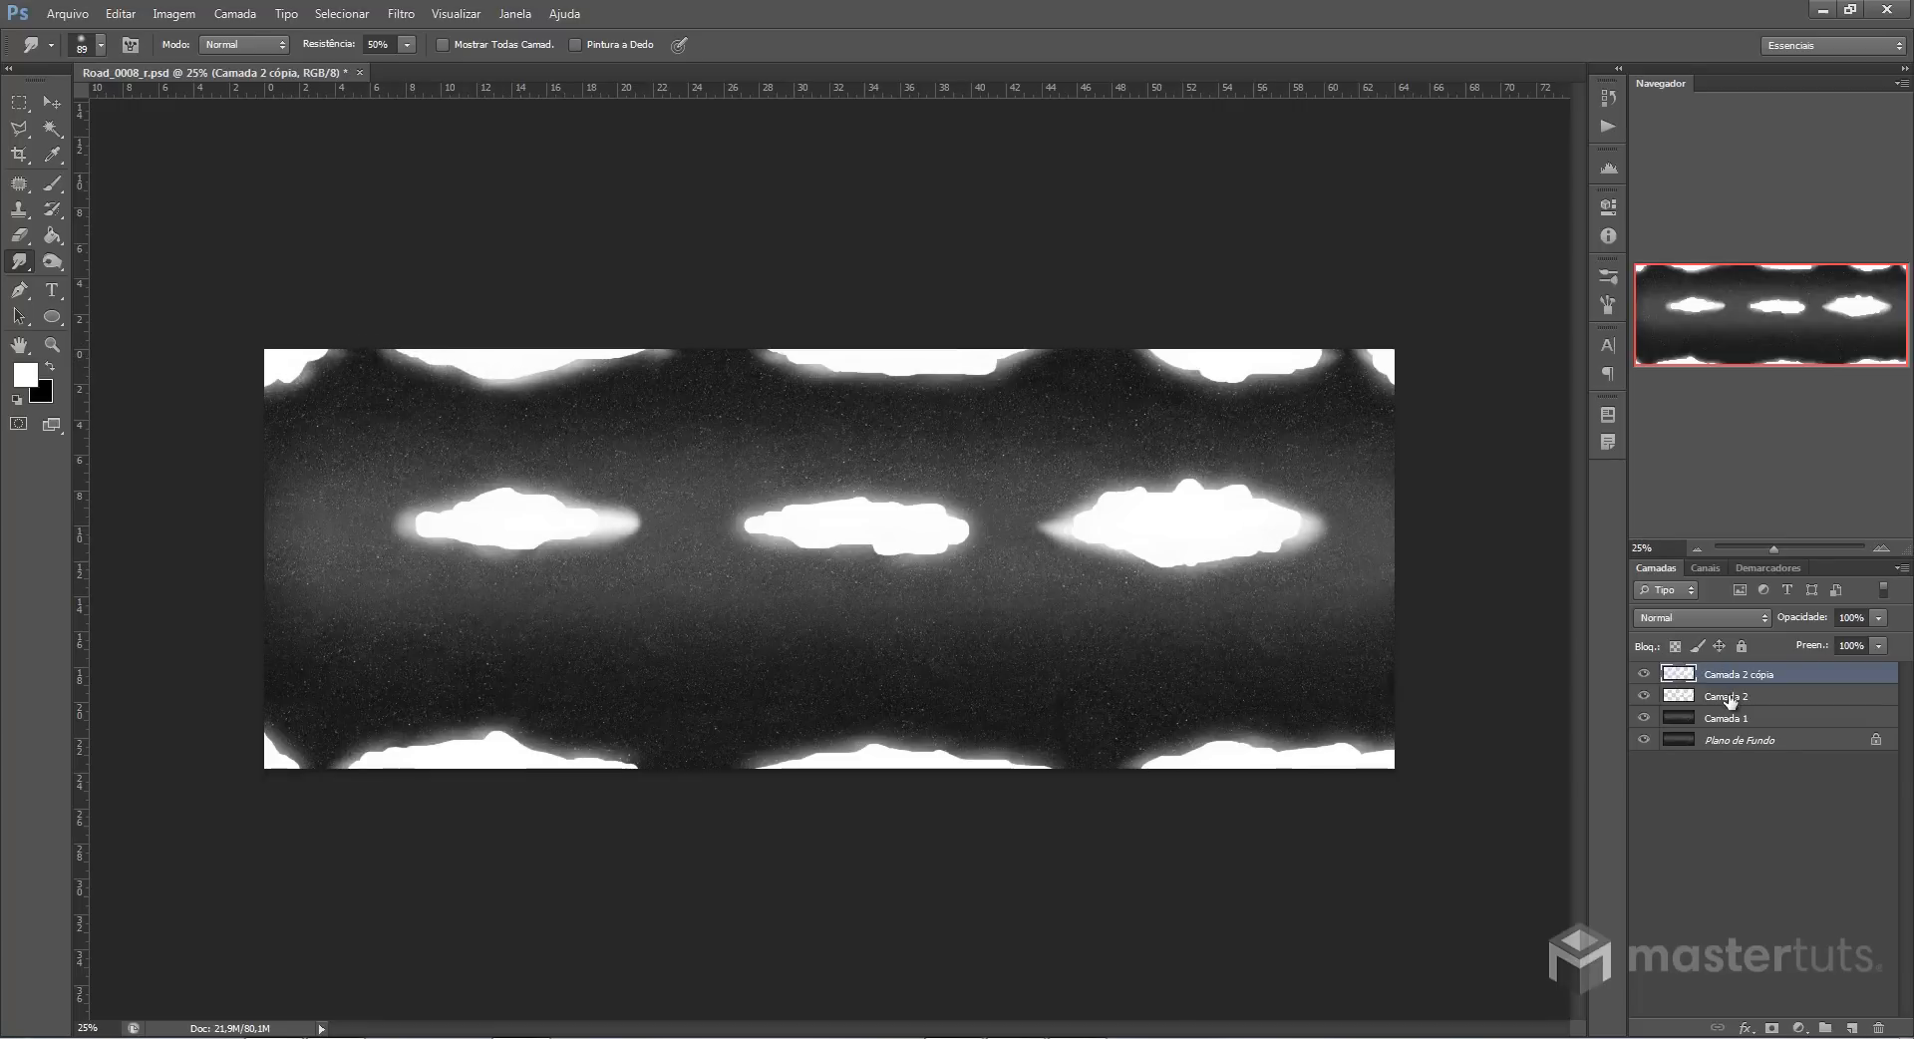
Smudge the hard outlines of the white patches on Camada 2 at mid-height and along the edges of the texture
click(1727, 696)
mouse_move(1103, 570)
mouse_down()
mouse_move(1090, 547)
mouse_move(1170, 544)
mouse_up()
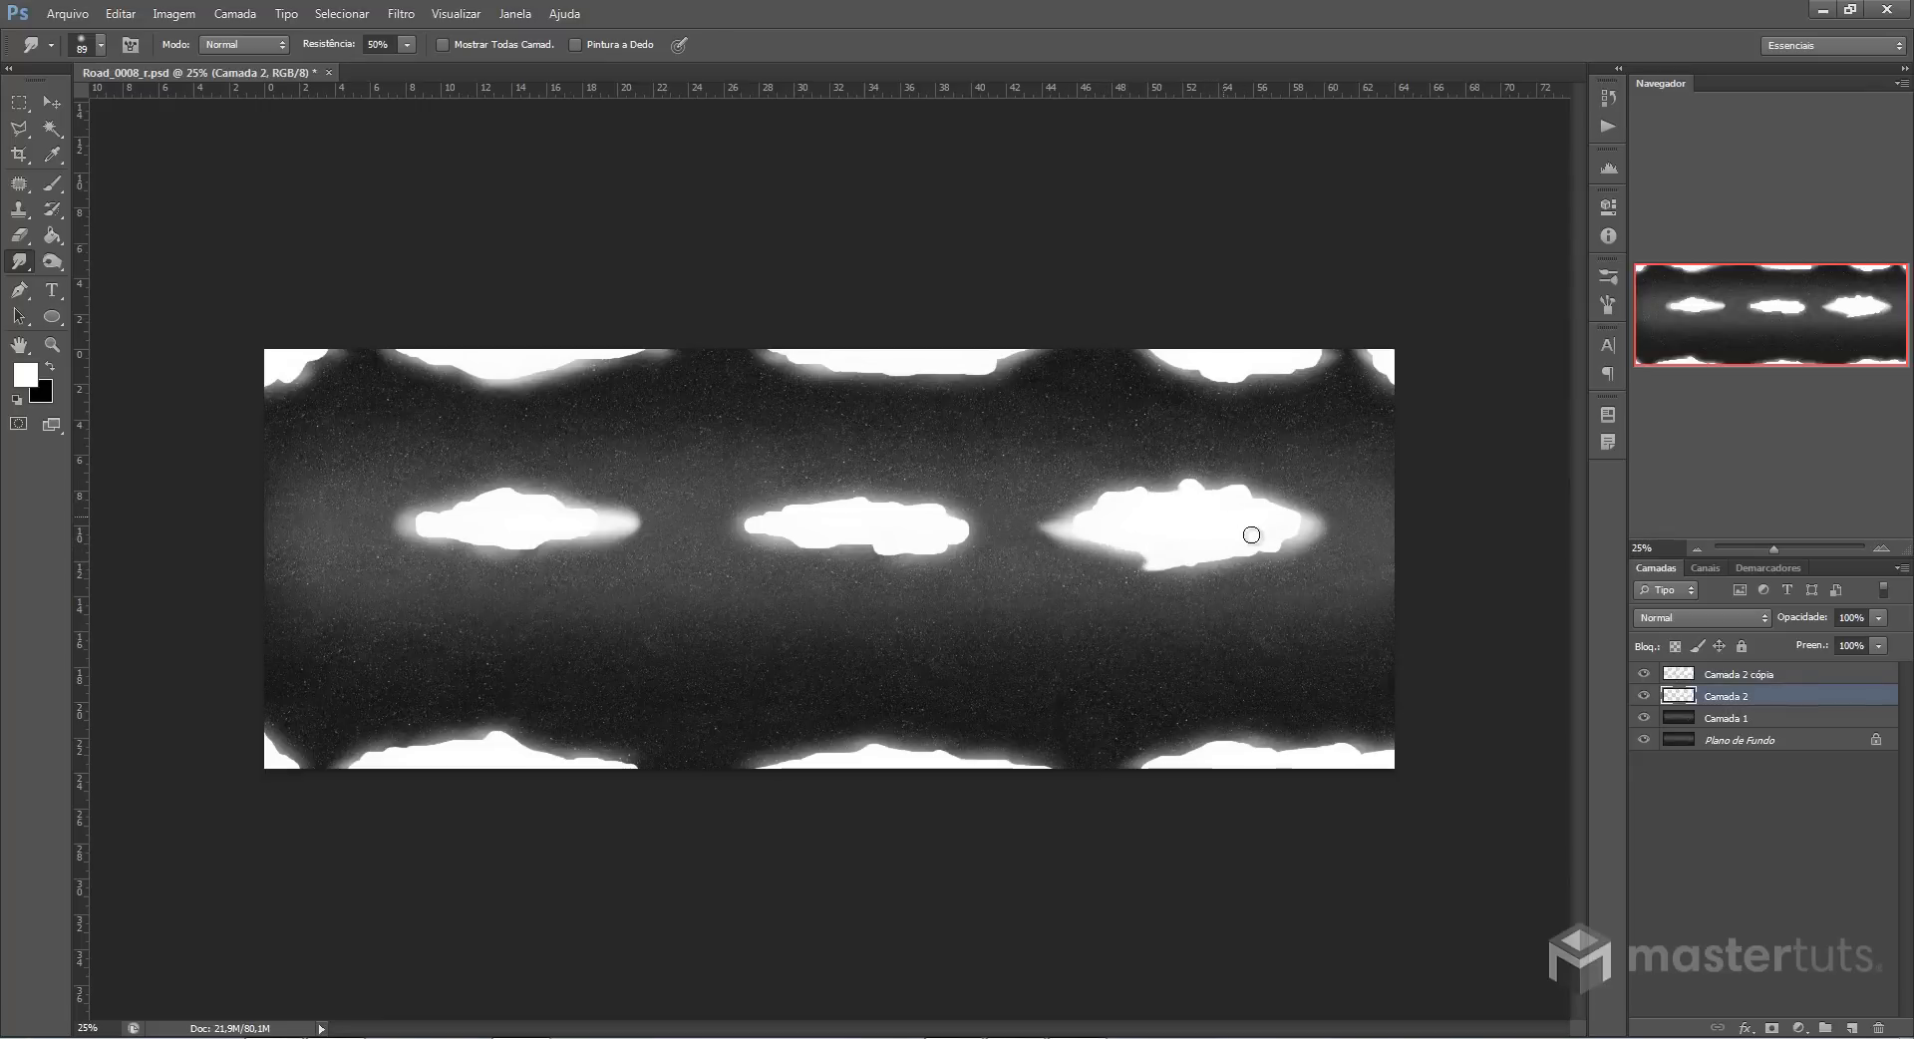
mouse_move(938, 537)
mouse_down()
mouse_move(768, 535)
mouse_move(787, 522)
mouse_up()
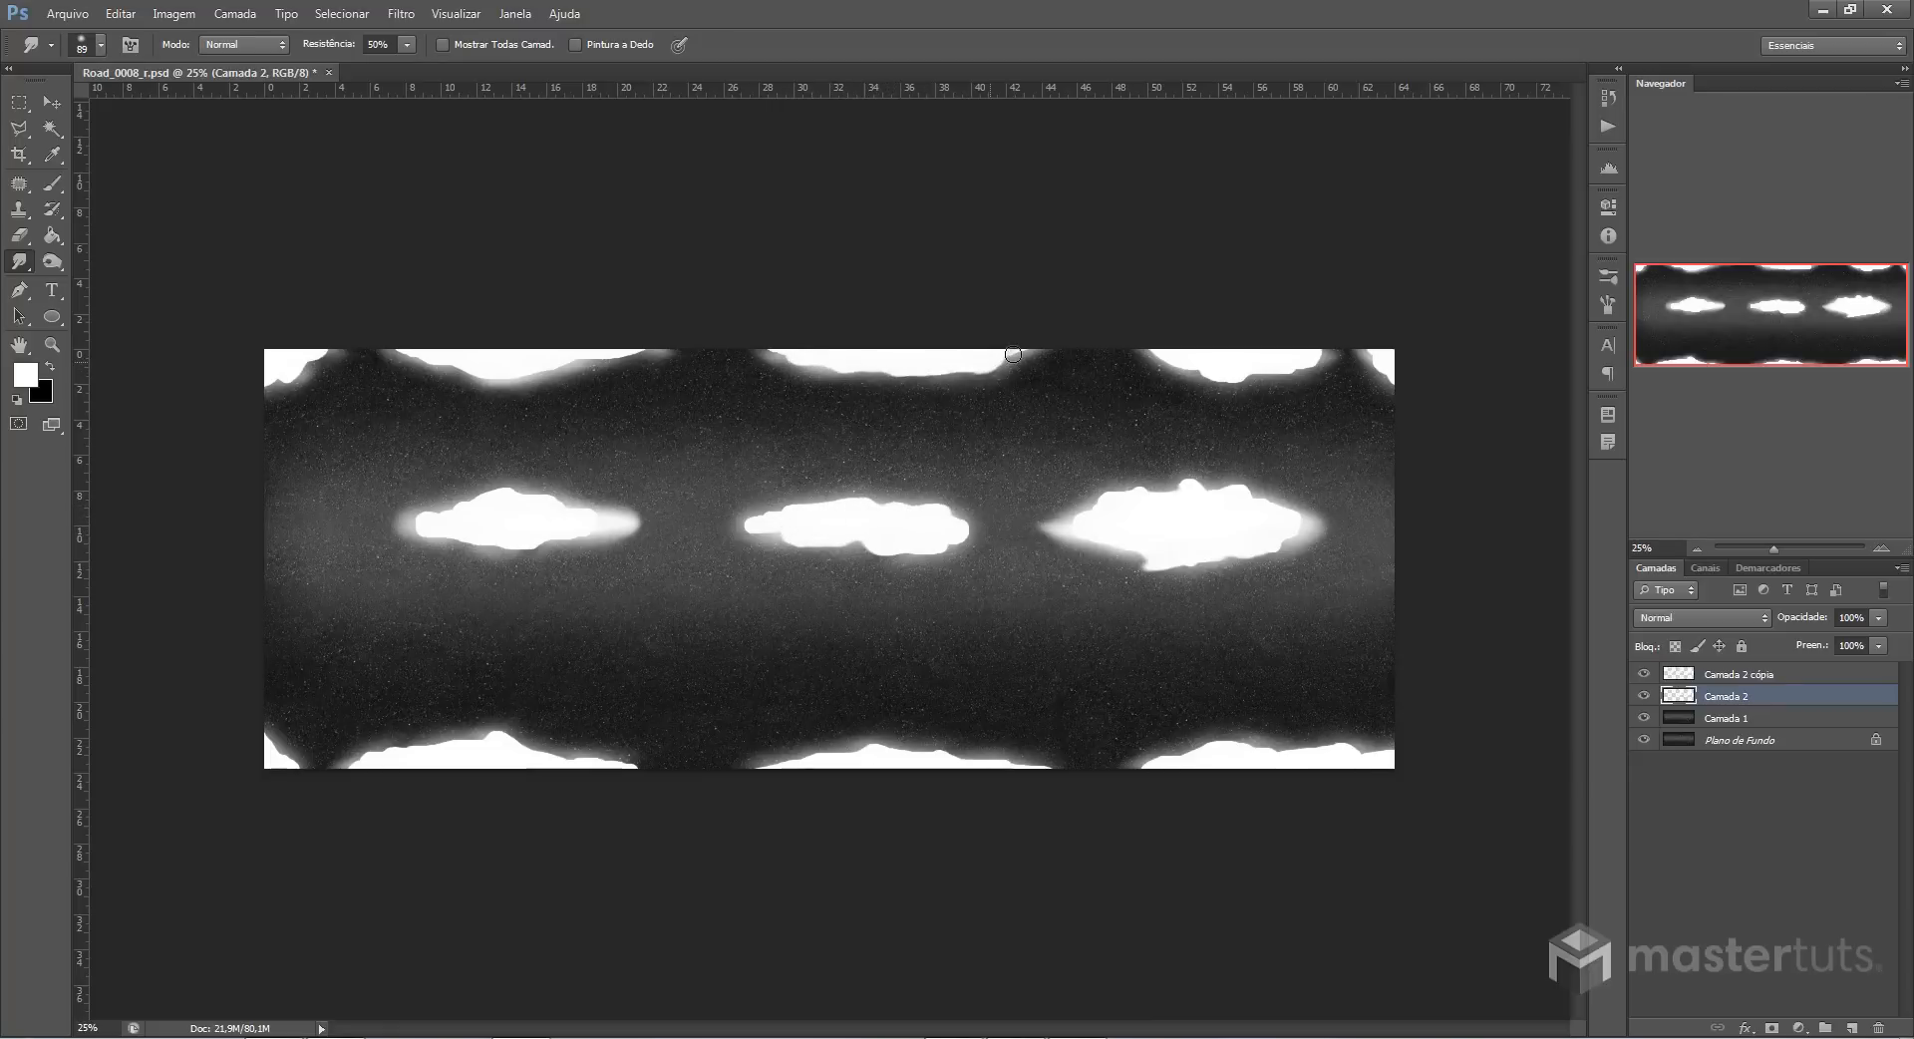
mouse_move(1161, 344)
mouse_down()
mouse_move(1202, 371)
mouse_move(1319, 361)
mouse_up()
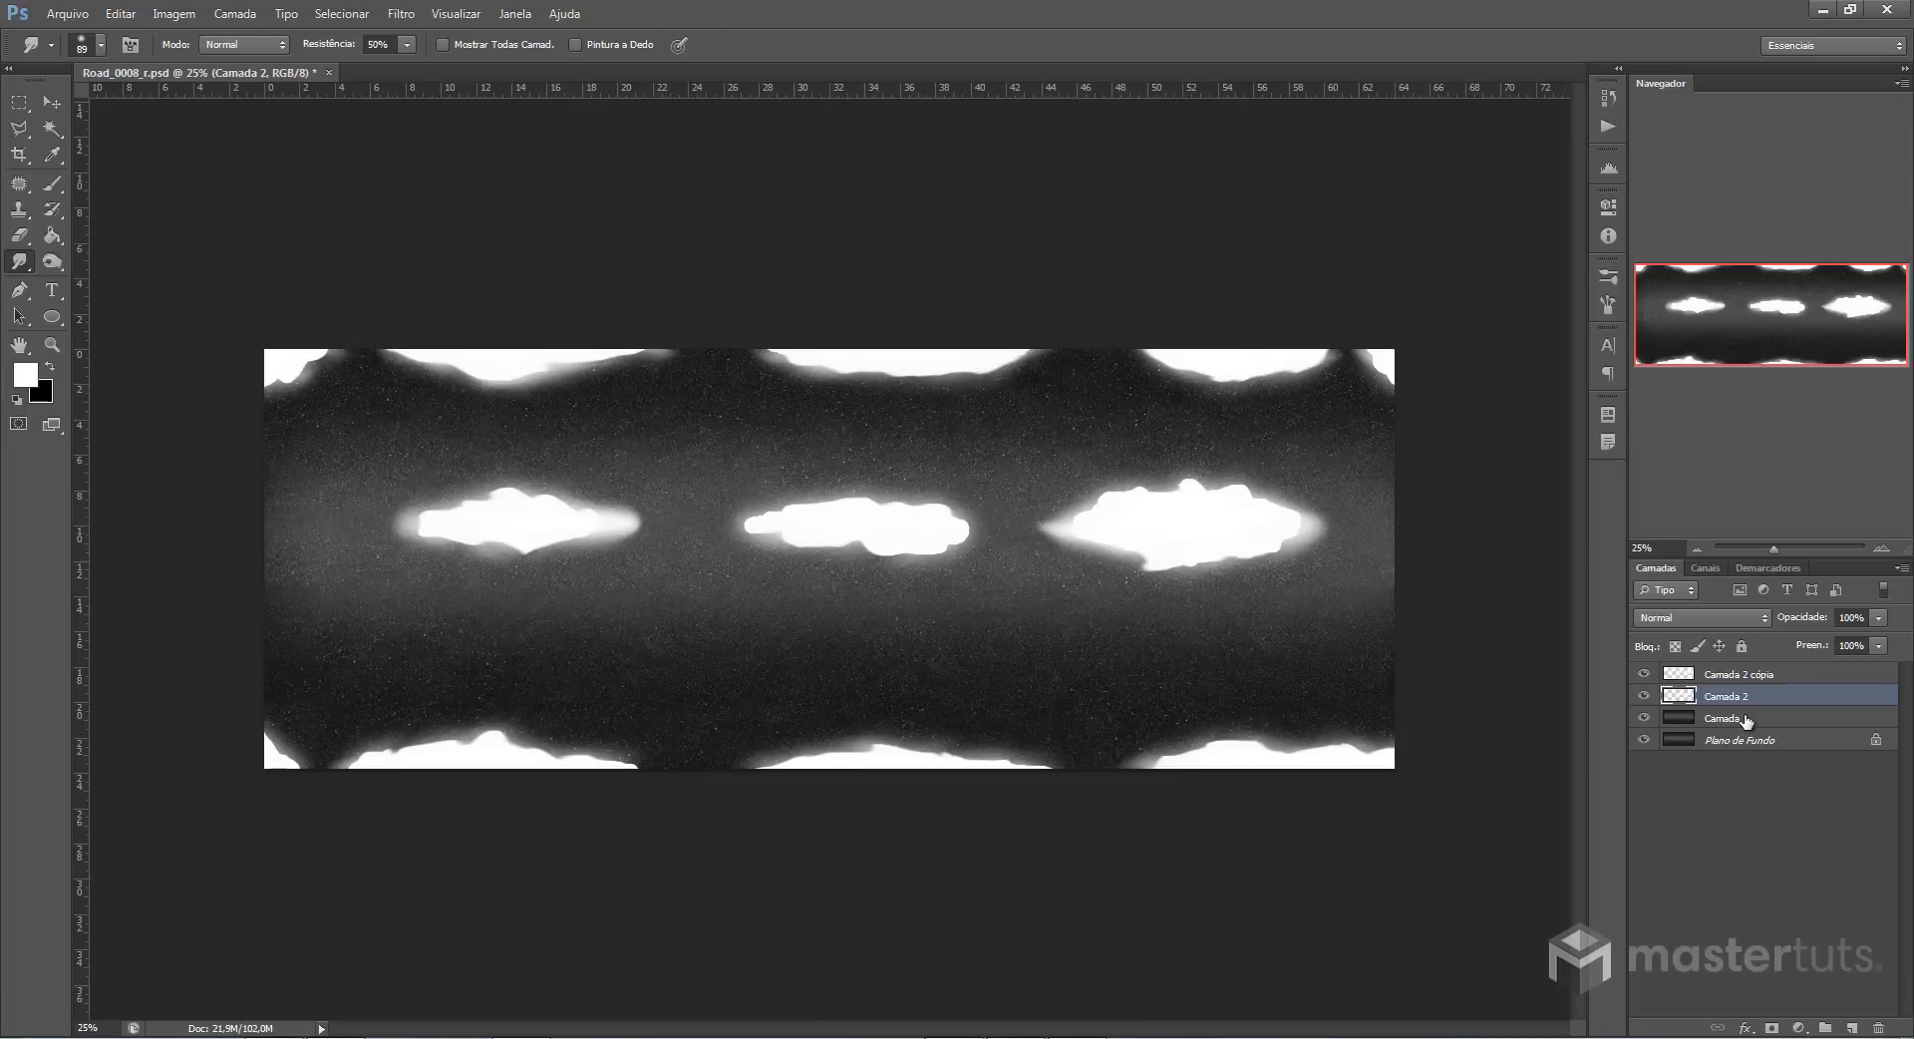
Fill the Camada 1 road layer with the black background colour
click(1745, 719)
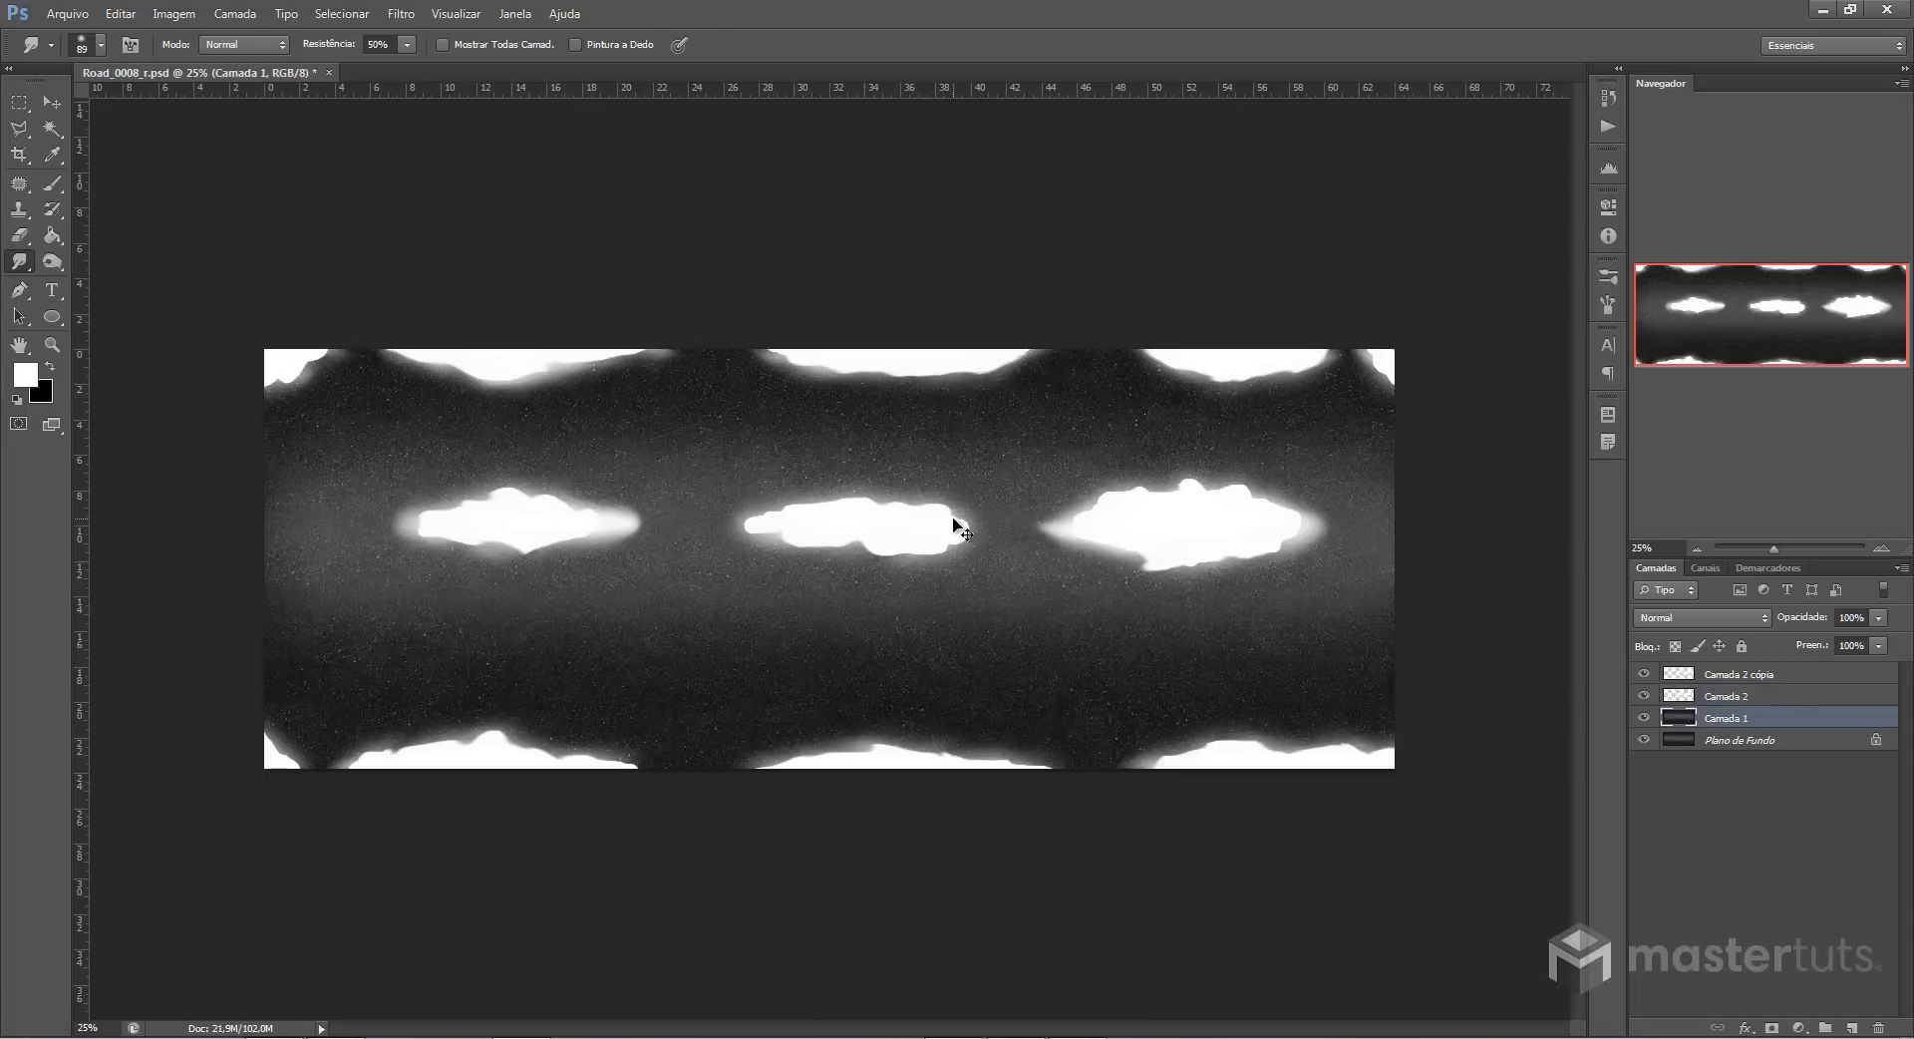
key(ctrl+BackSpace)
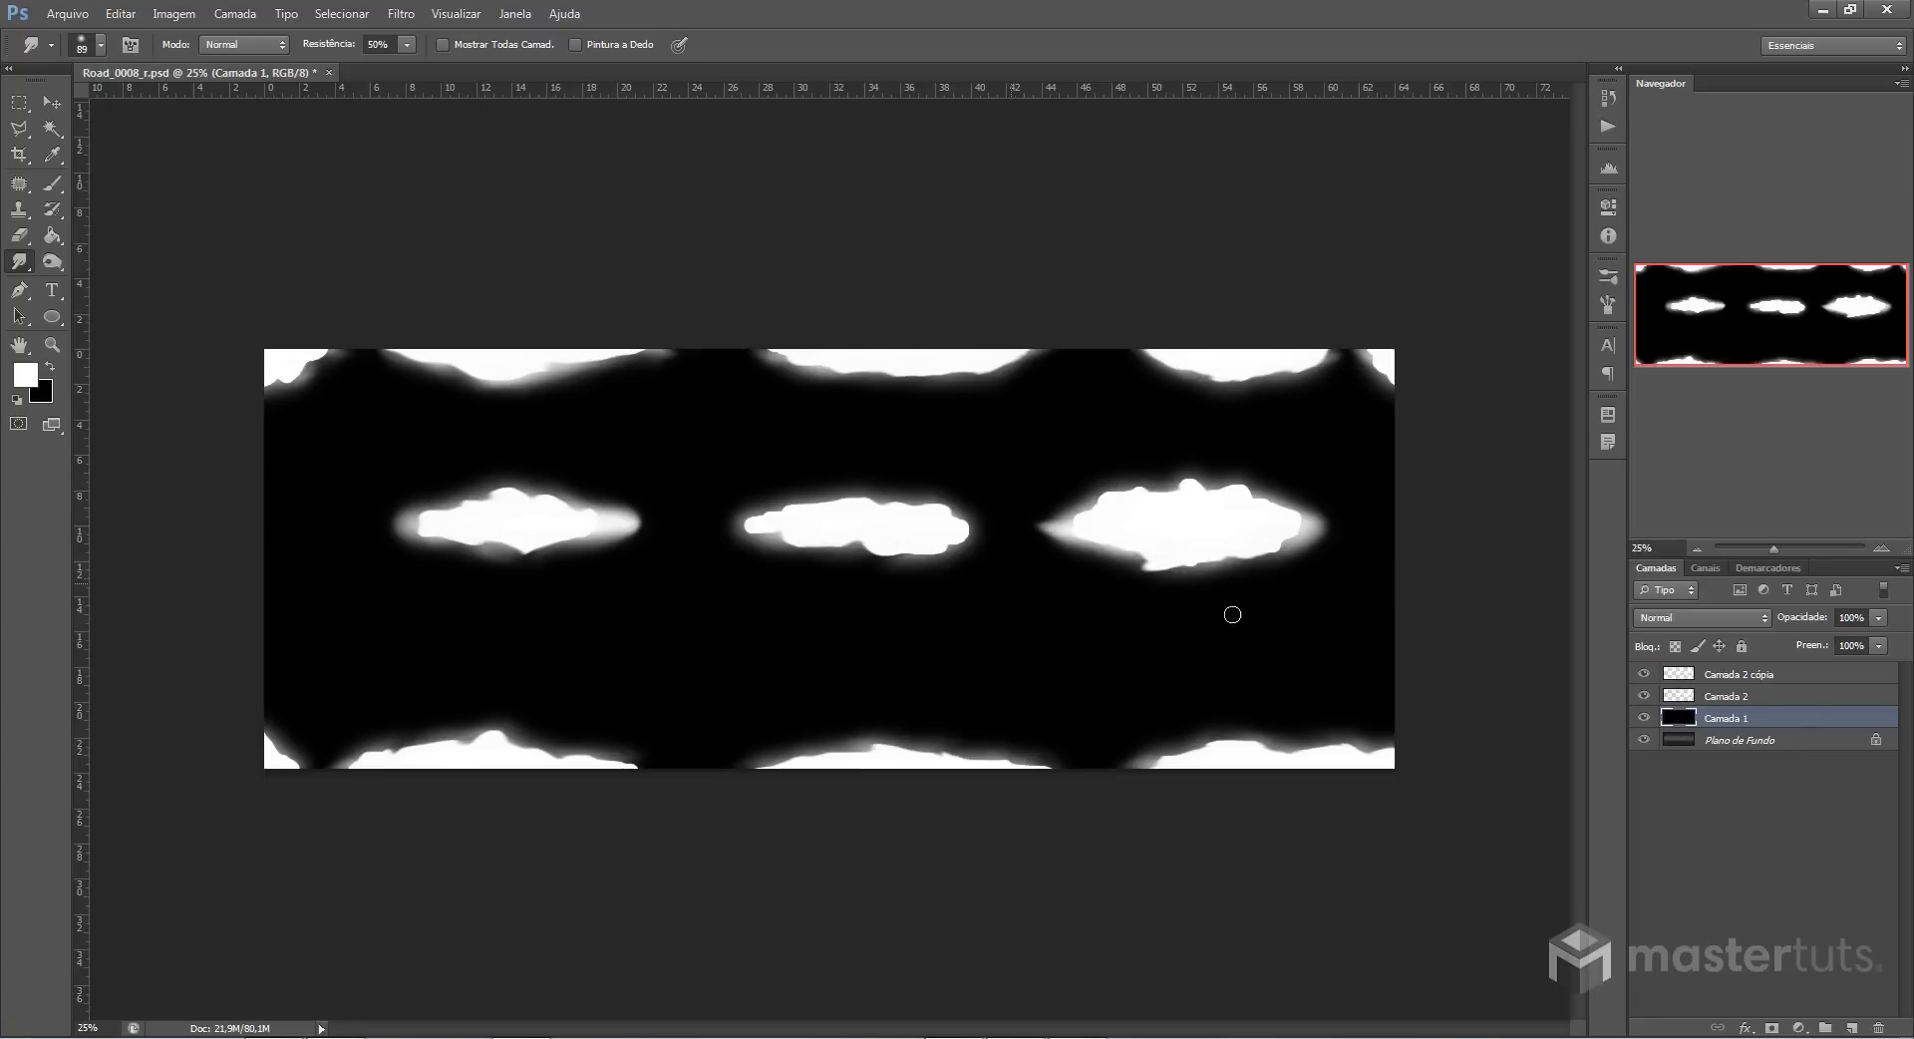
Try Camada 2 at 36% opacity, and restore its opacity to 100%
click(1739, 698)
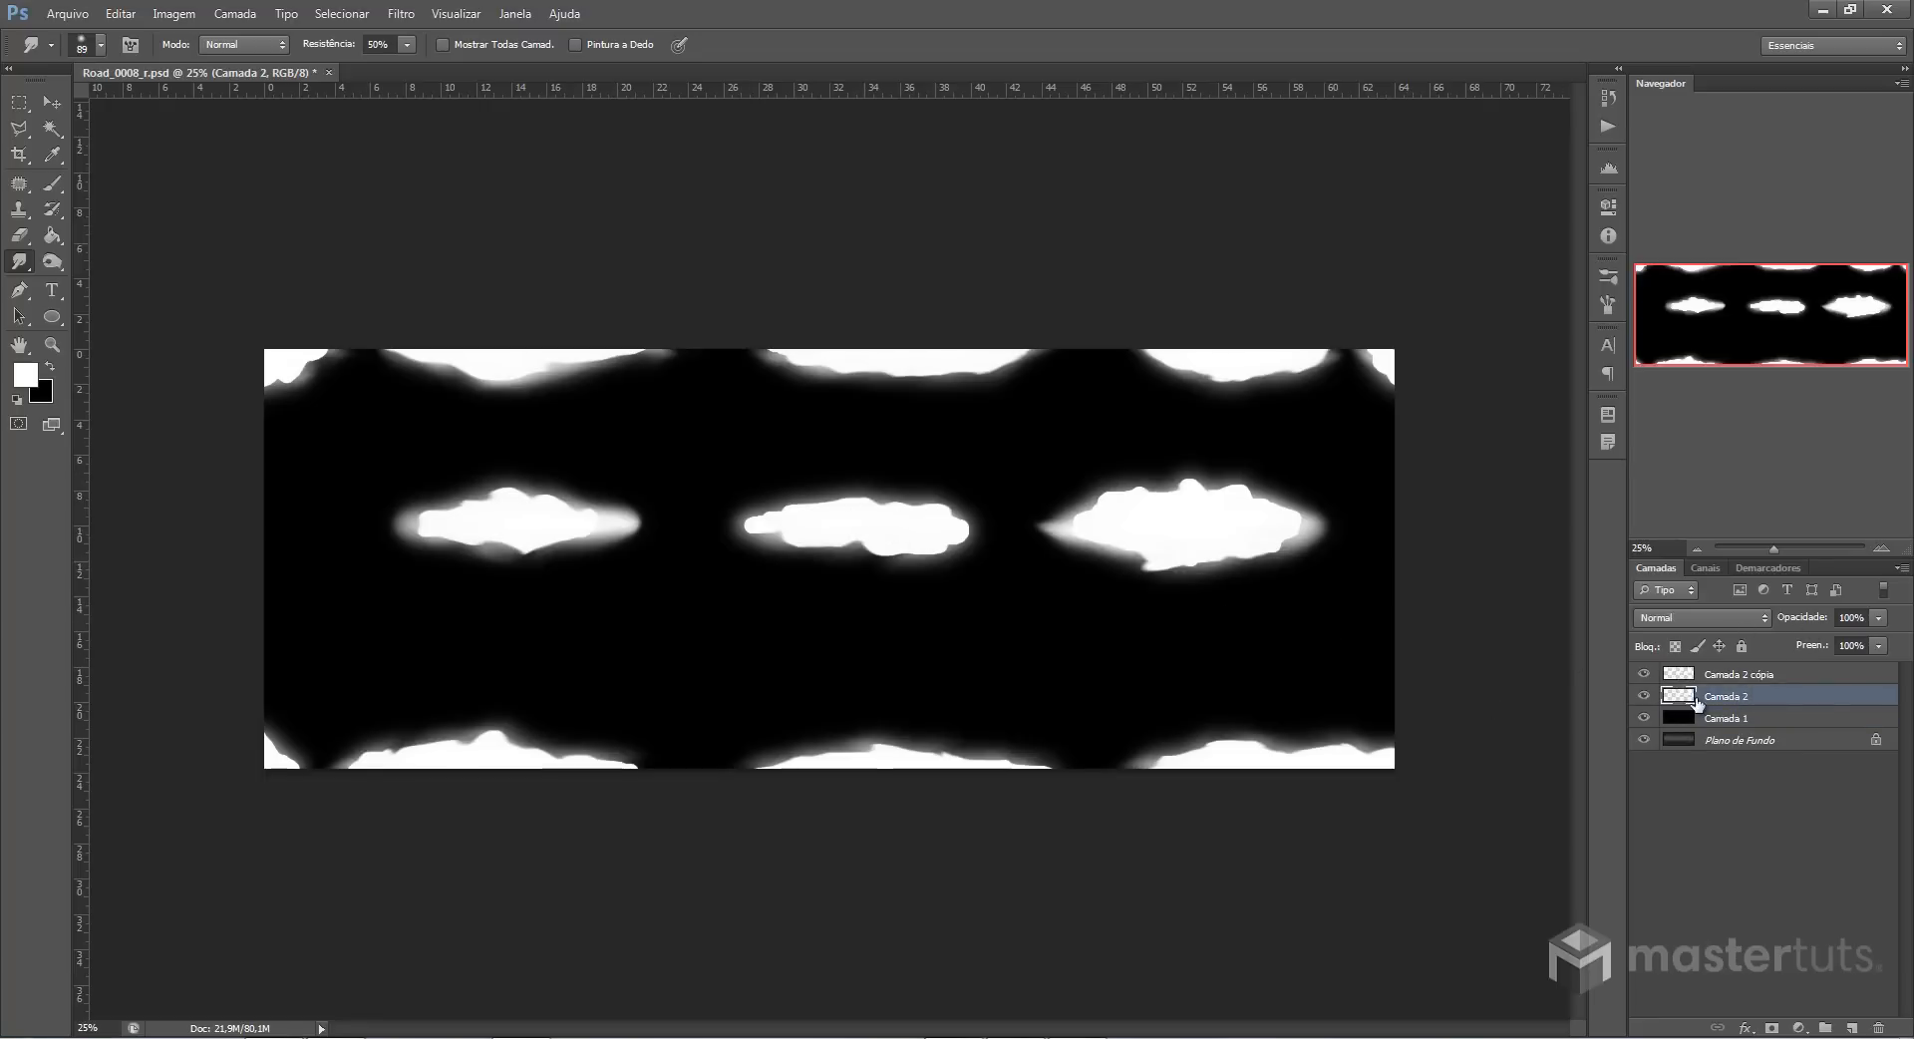
drag(1809, 620, 1788, 625)
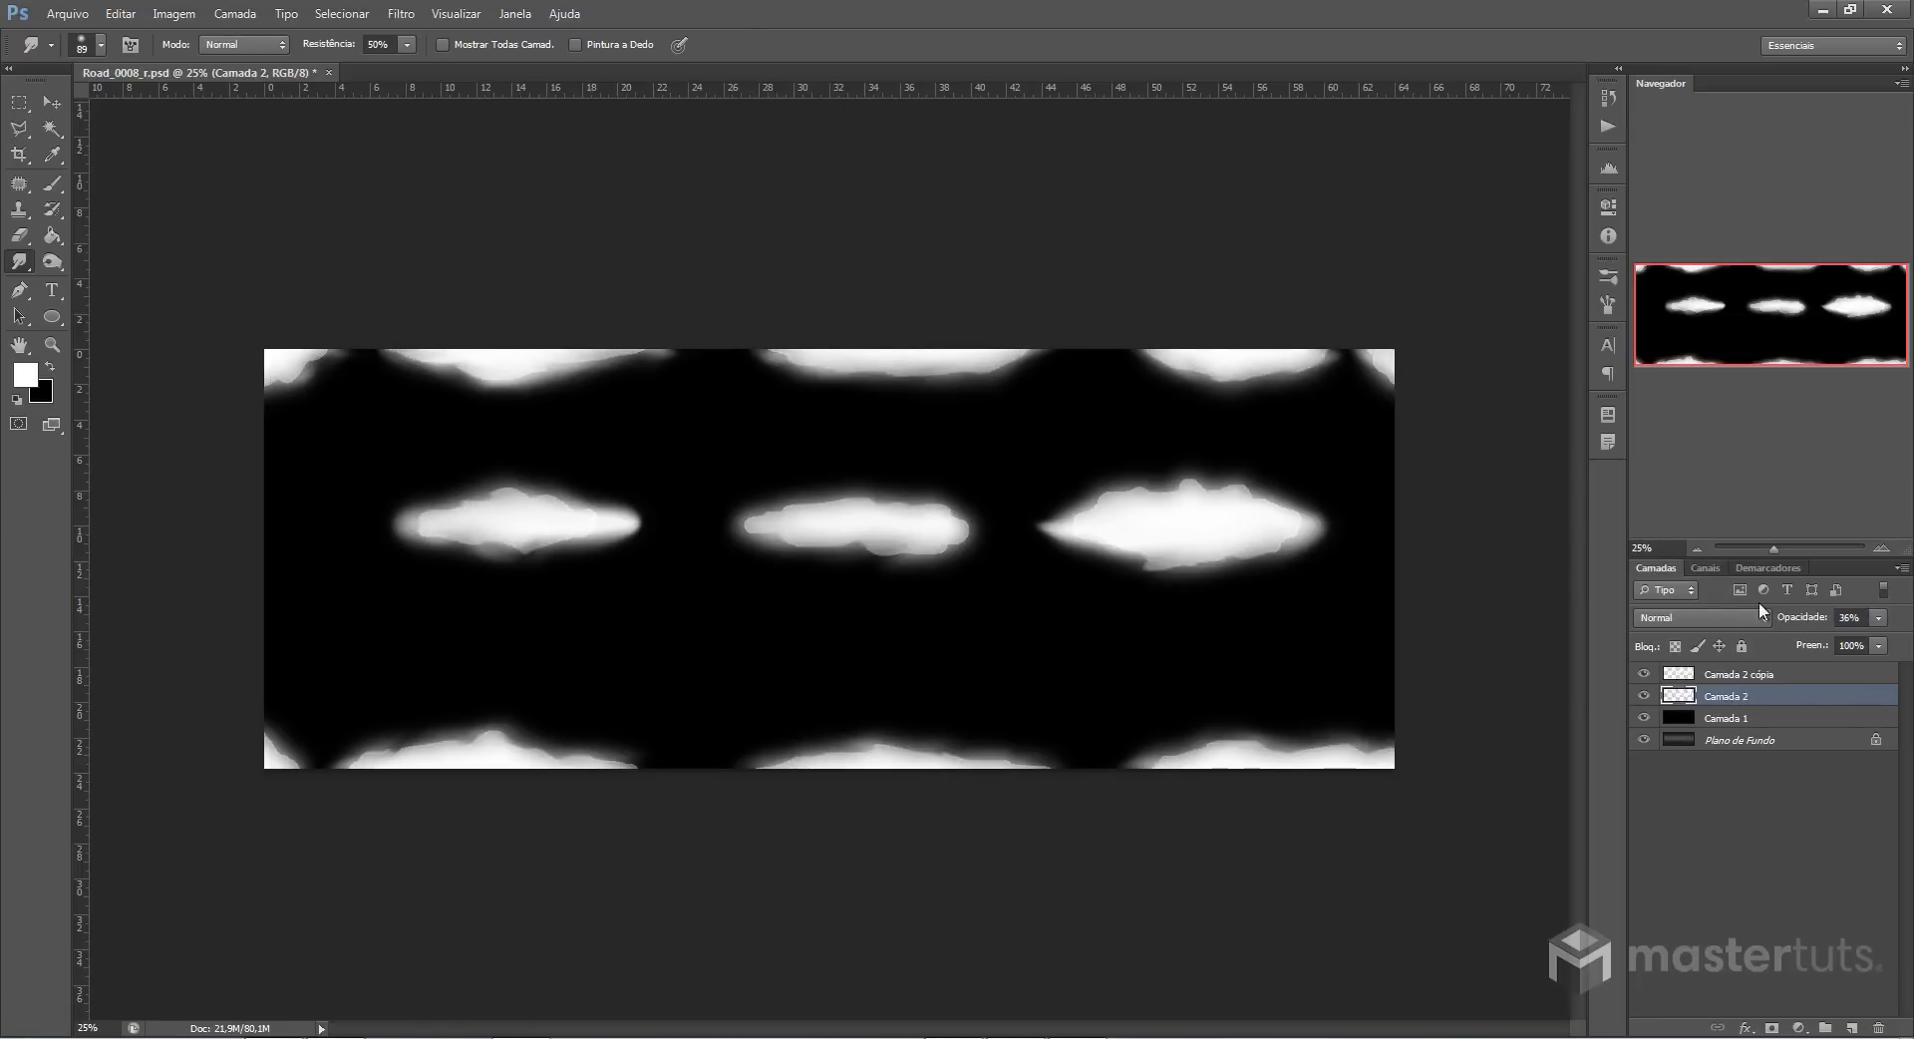
drag(1812, 626, 1854, 622)
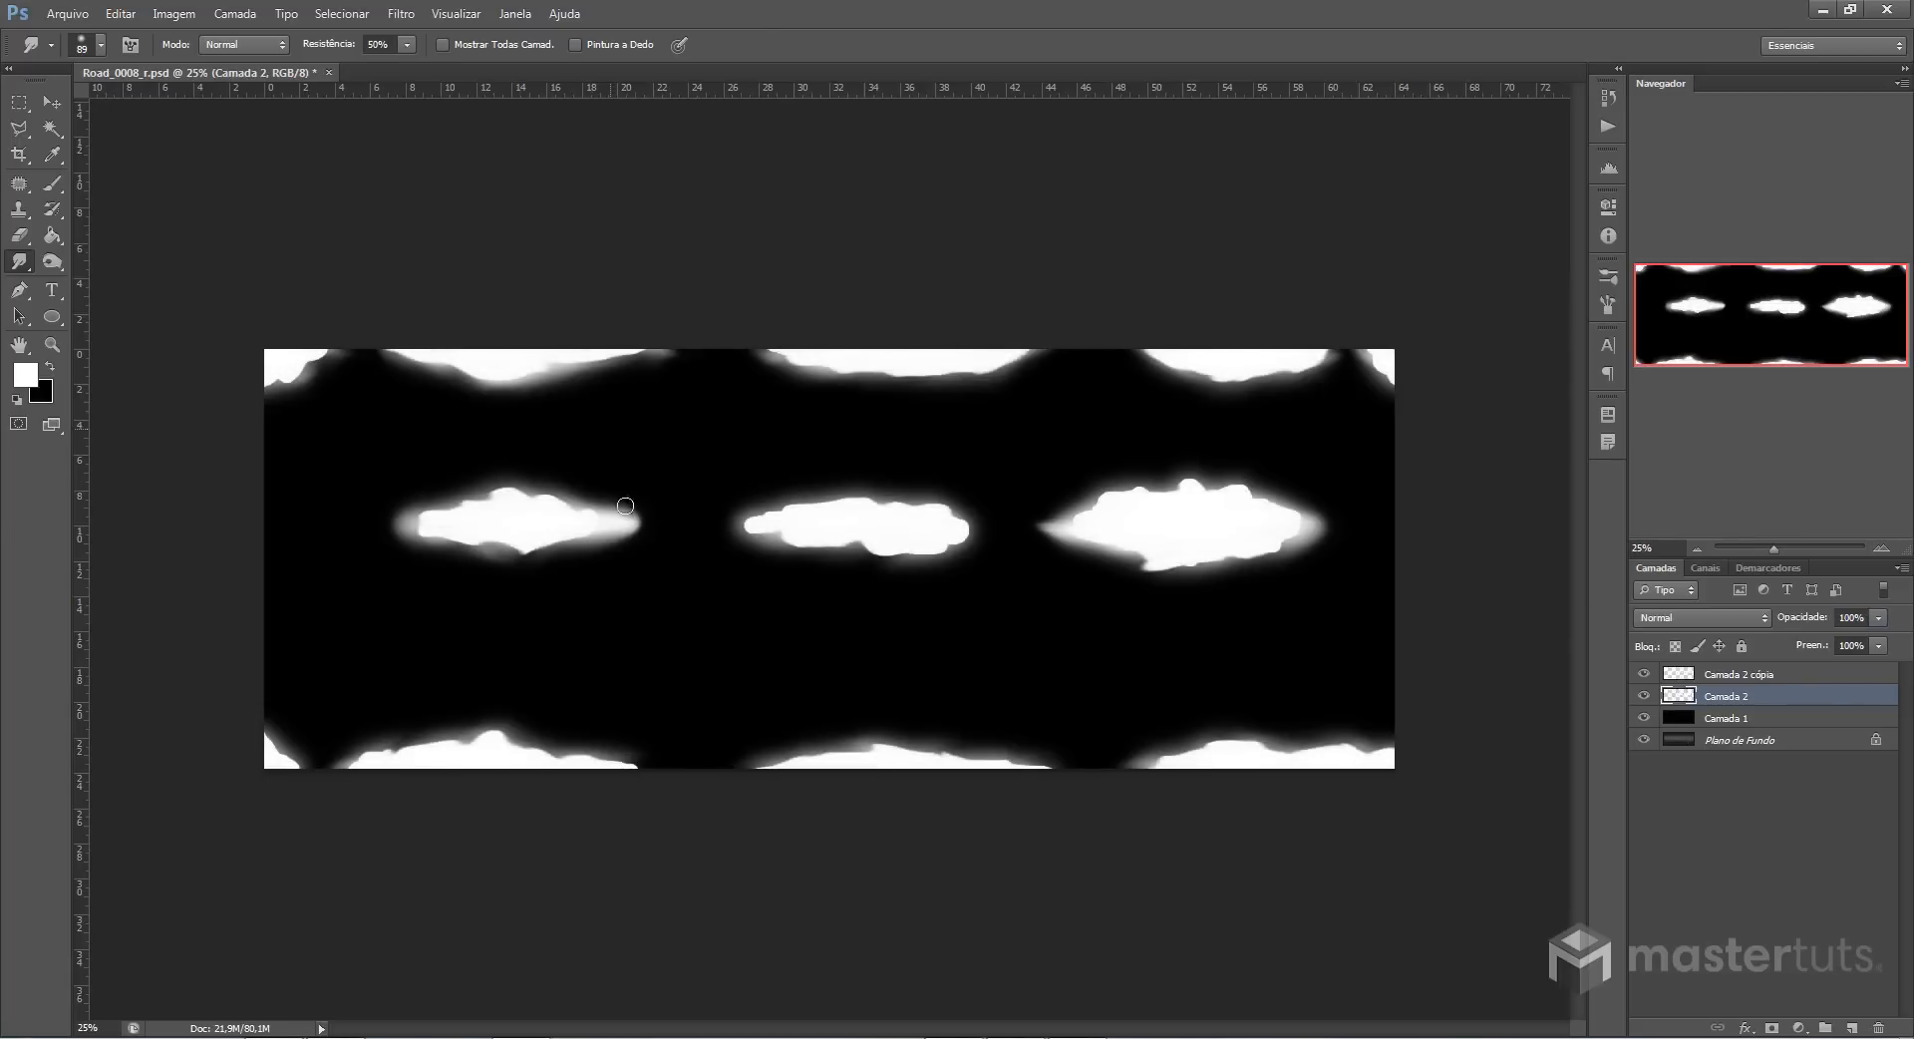
Save the black-and-white map as a JPEG named mapeamento_agua in the Downloads folder, with maximum quality 10 and the standard baseline format
click(67, 13)
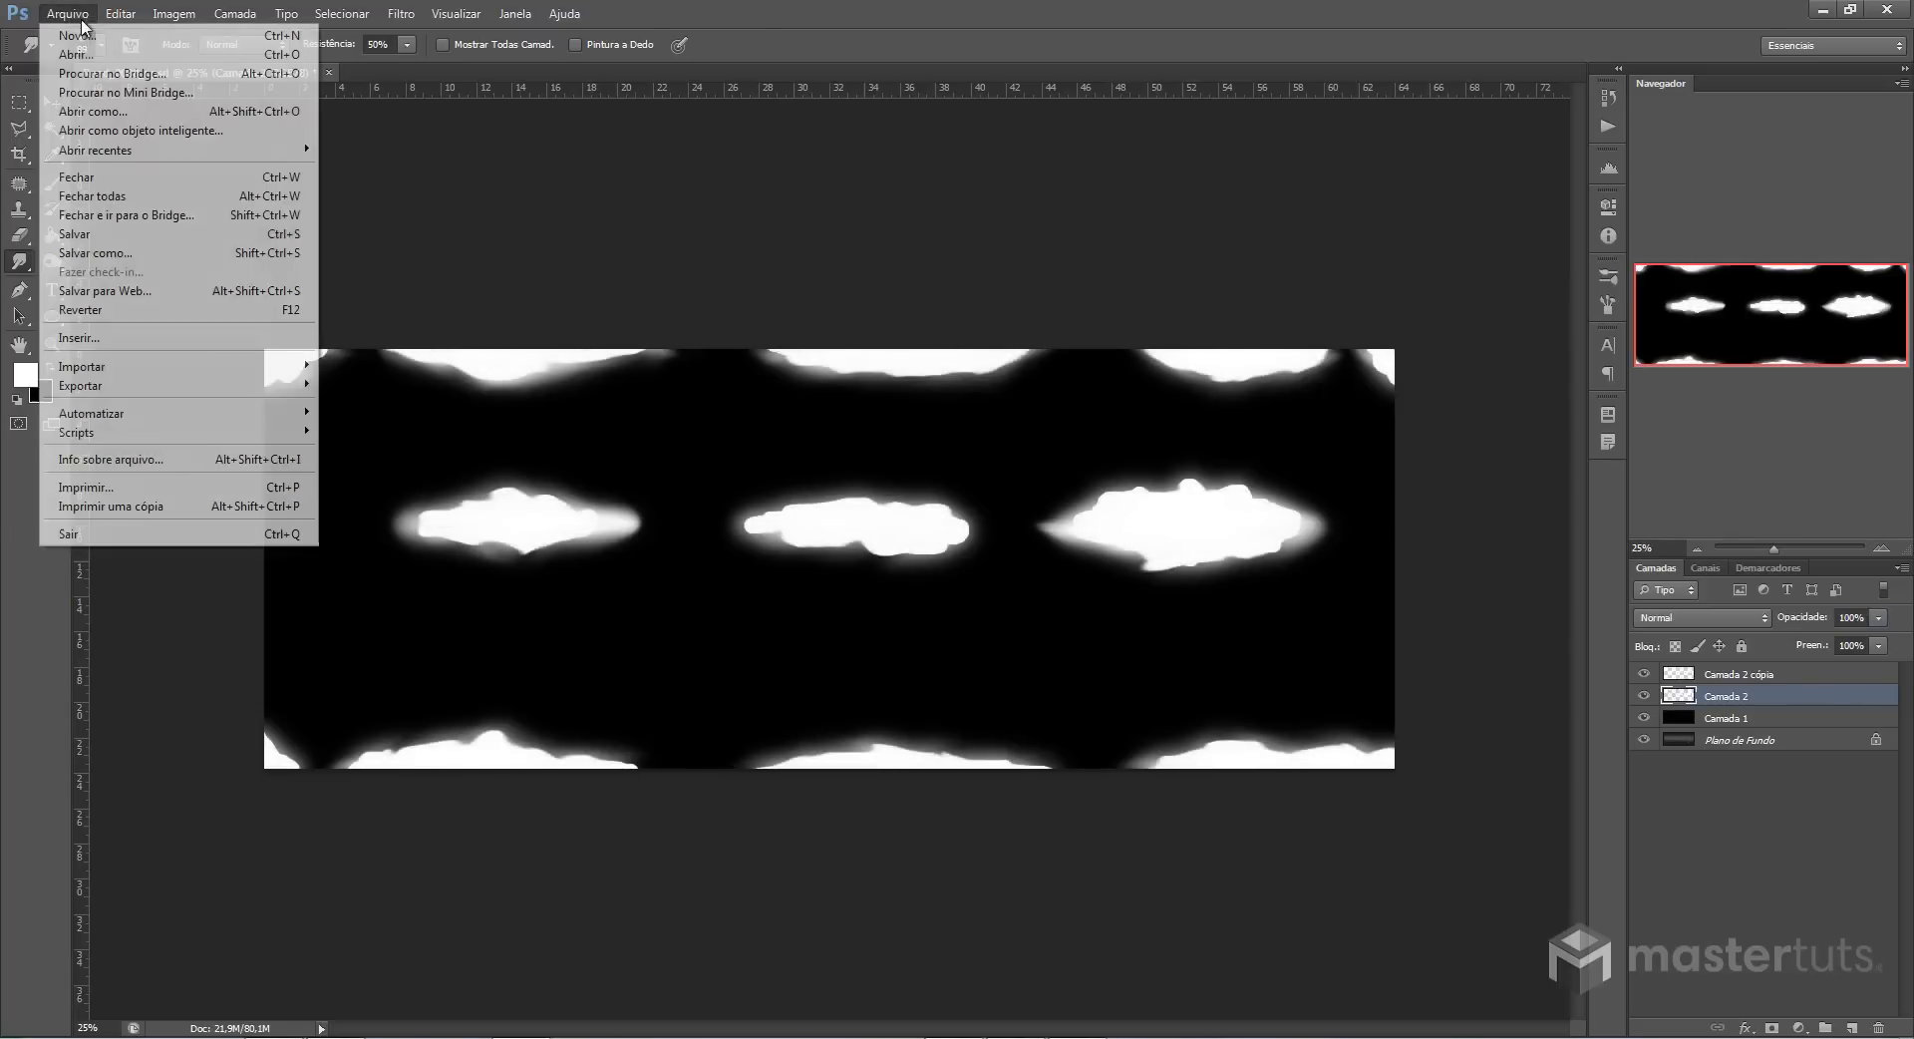
click(96, 254)
click(1007, 523)
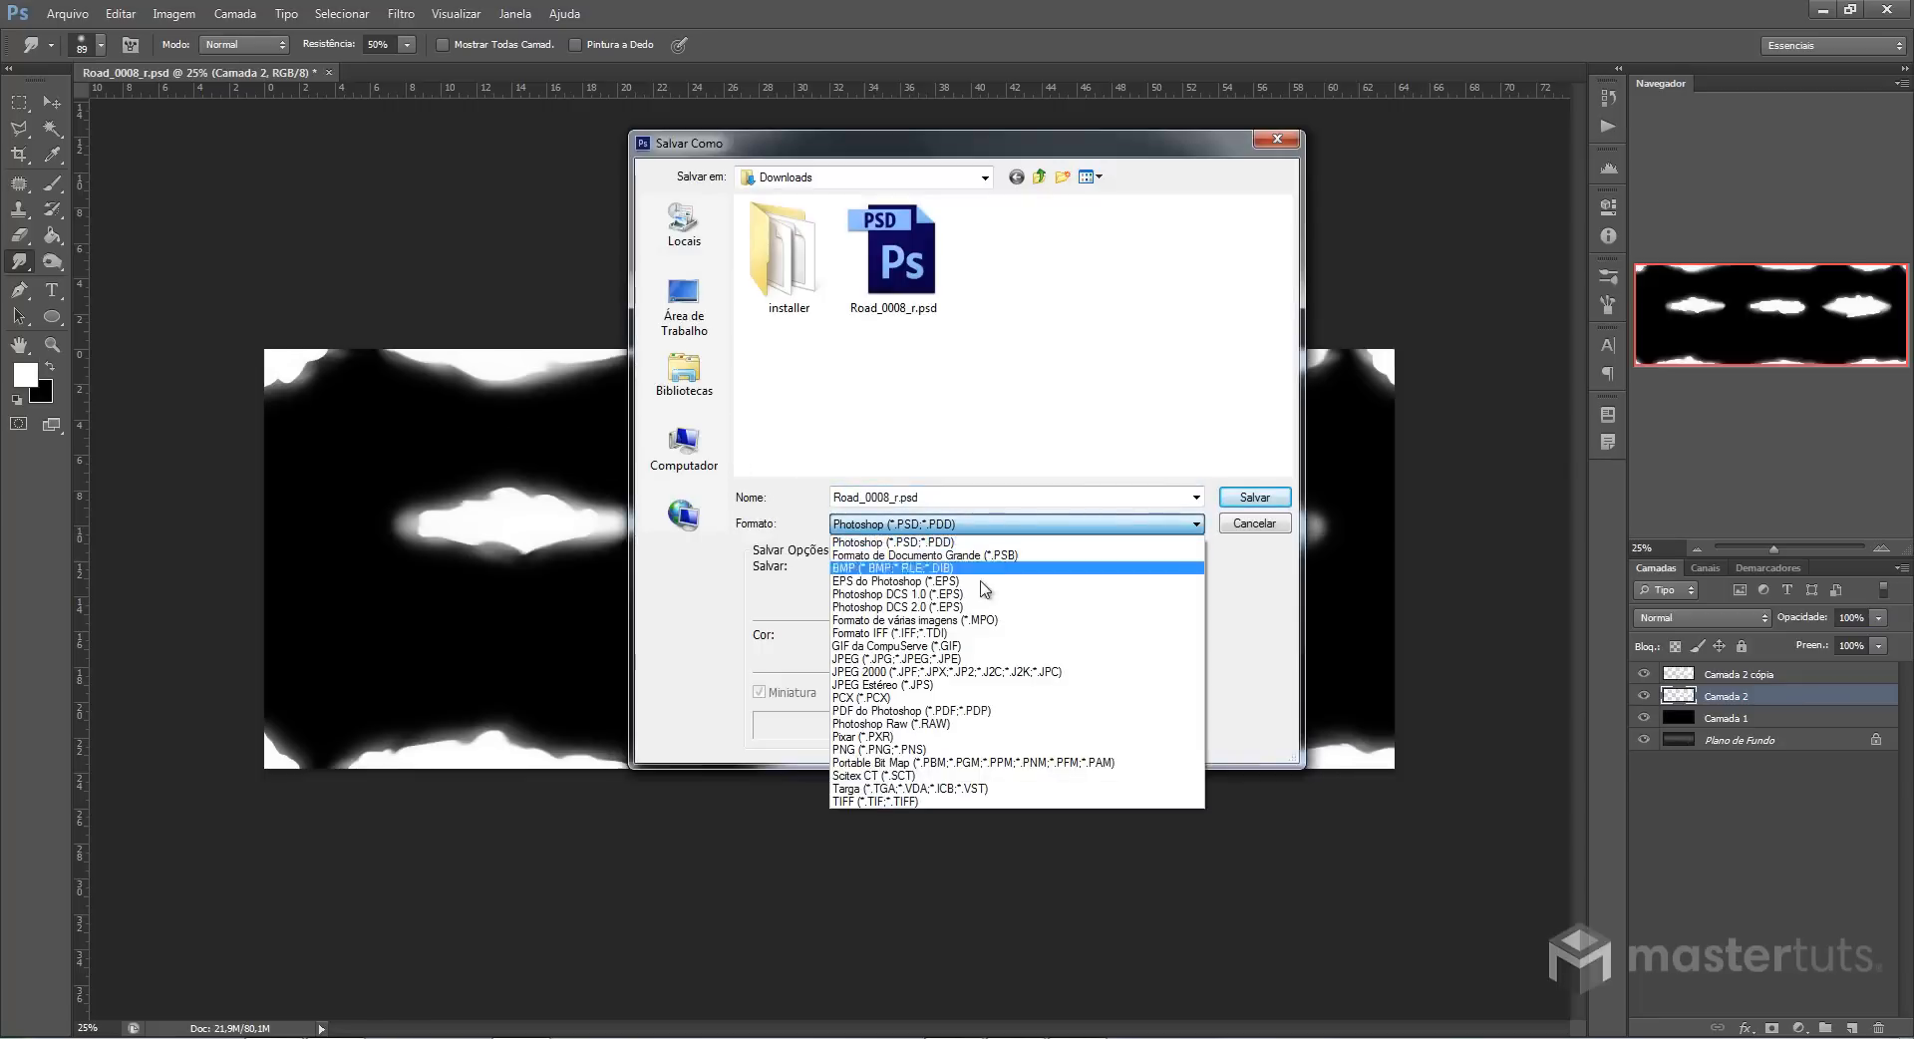
click(957, 658)
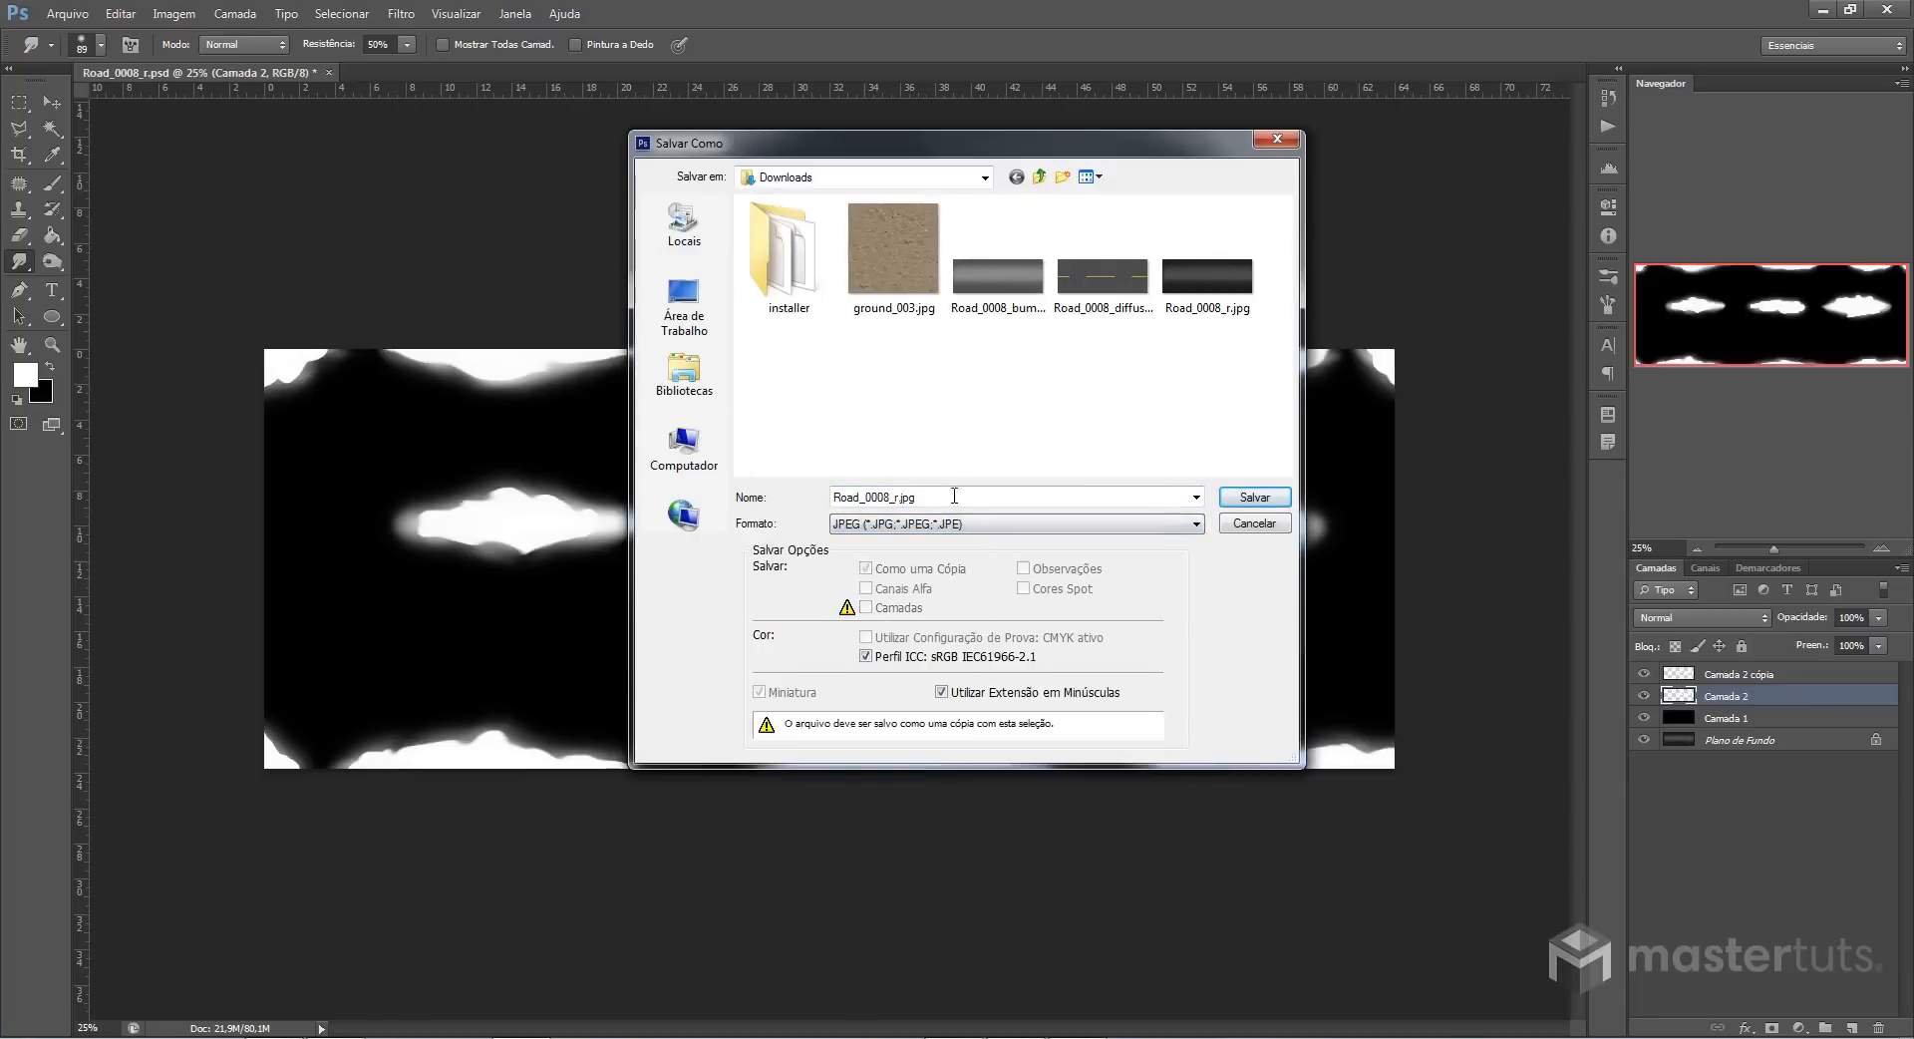
double_click(892, 496)
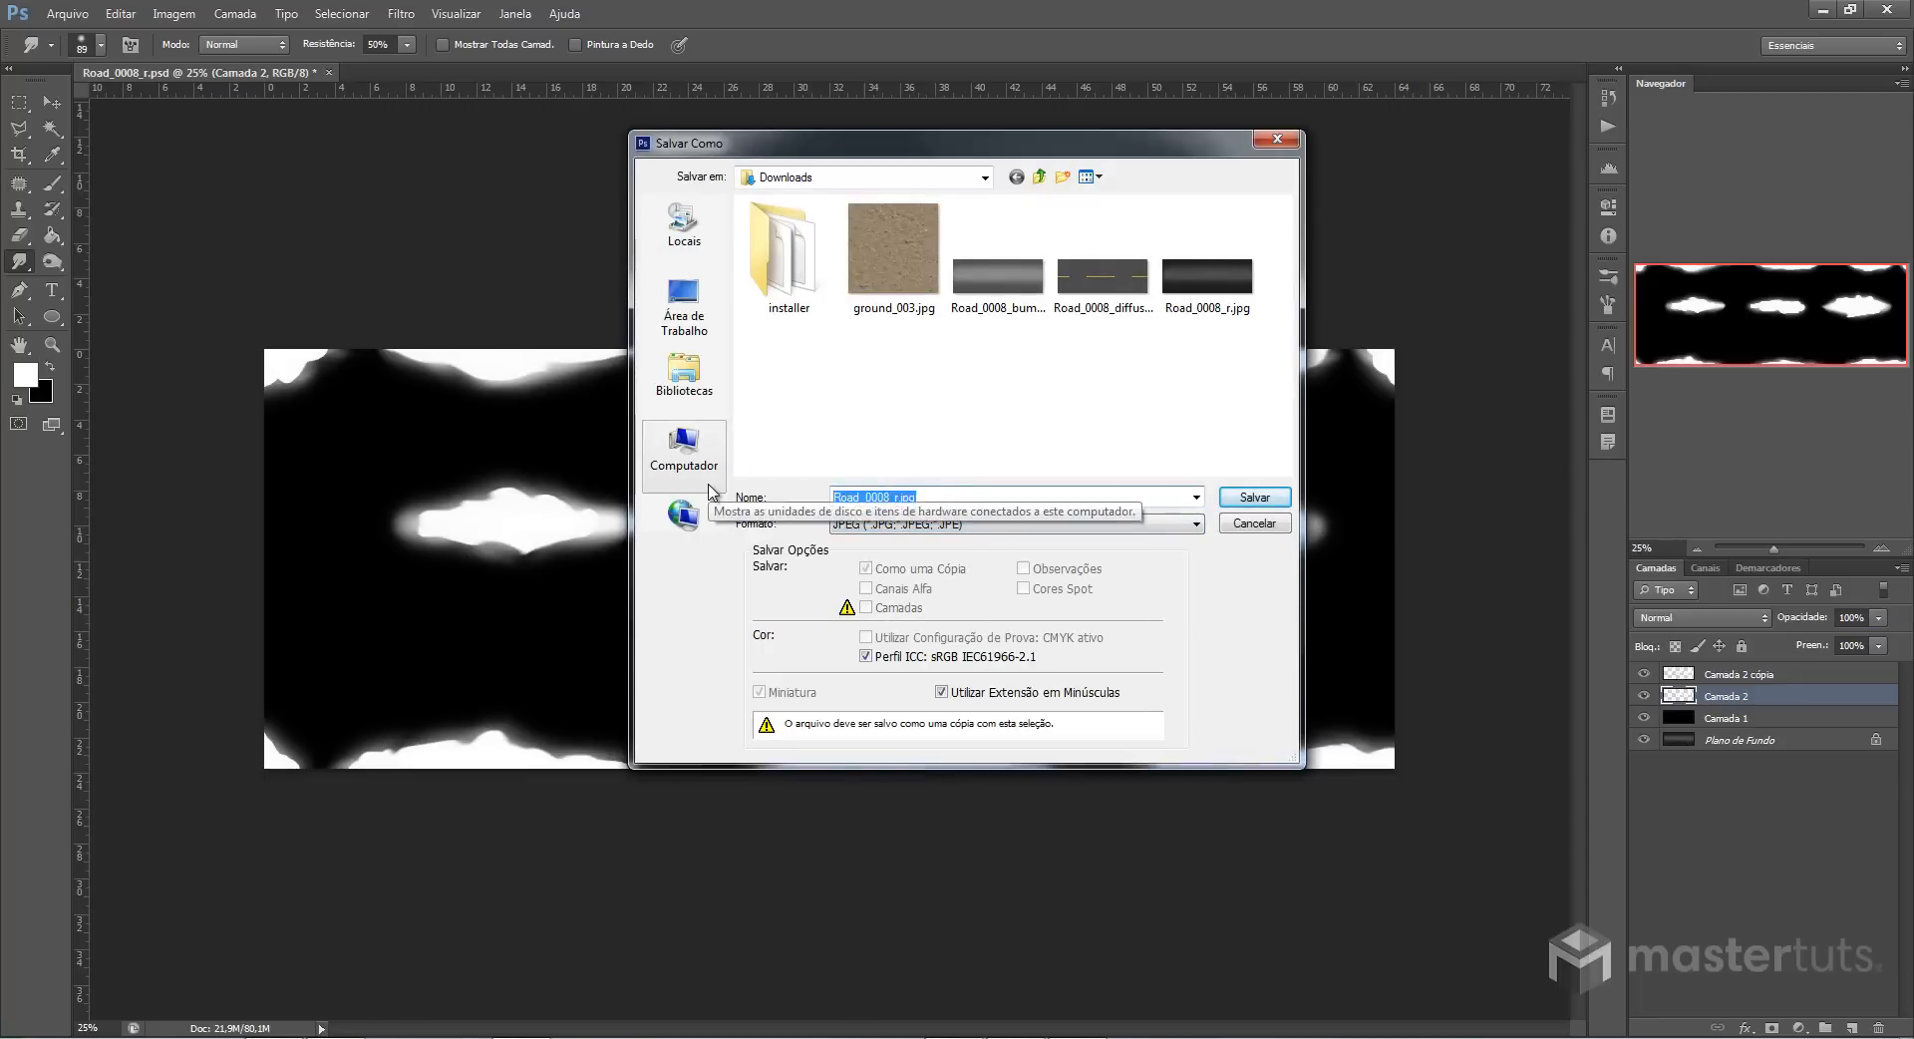
text(mal)
text(eamento_agua)
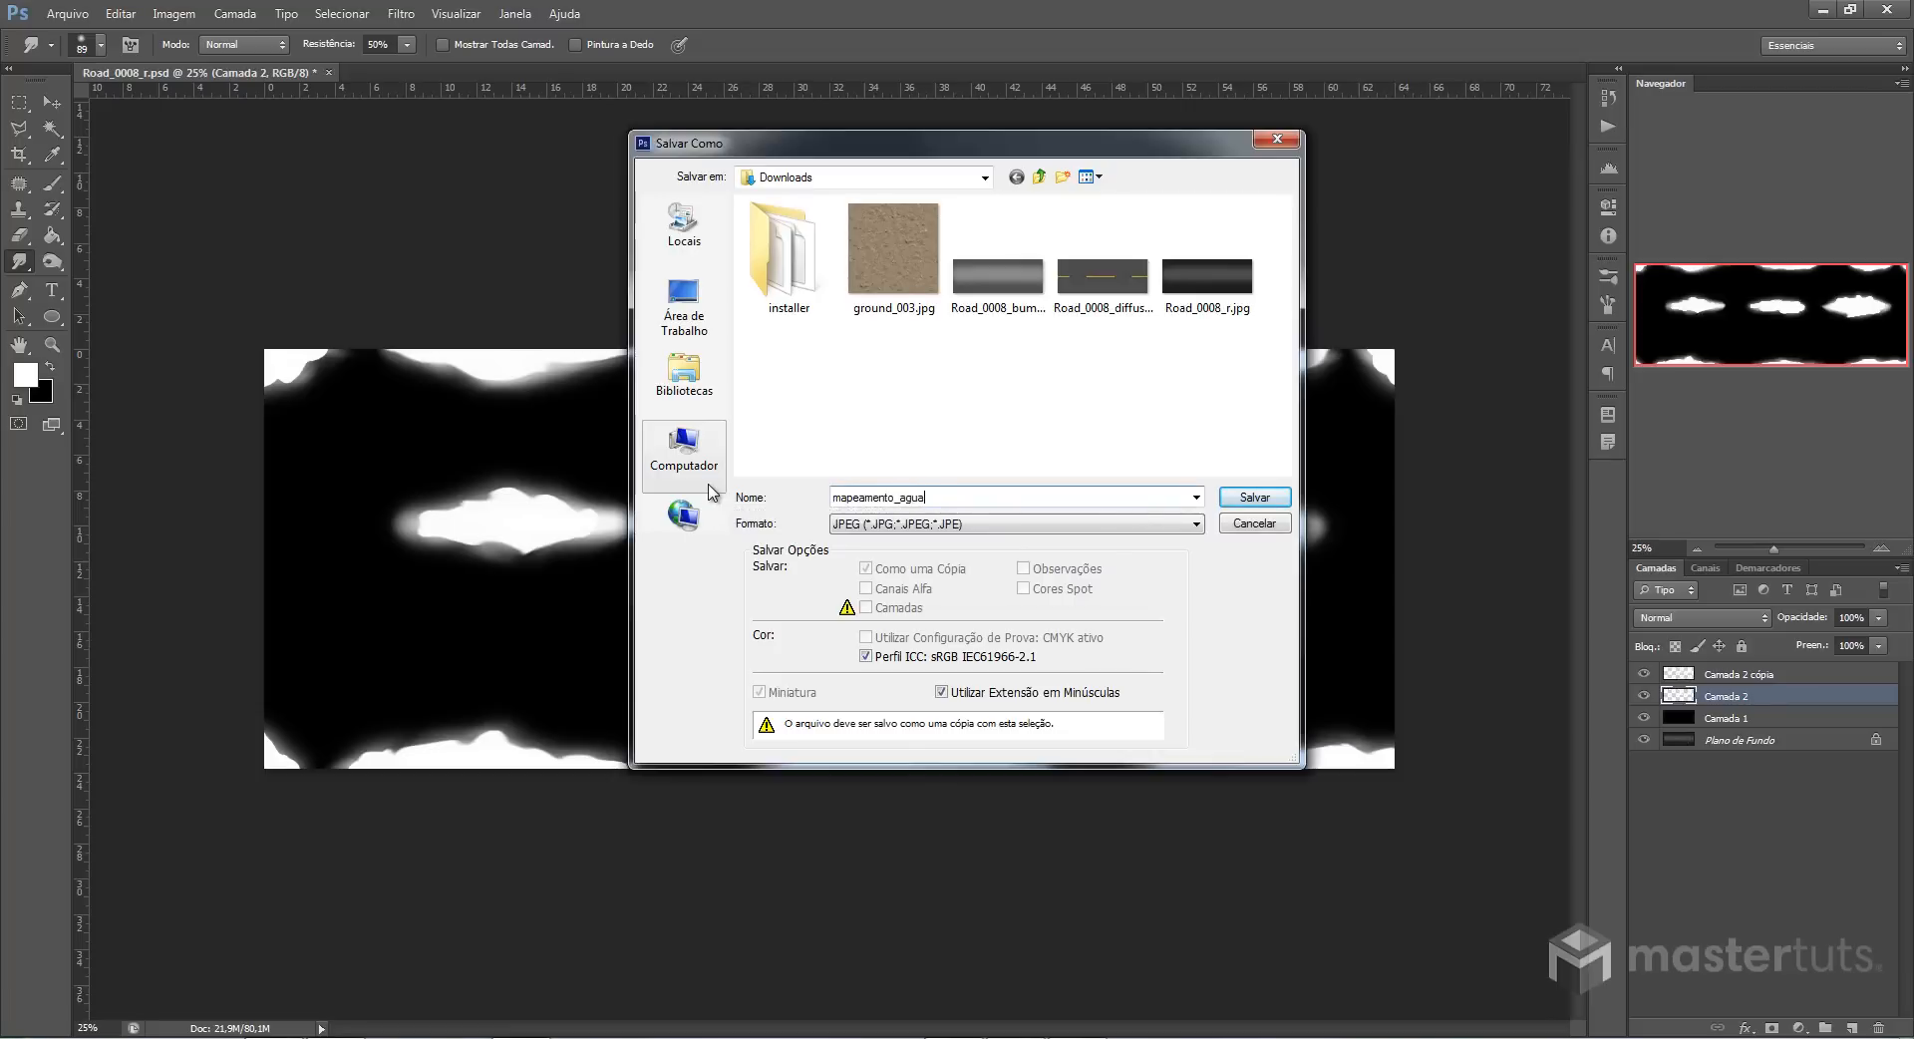
click(1254, 497)
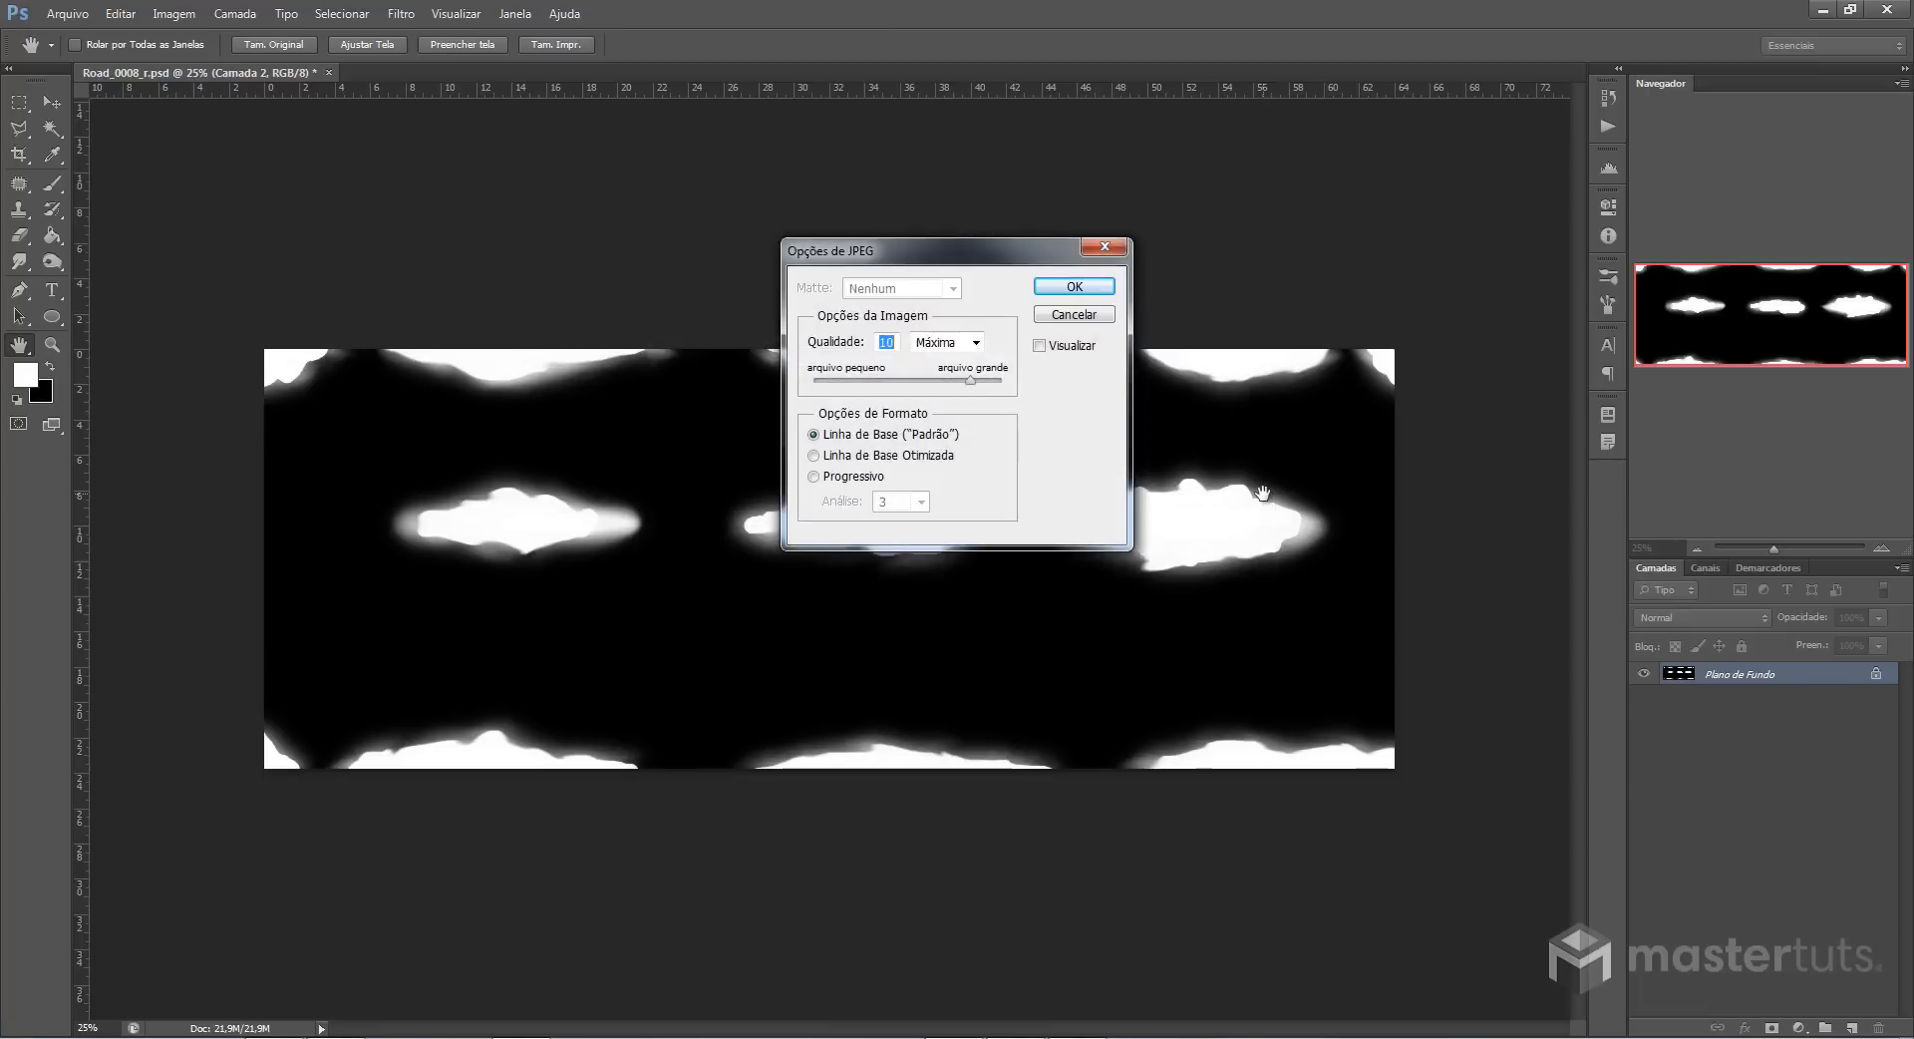
click(1061, 288)
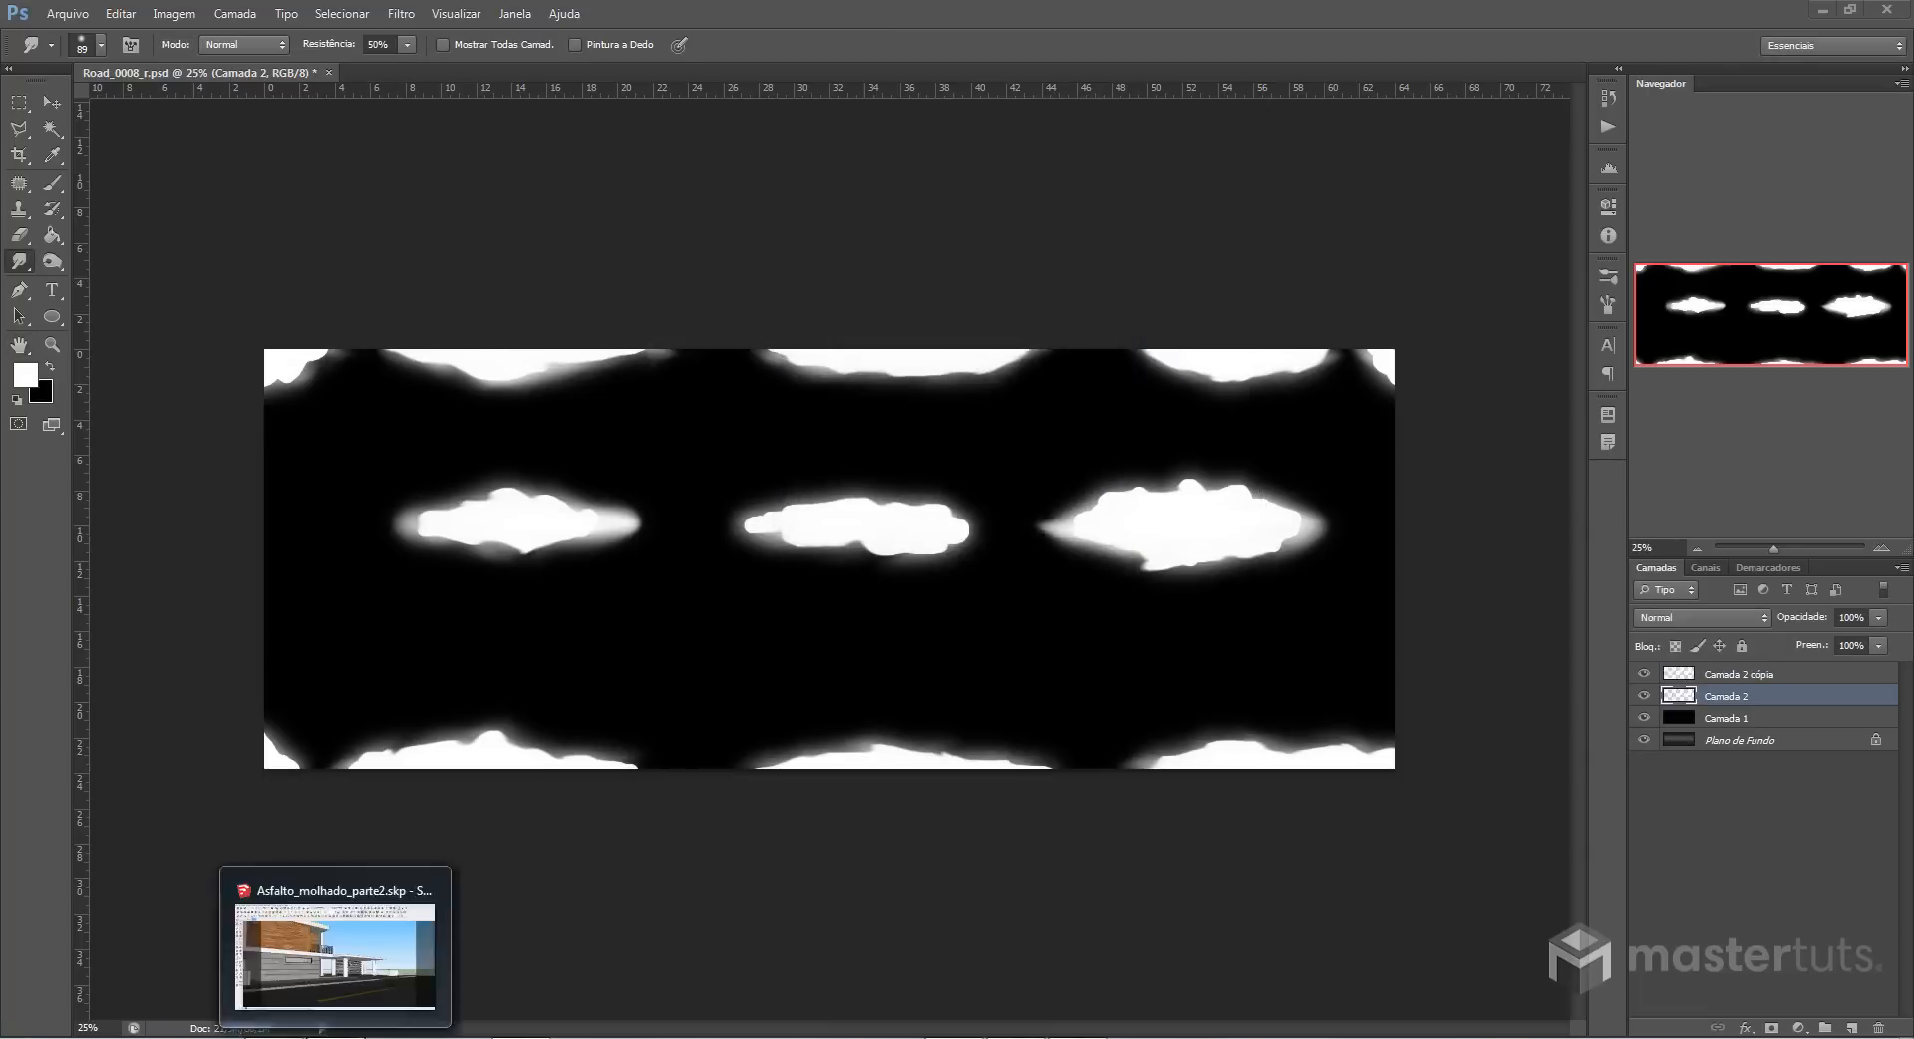
Switch to the SketchUp model Asfalto_molhado_parte2.skp and examine the asphalt road in front of the house from several angles
click(339, 945)
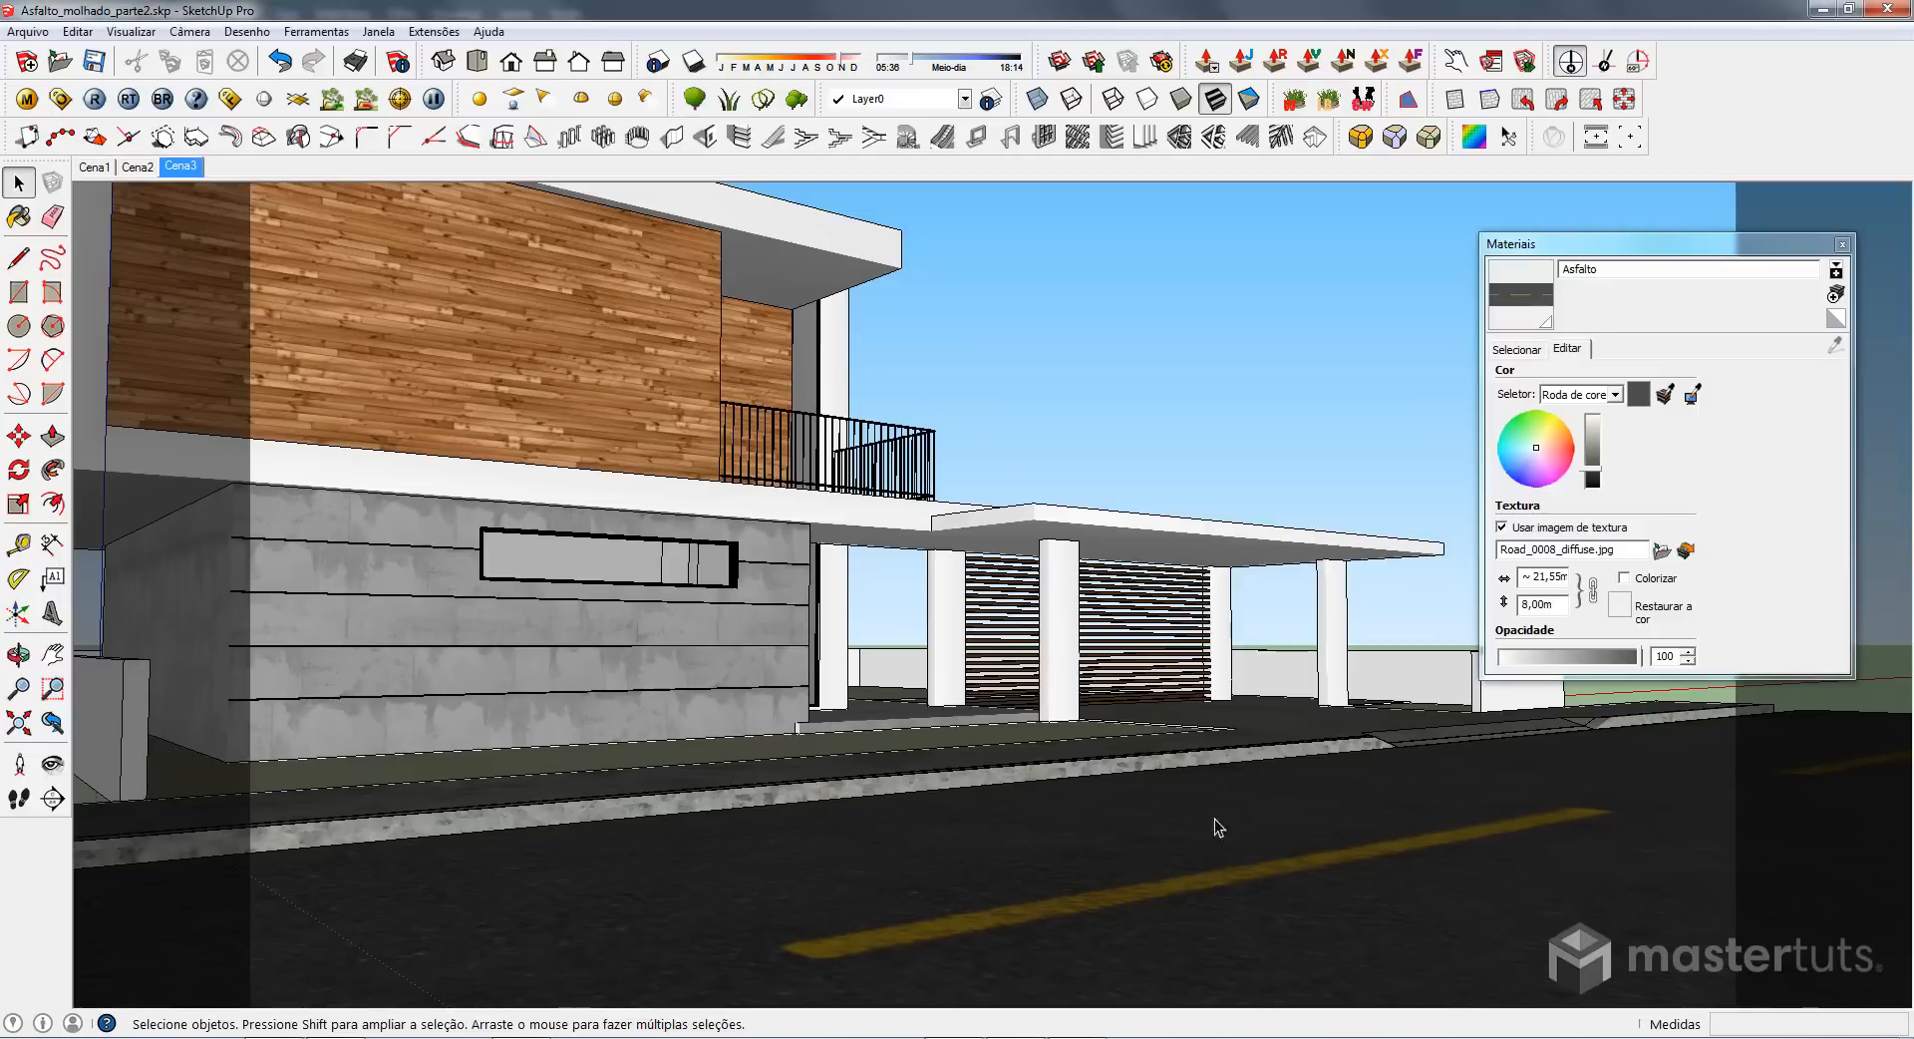
middle_drag(1218, 415, 1055, 541)
scroll(1057, 541, up, 2)
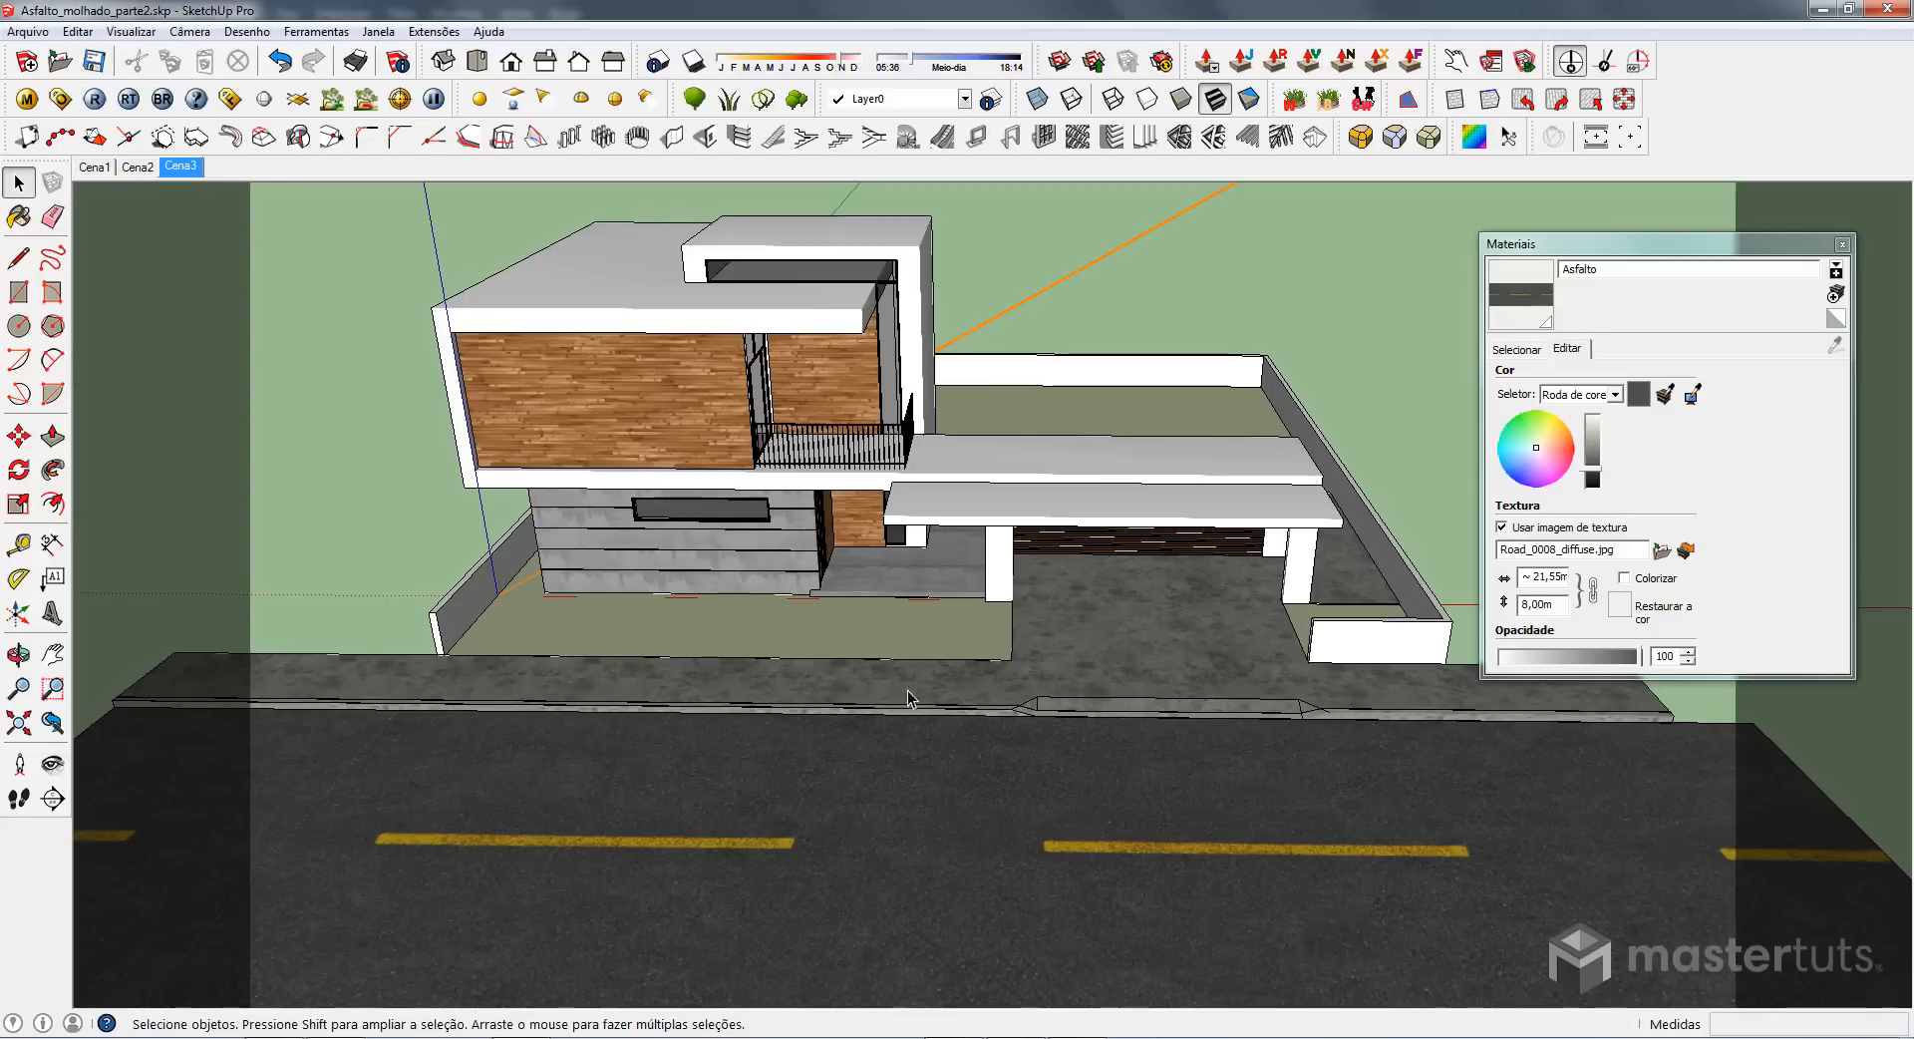
middle_drag(909, 698, 994, 777)
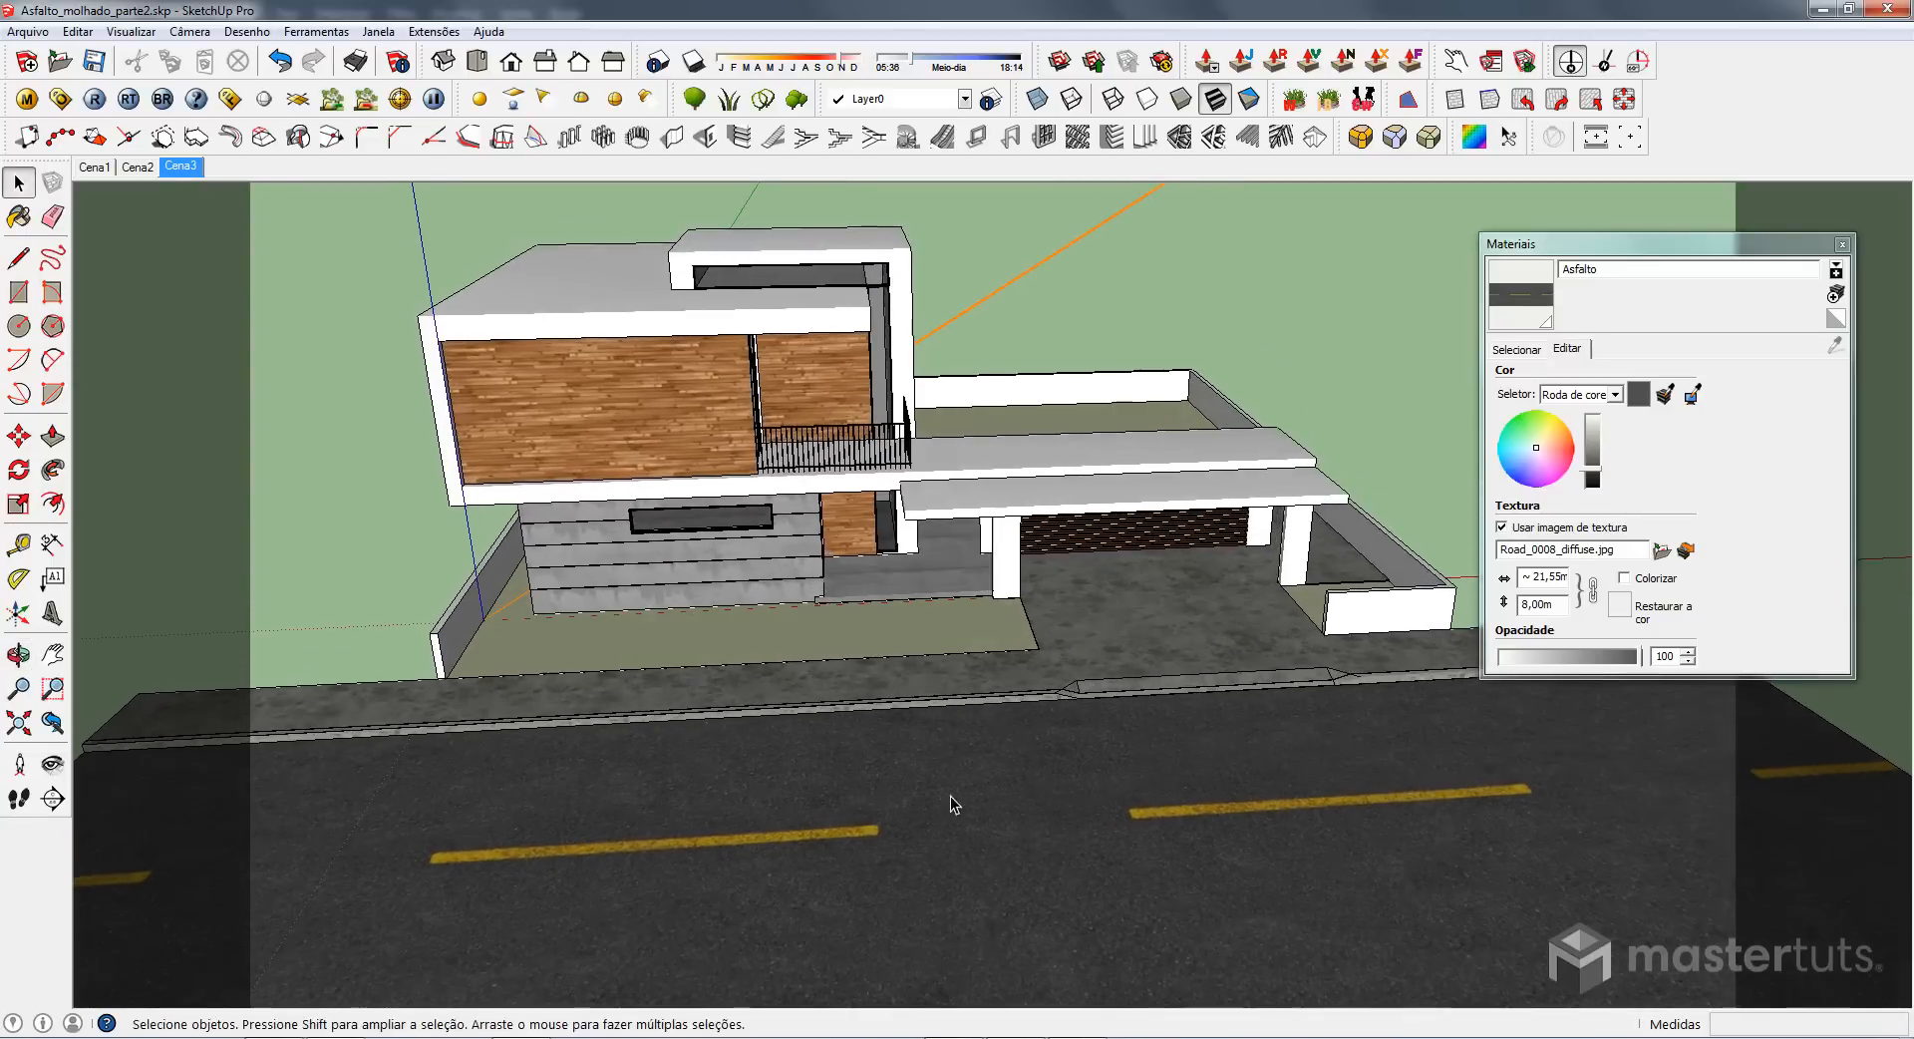
middle_drag(1036, 781, 874, 738)
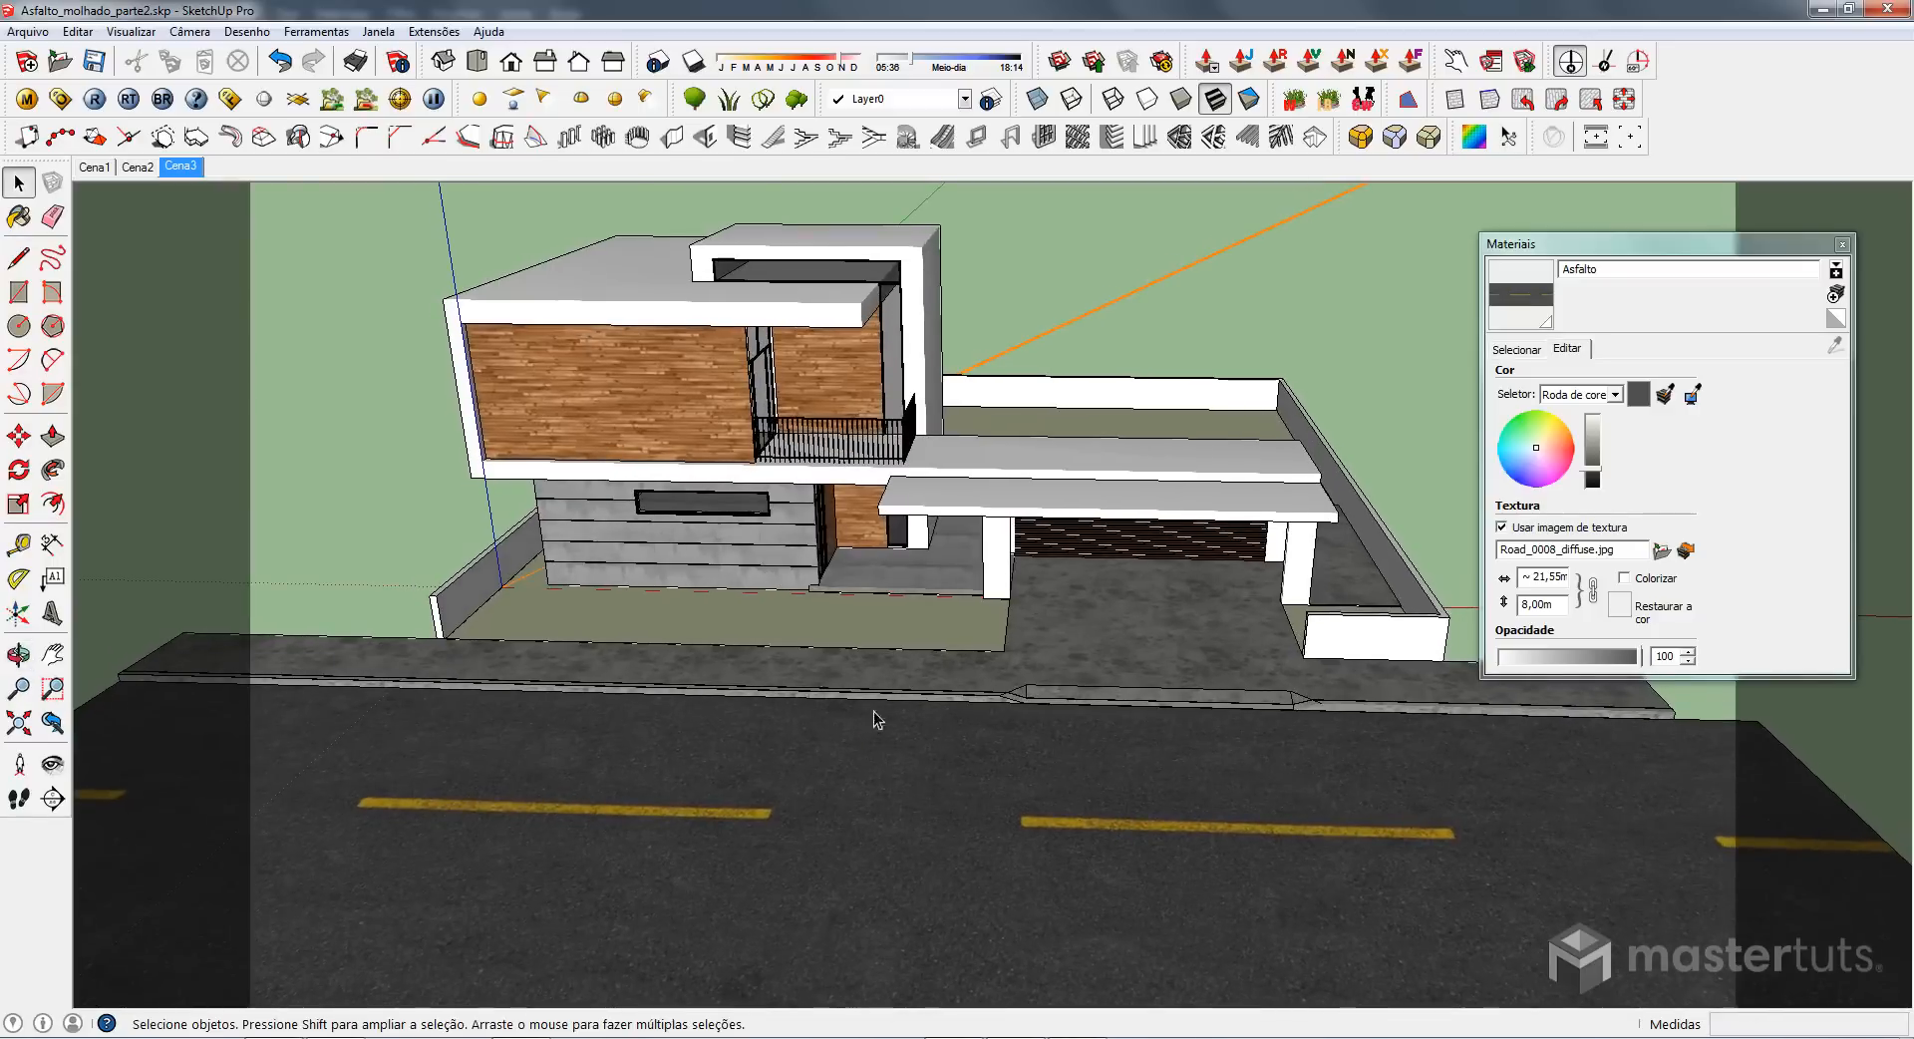
mouse_move(977, 778)
middle_down()
mouse_move(953, 727)
mouse_move(922, 723)
mouse_move(1051, 711)
mouse_move(979, 720)
mouse_move(988, 762)
middle_up()
scroll(840, 732, up, 1)
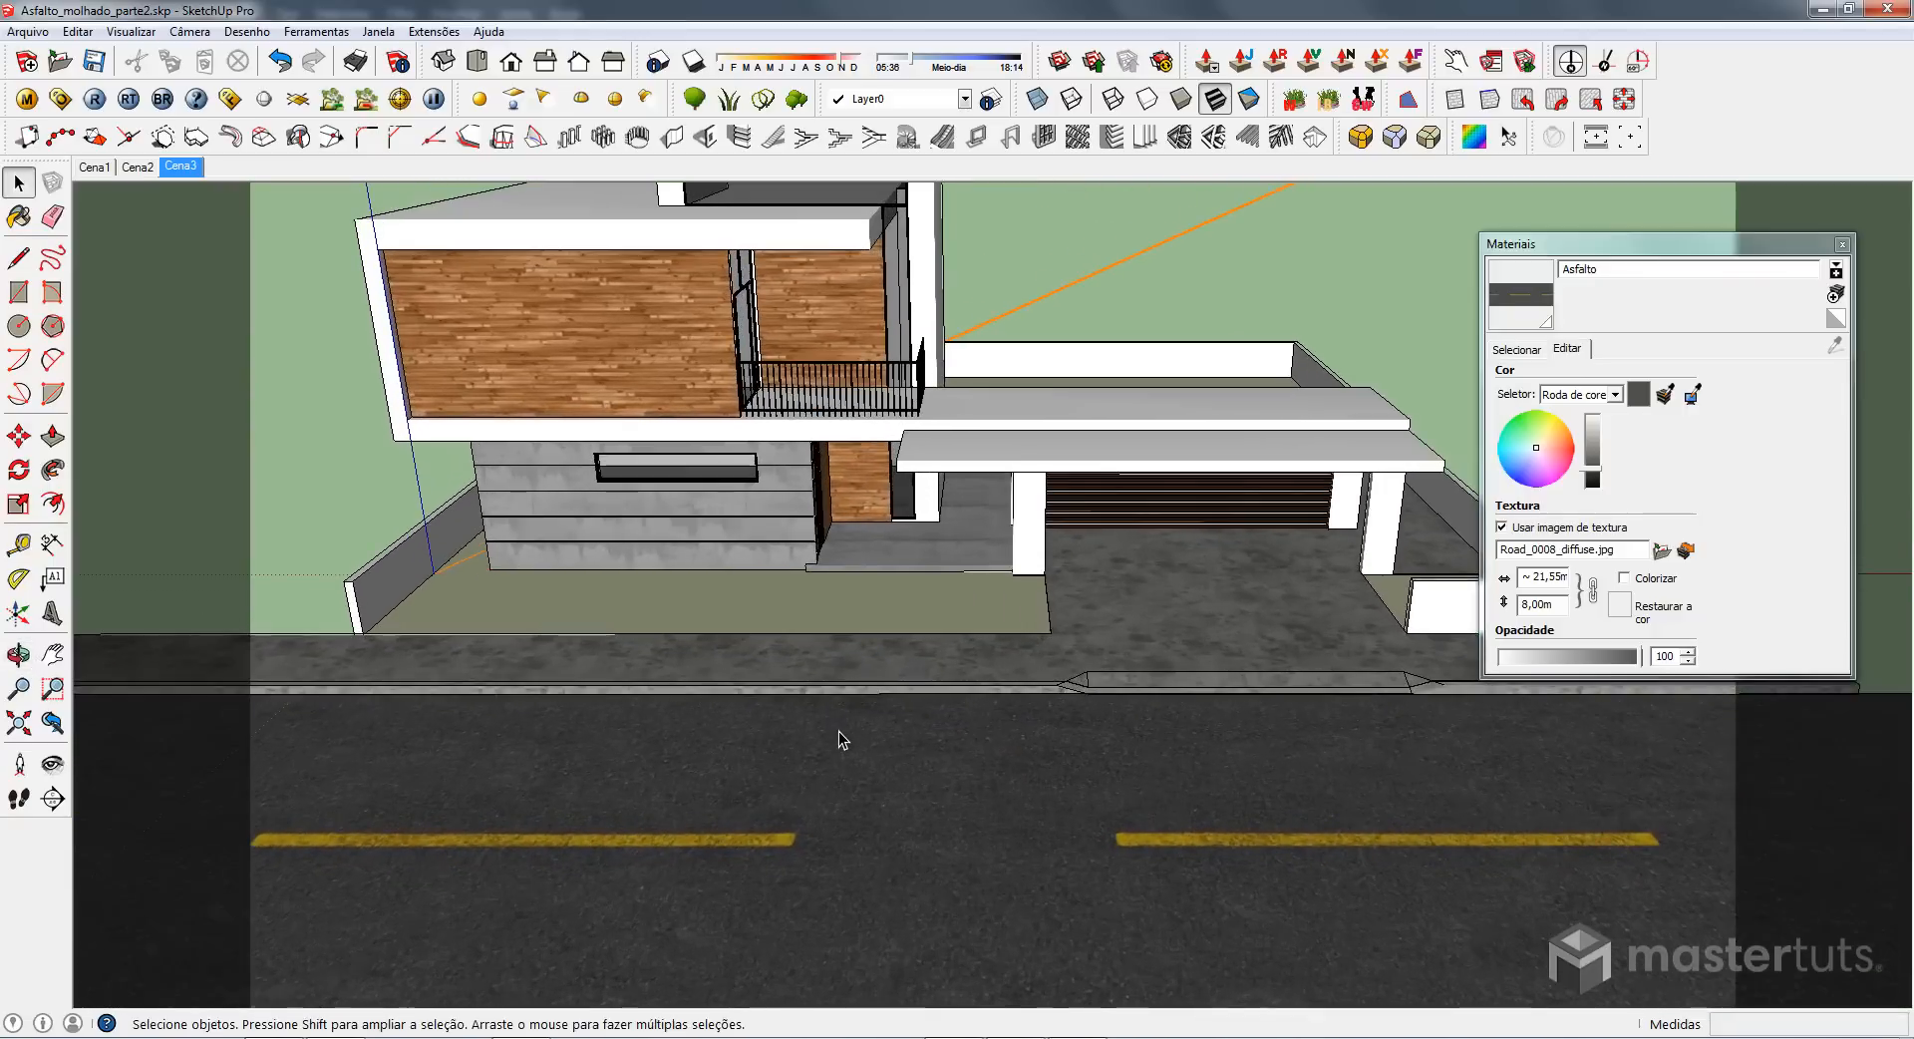
scroll(840, 732, down, 1)
middle_drag(839, 732, 923, 791)
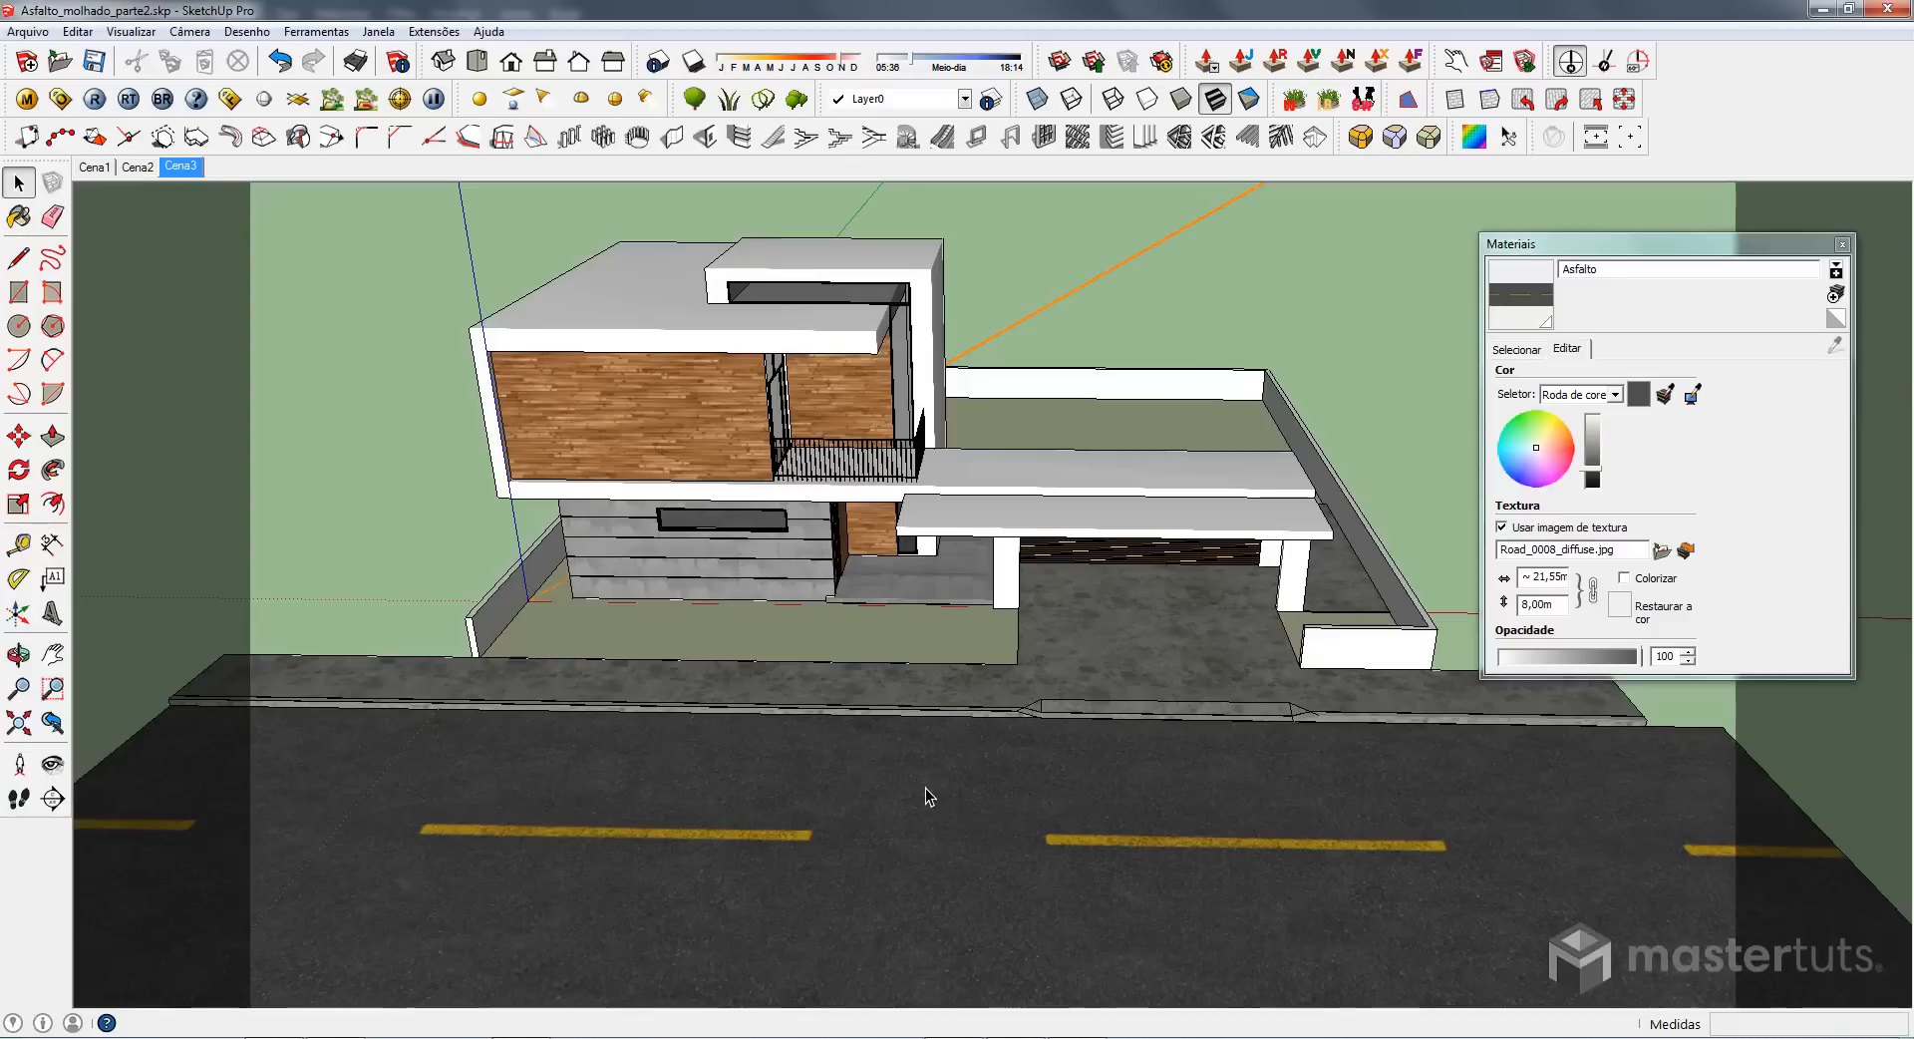
Replace the bitmap in the Asfalto material's V-Ray diffuse color map with mapeamento_agua.jpg and close the material editor
click(27, 99)
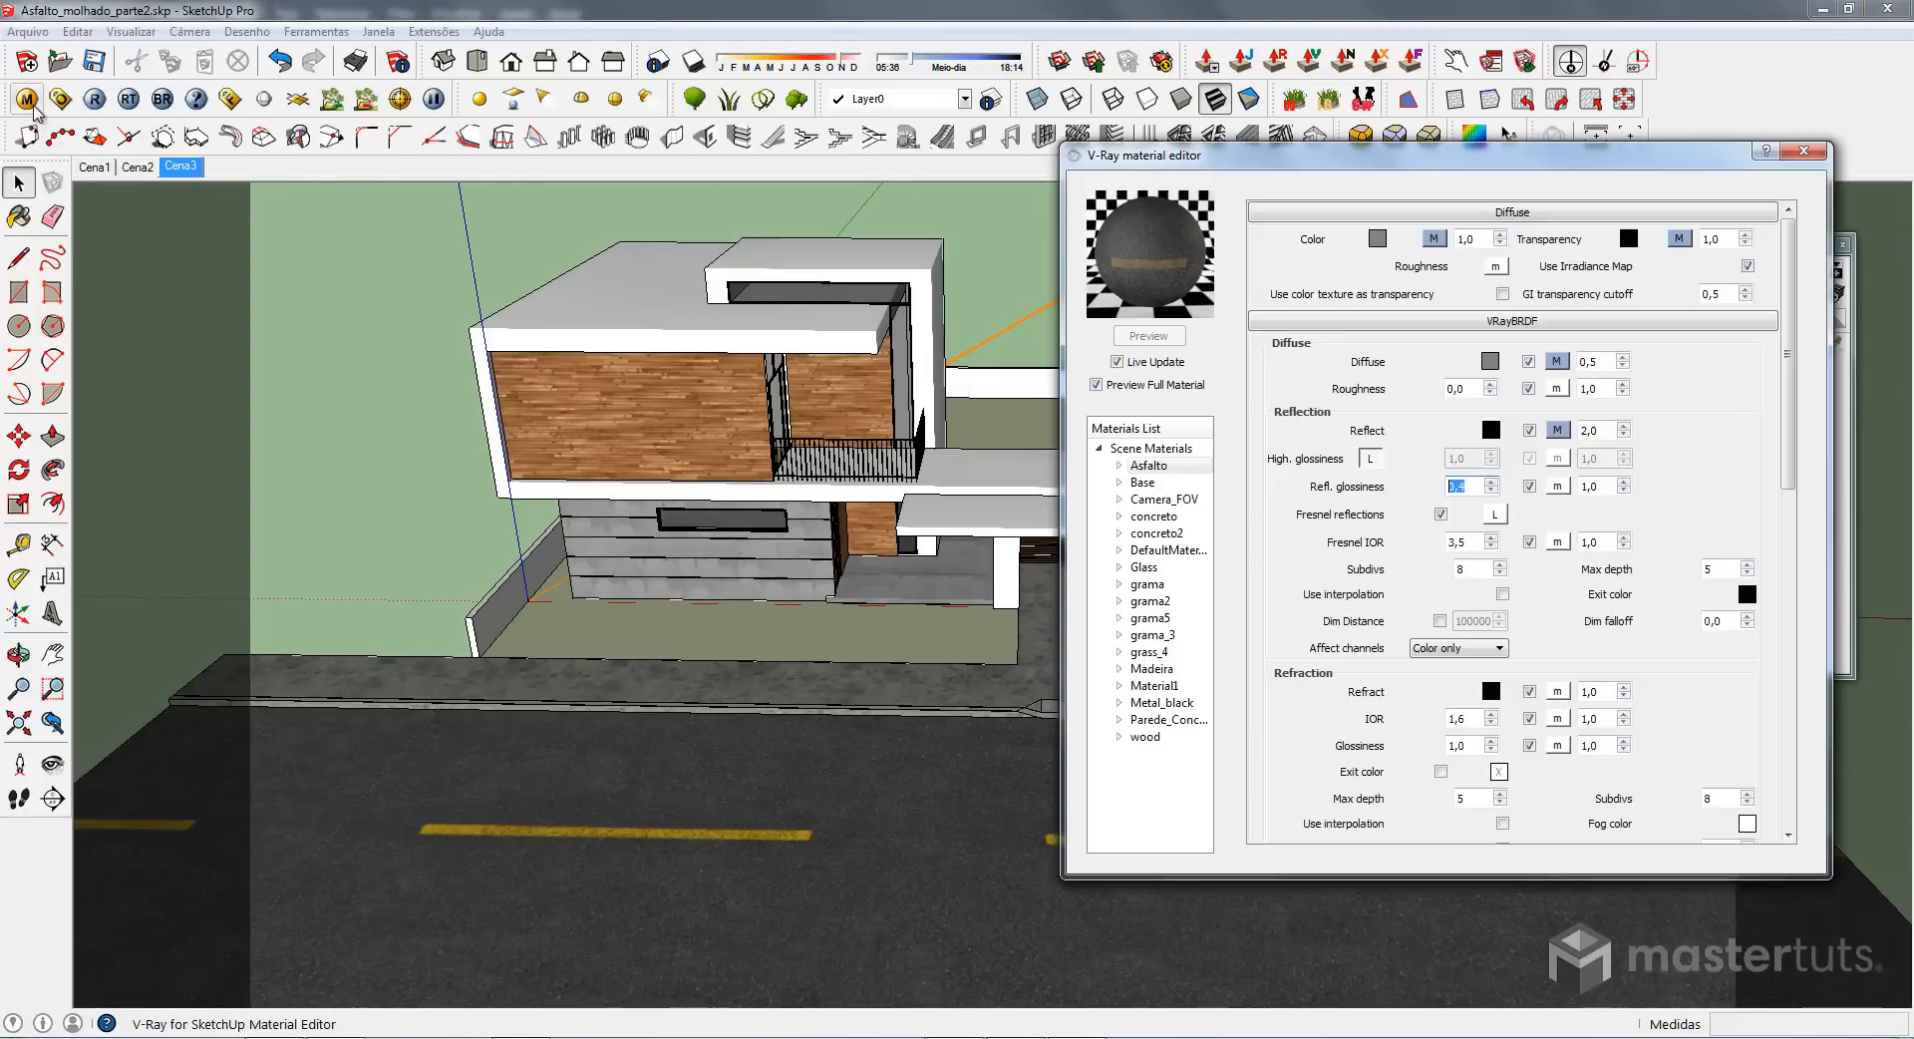
drag(1187, 171, 584, 198)
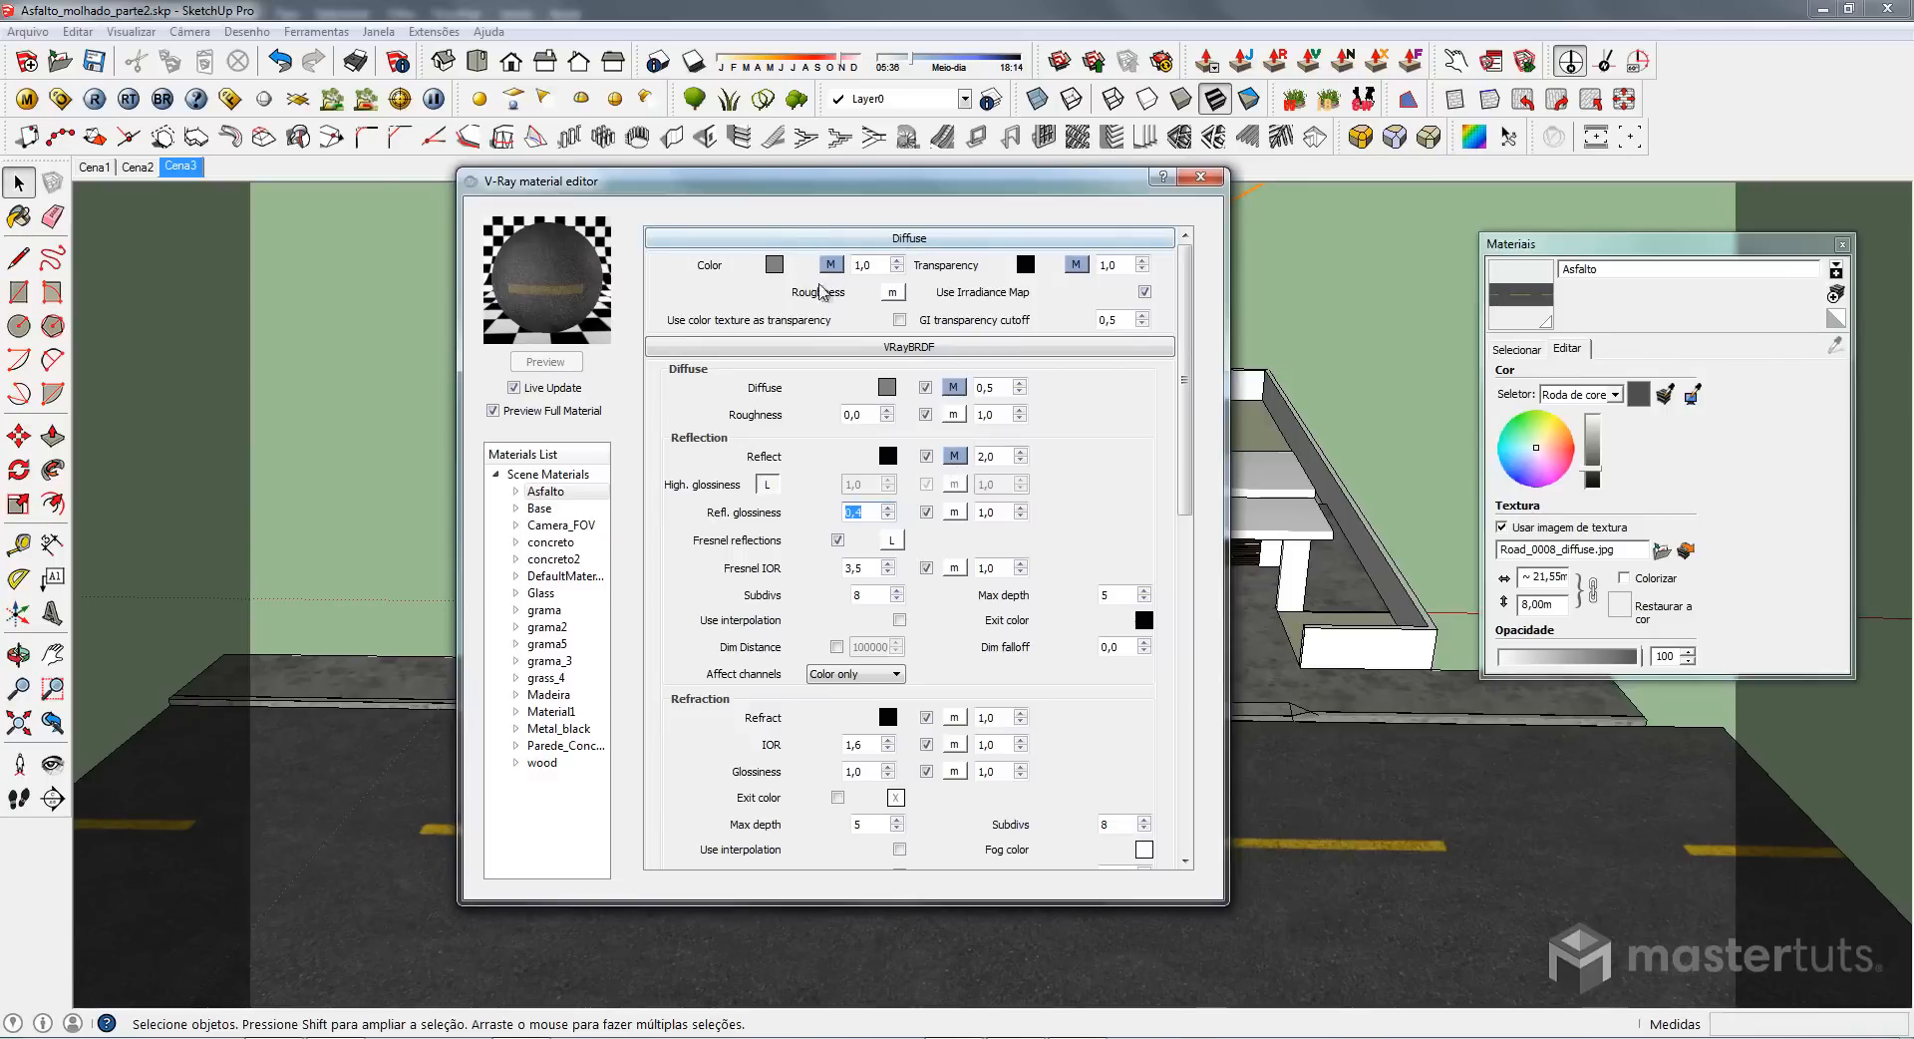
click(830, 265)
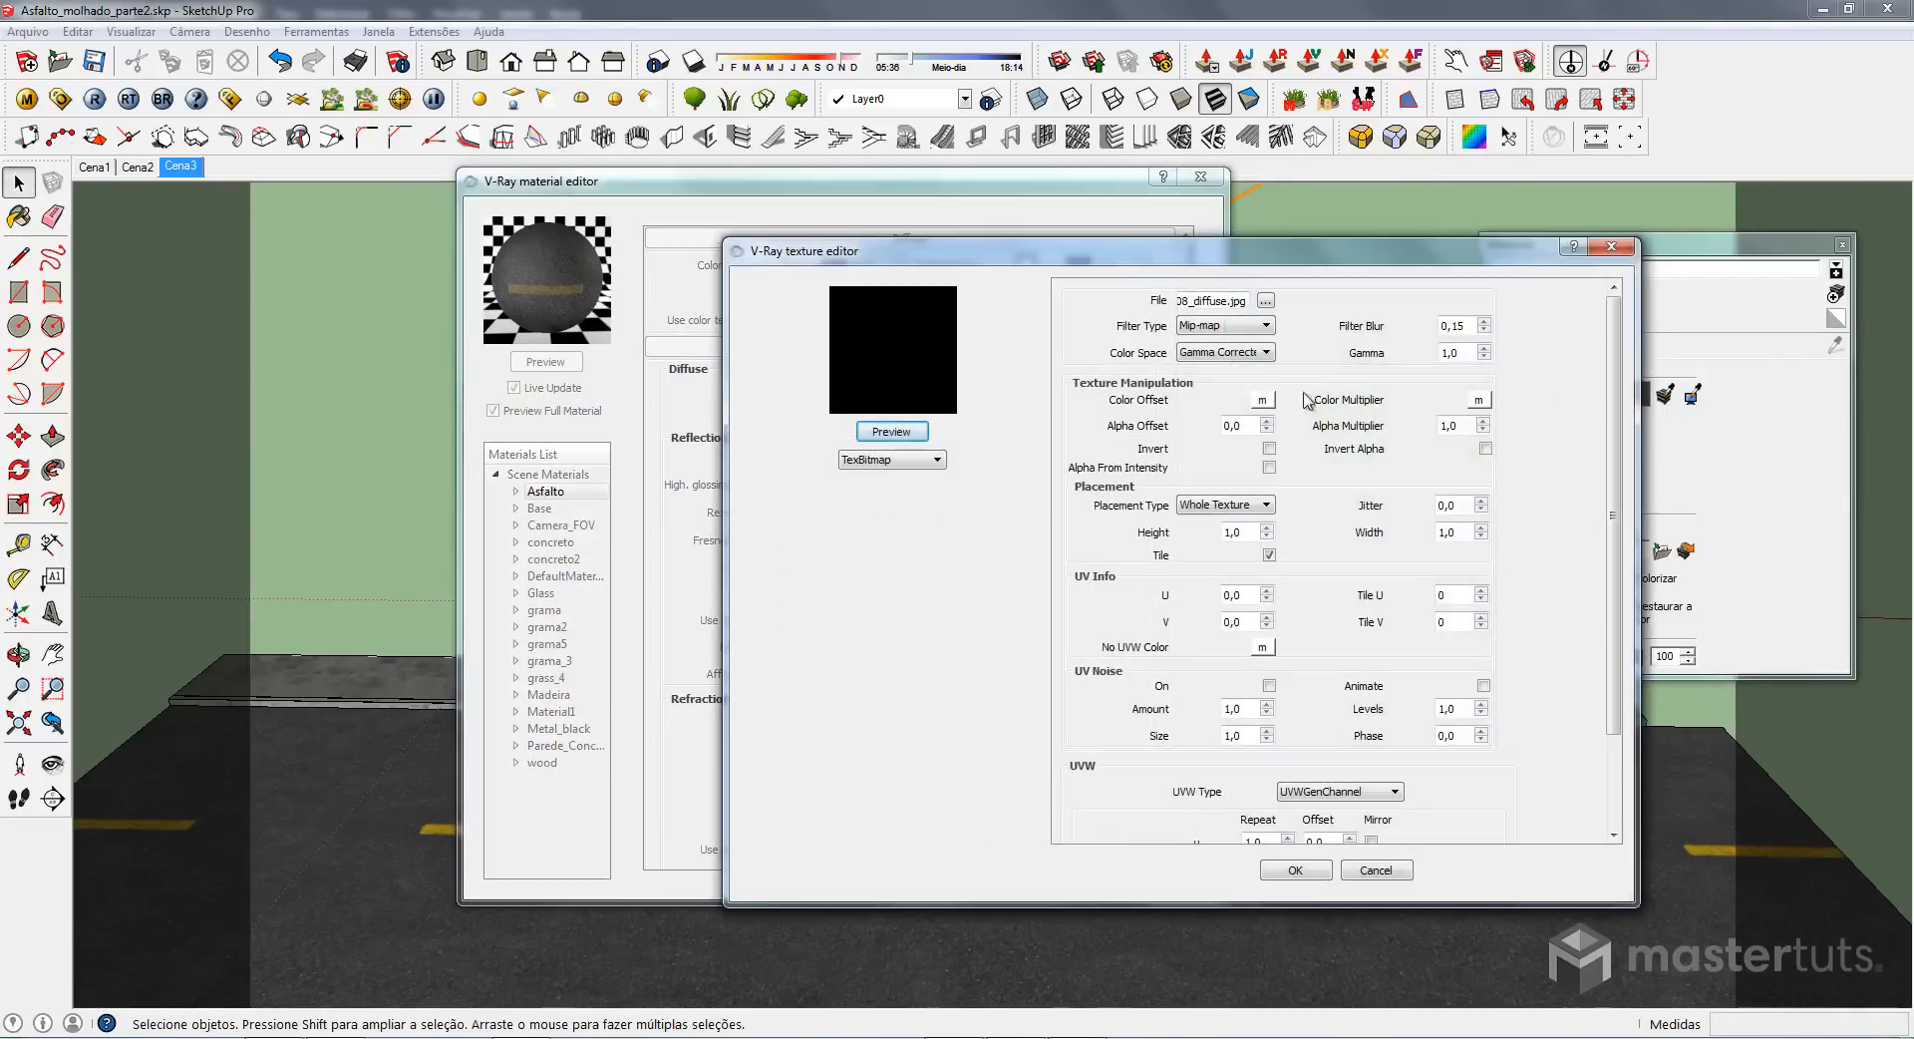
click(1265, 300)
click(1296, 489)
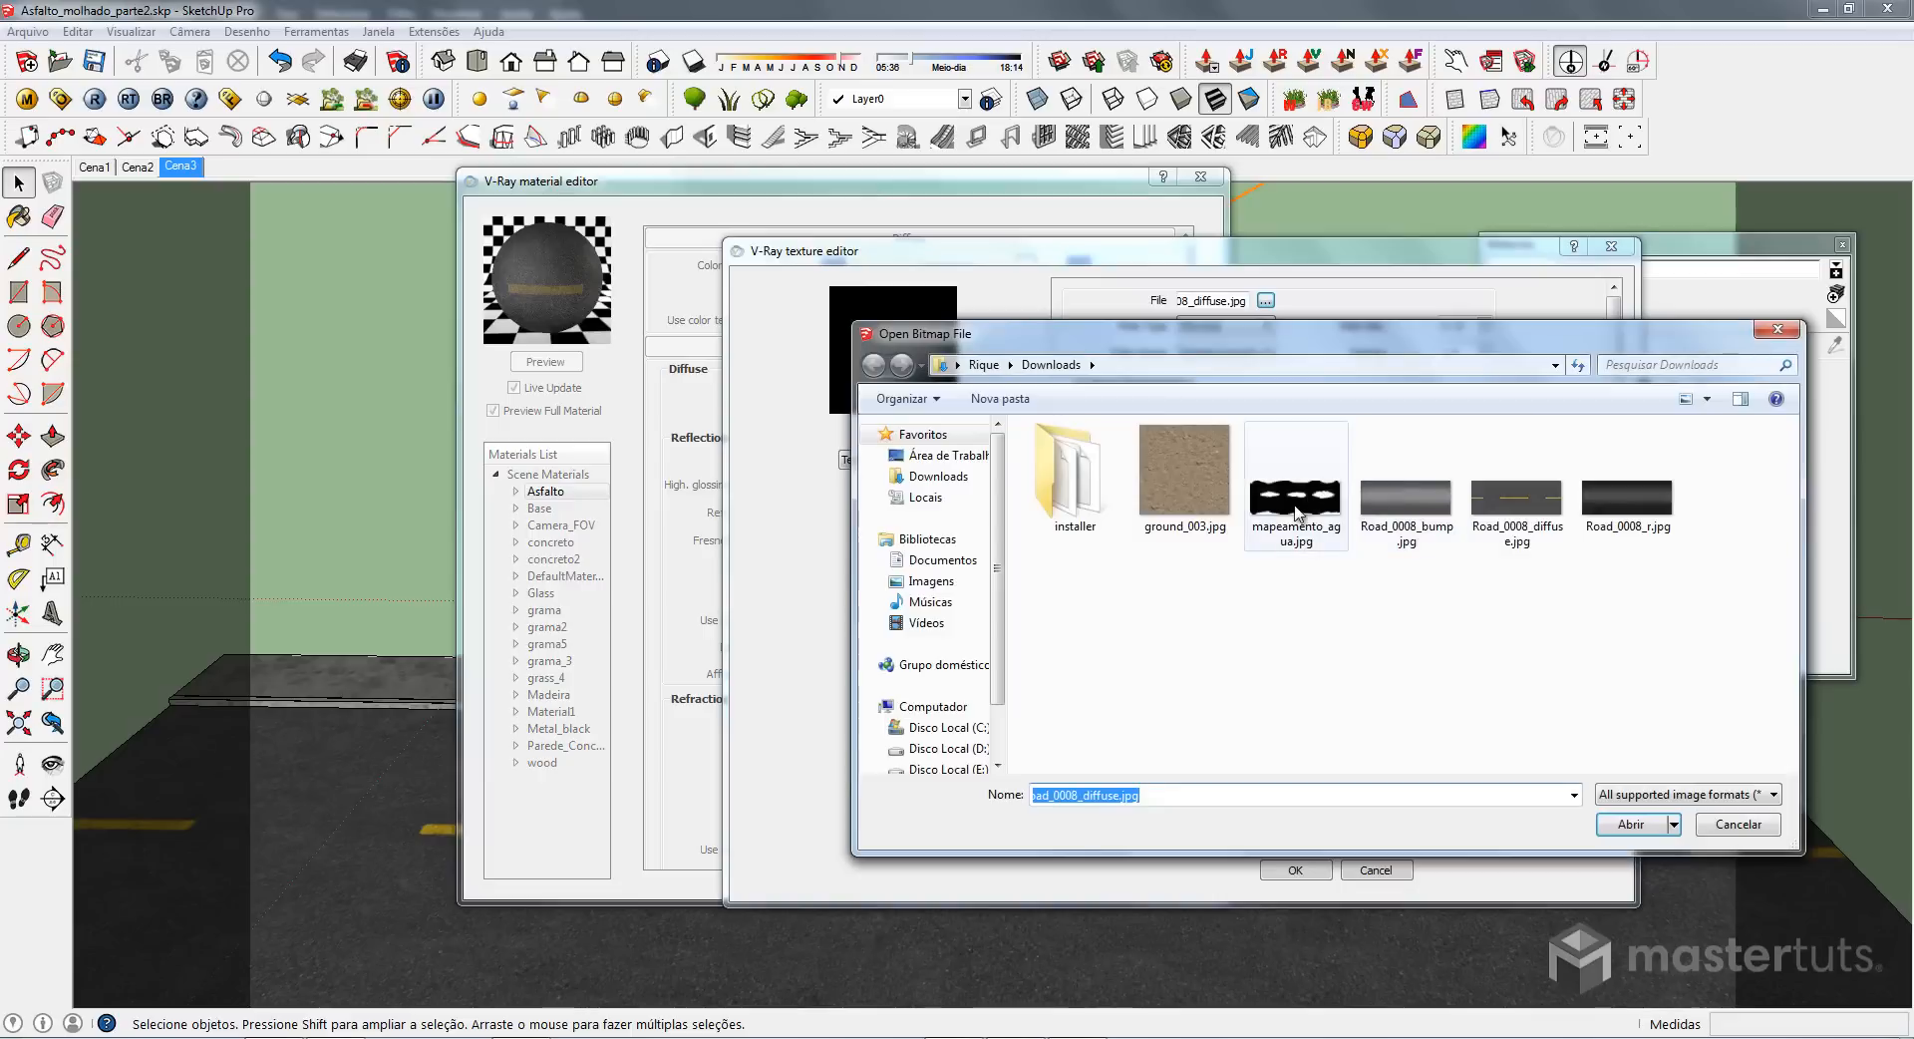
click(1625, 819)
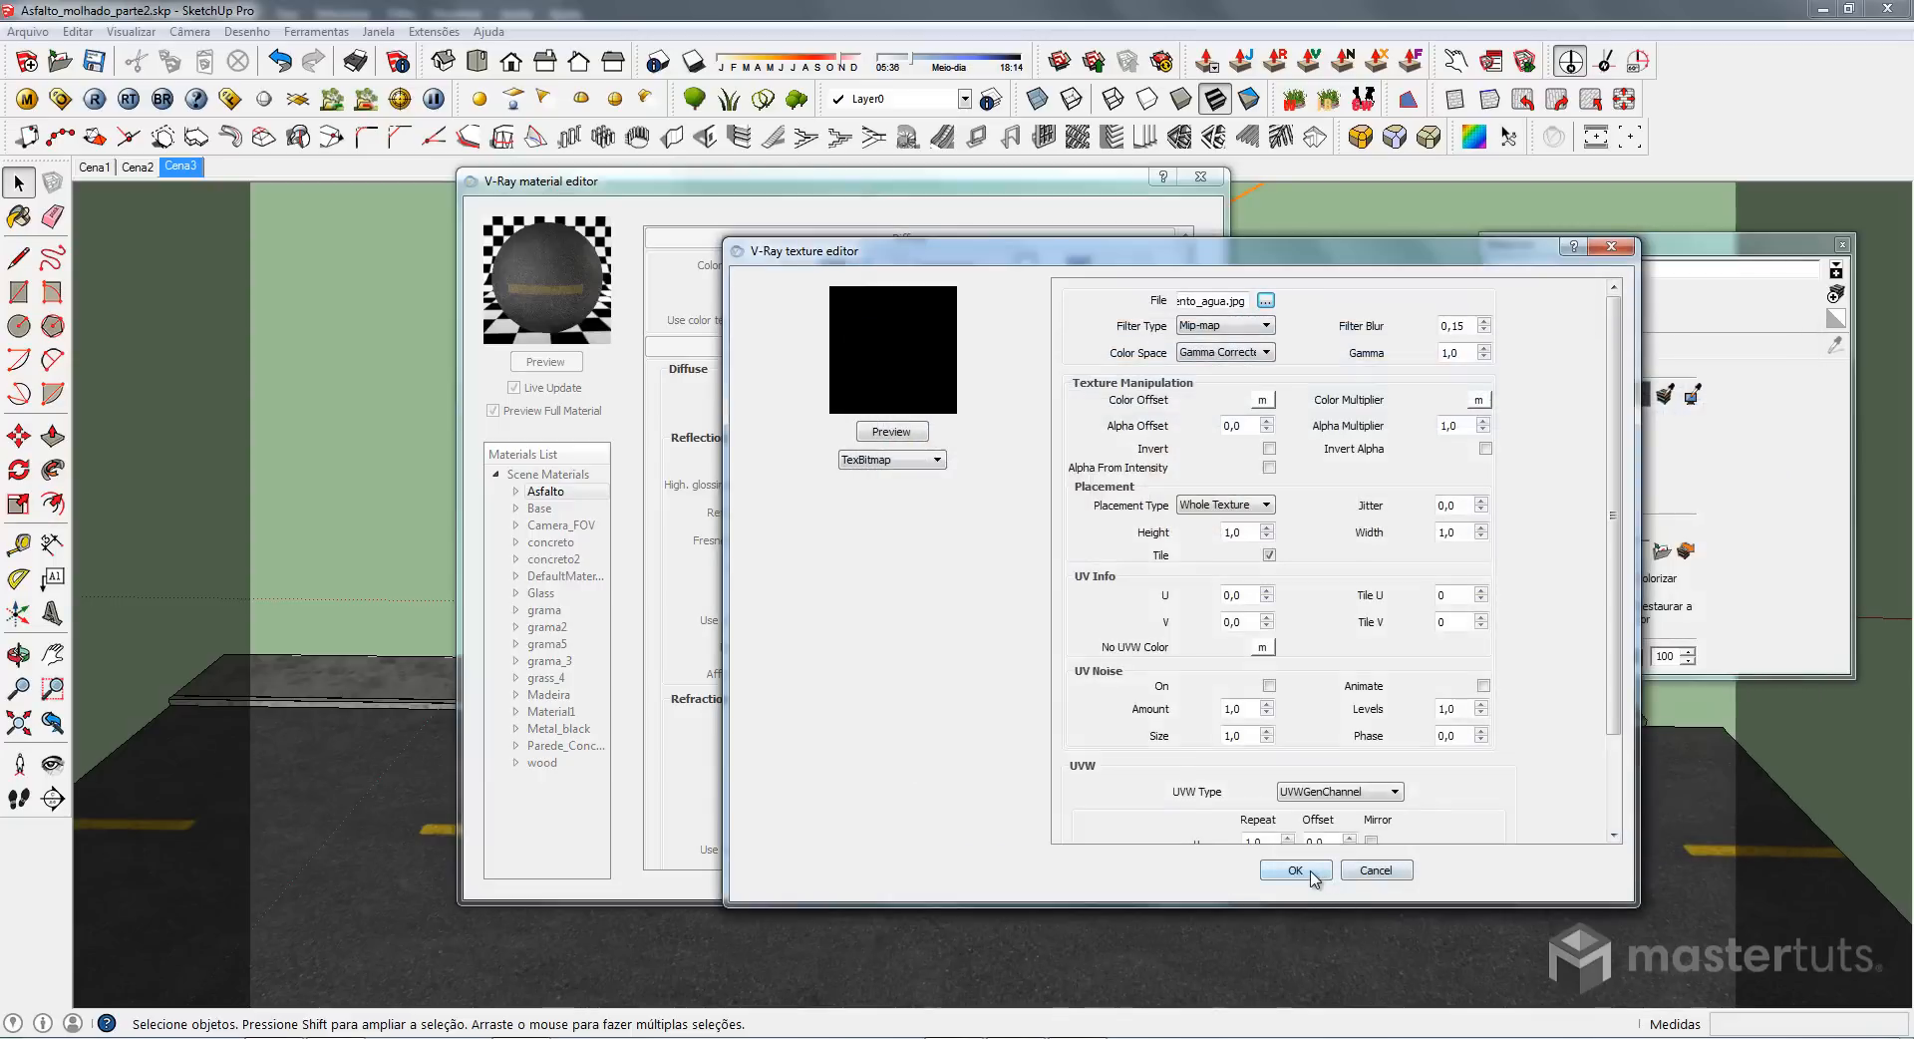
click(1298, 869)
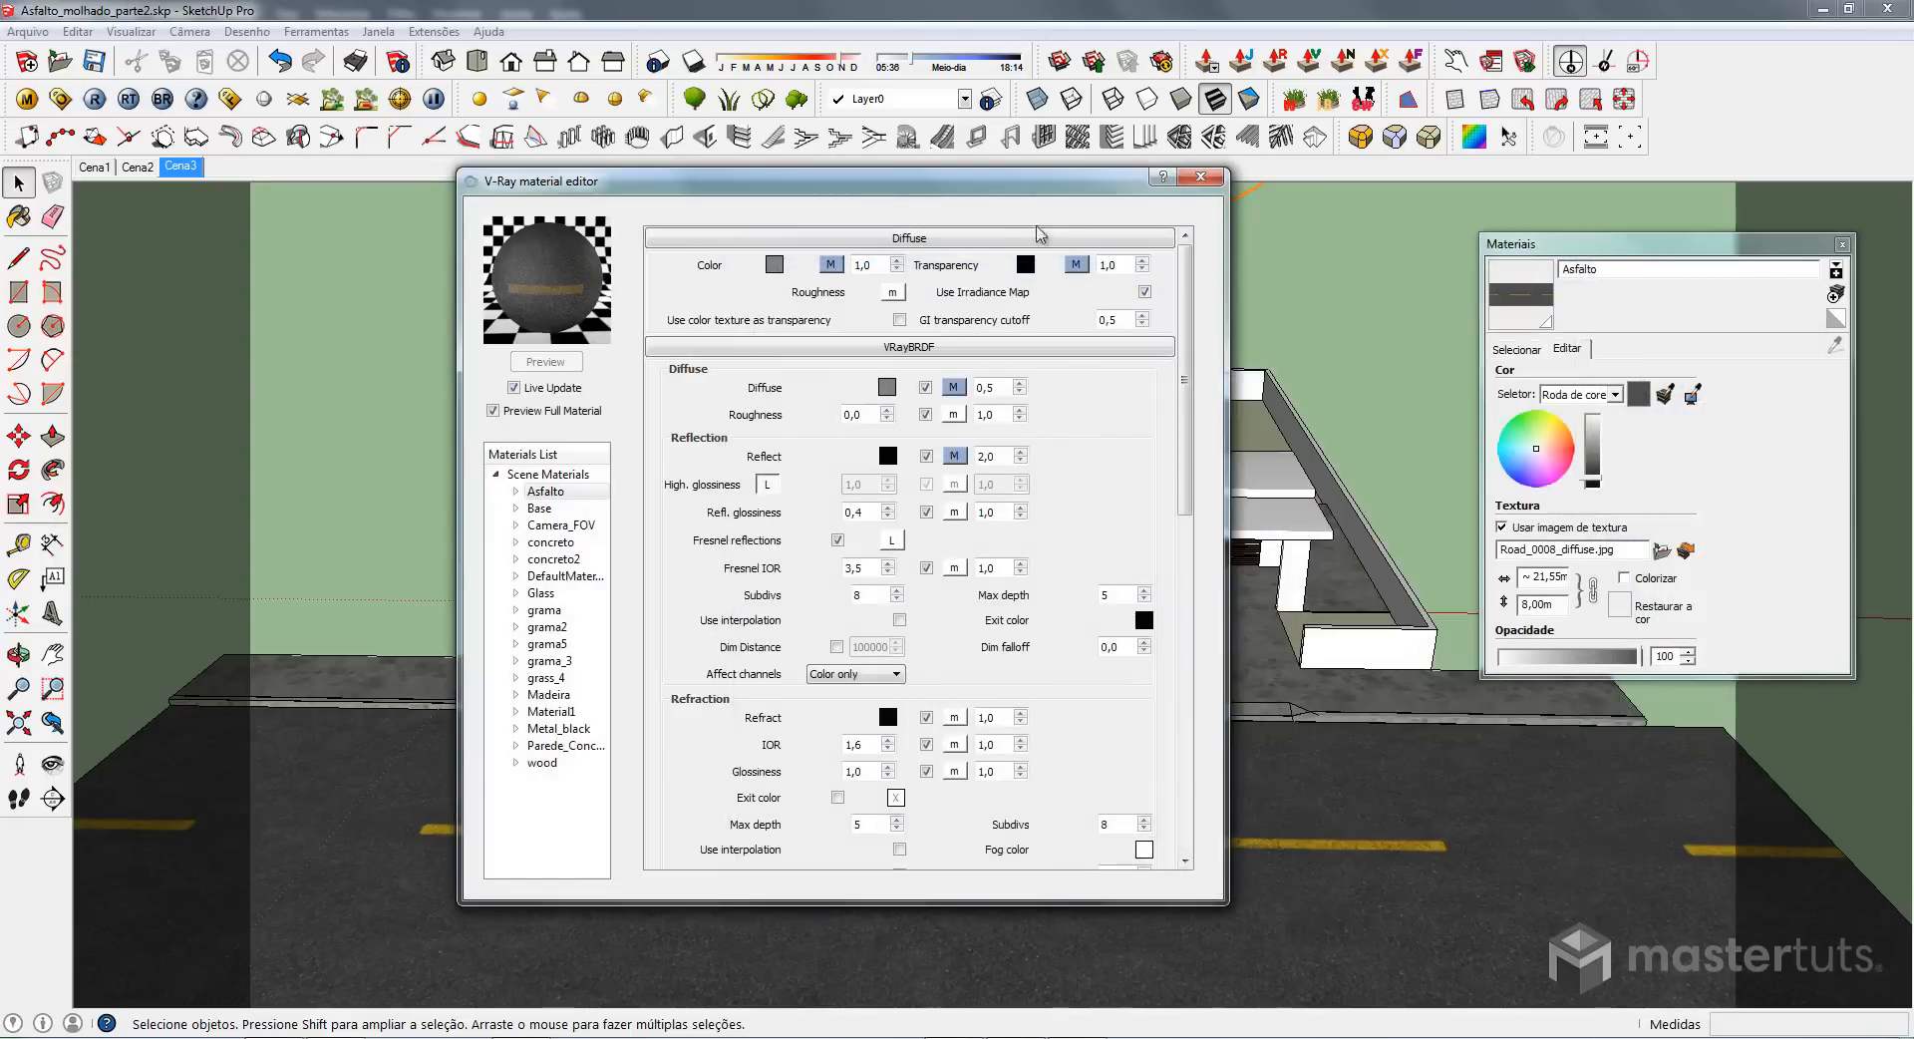
drag(1012, 192, 1728, 859)
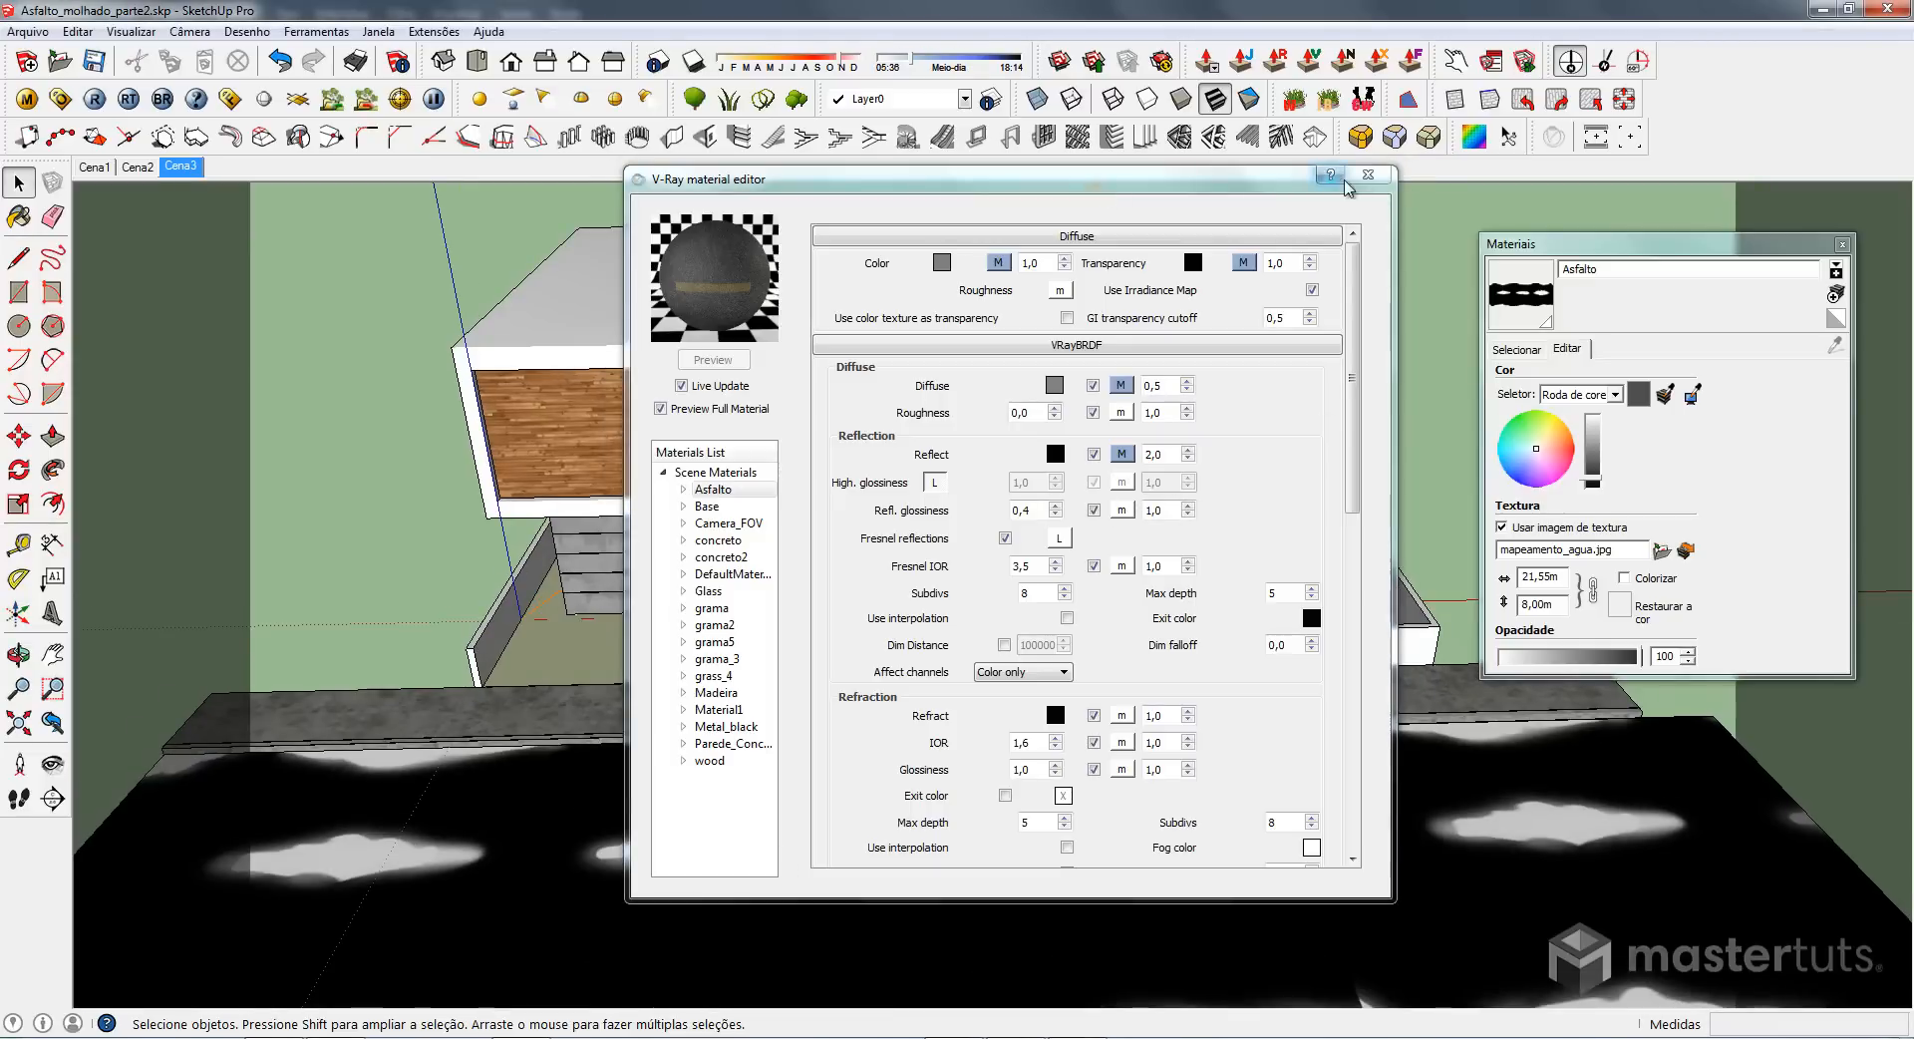
click(1382, 182)
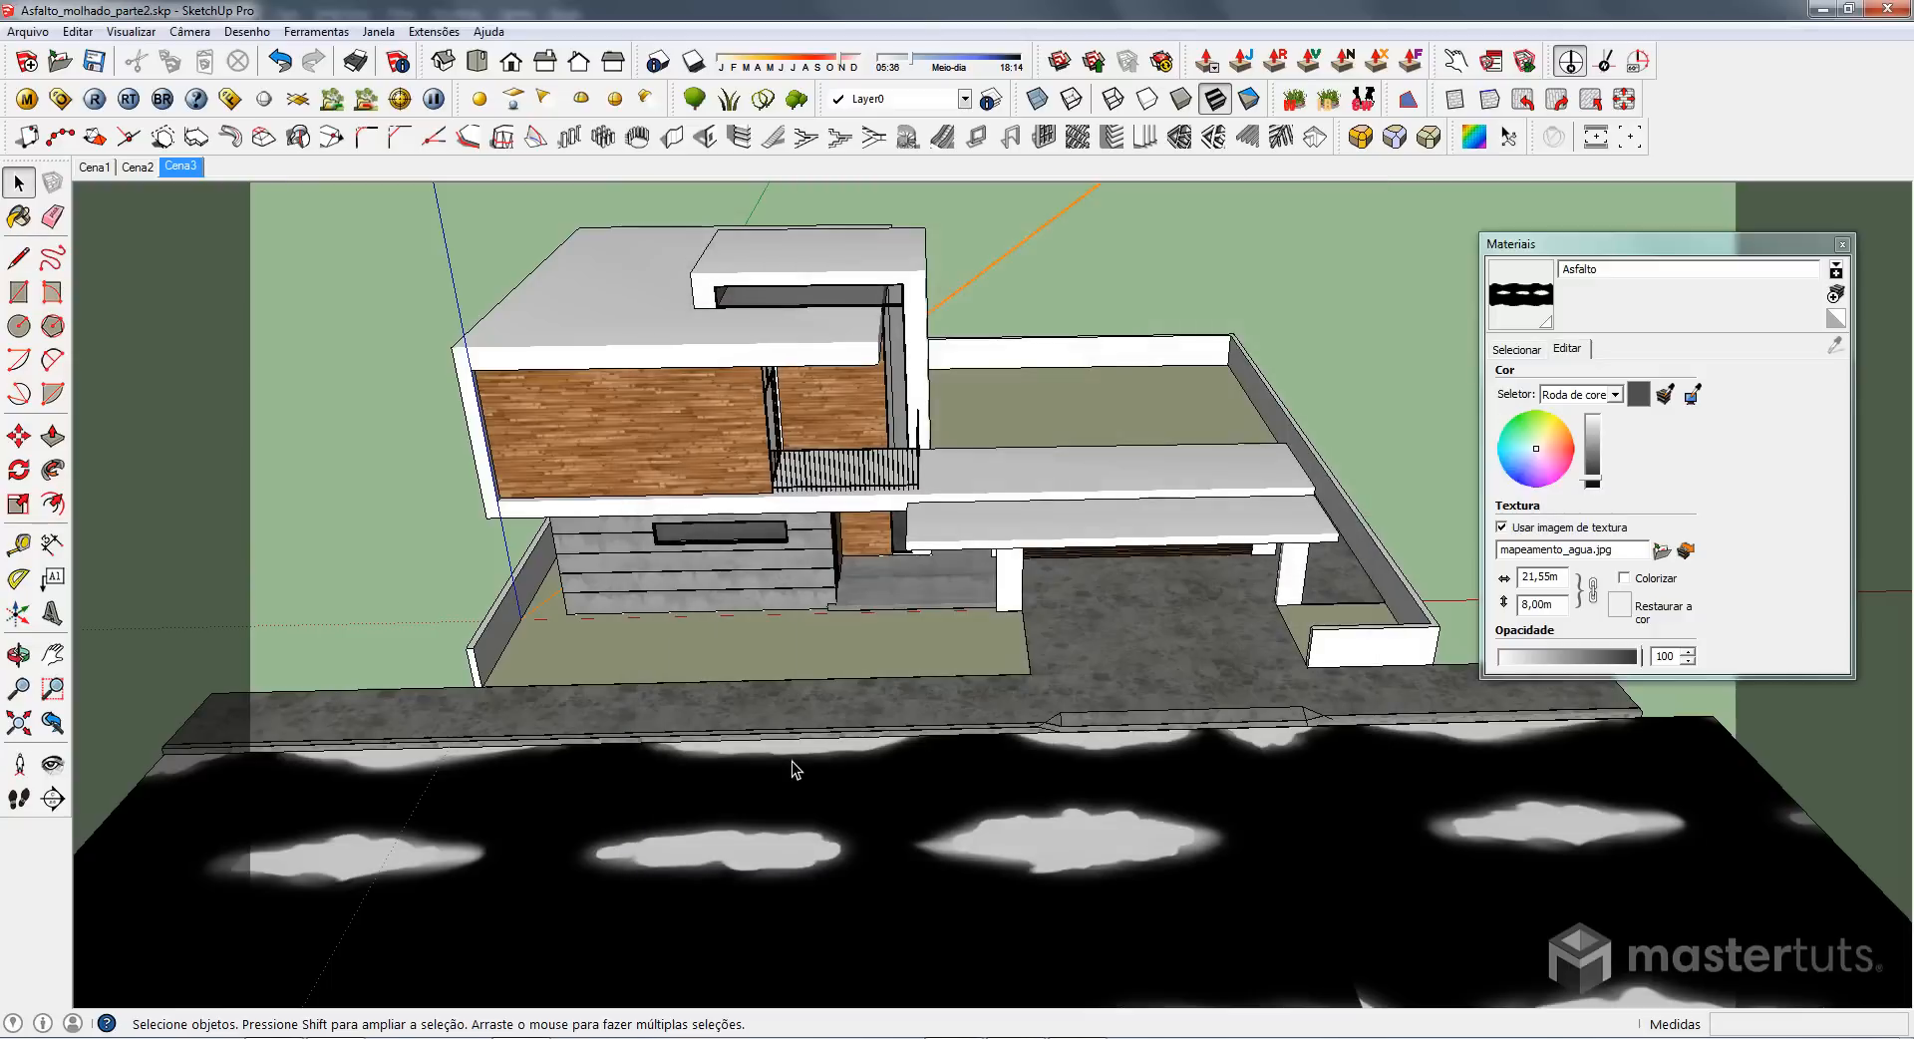
Examine how the white patches of the water map fall across the road and along the curb from different angles and distances
middle_drag(1125, 802, 995, 646)
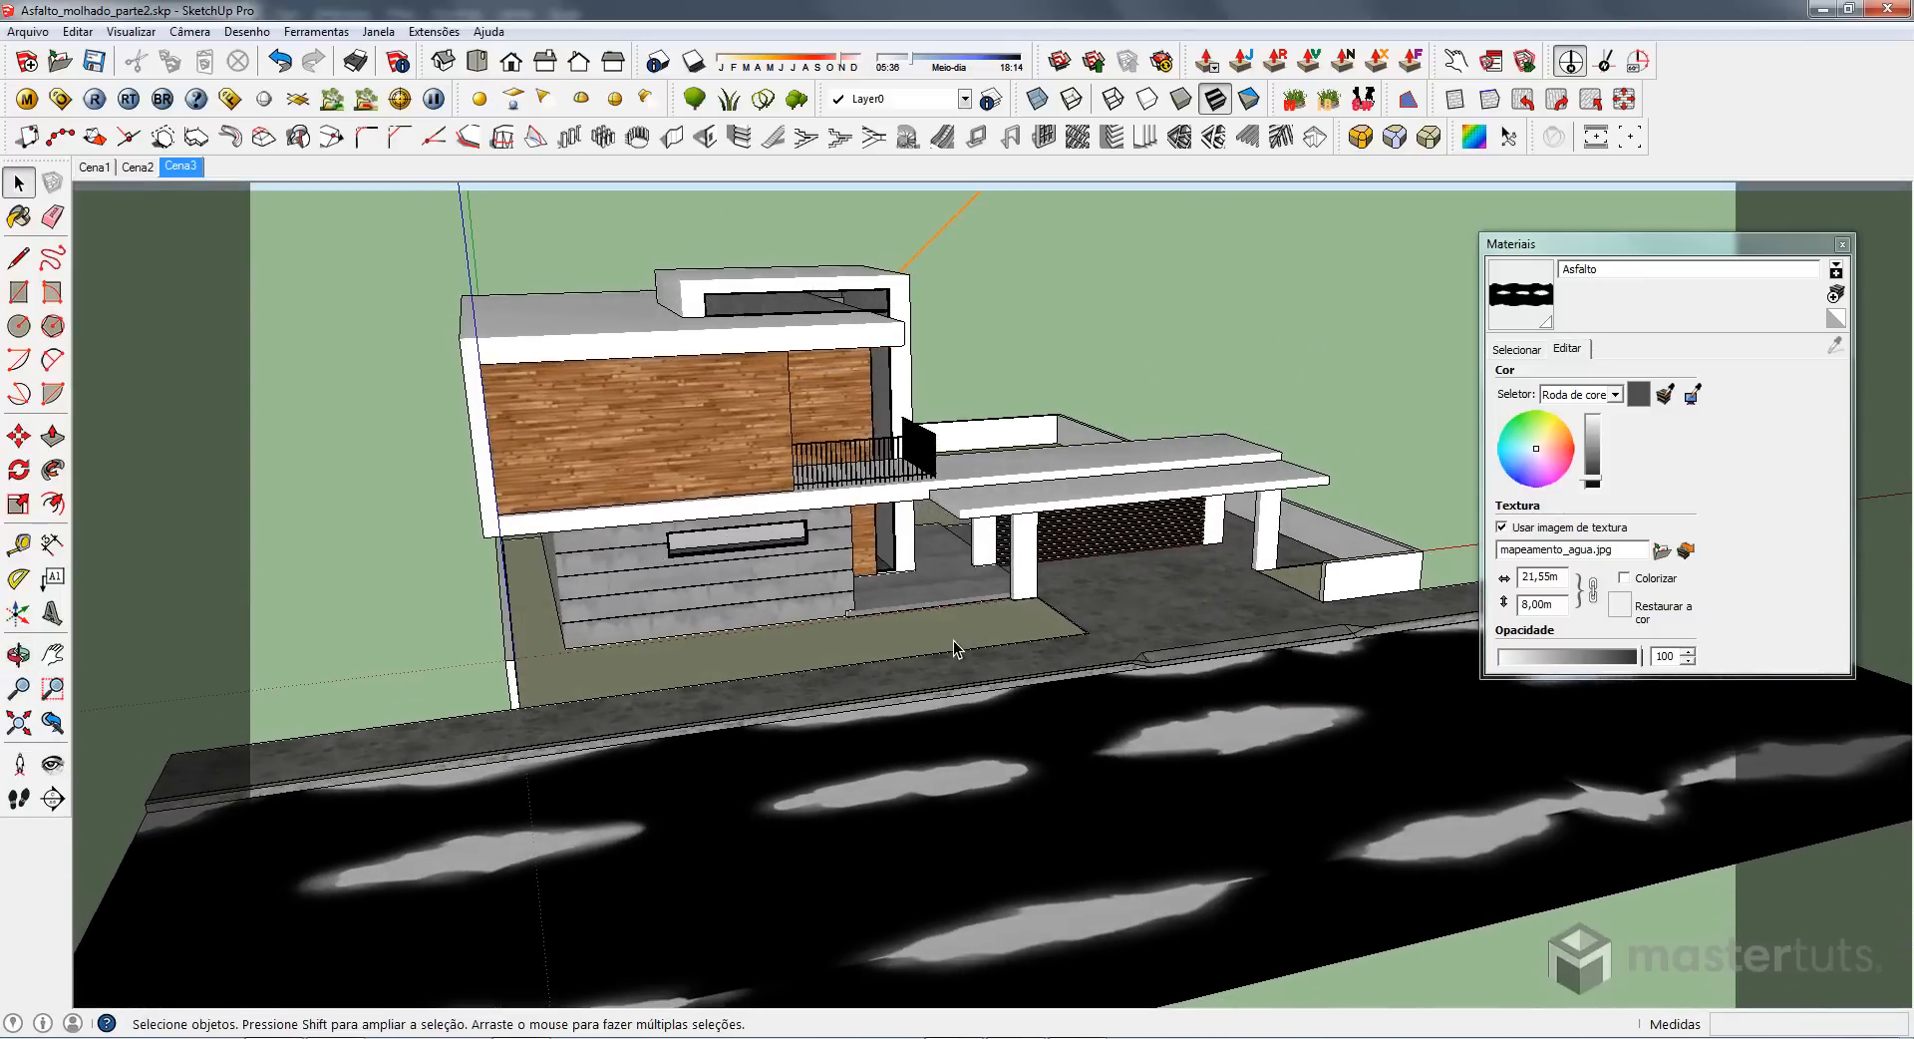
middle_drag(1164, 712, 957, 787)
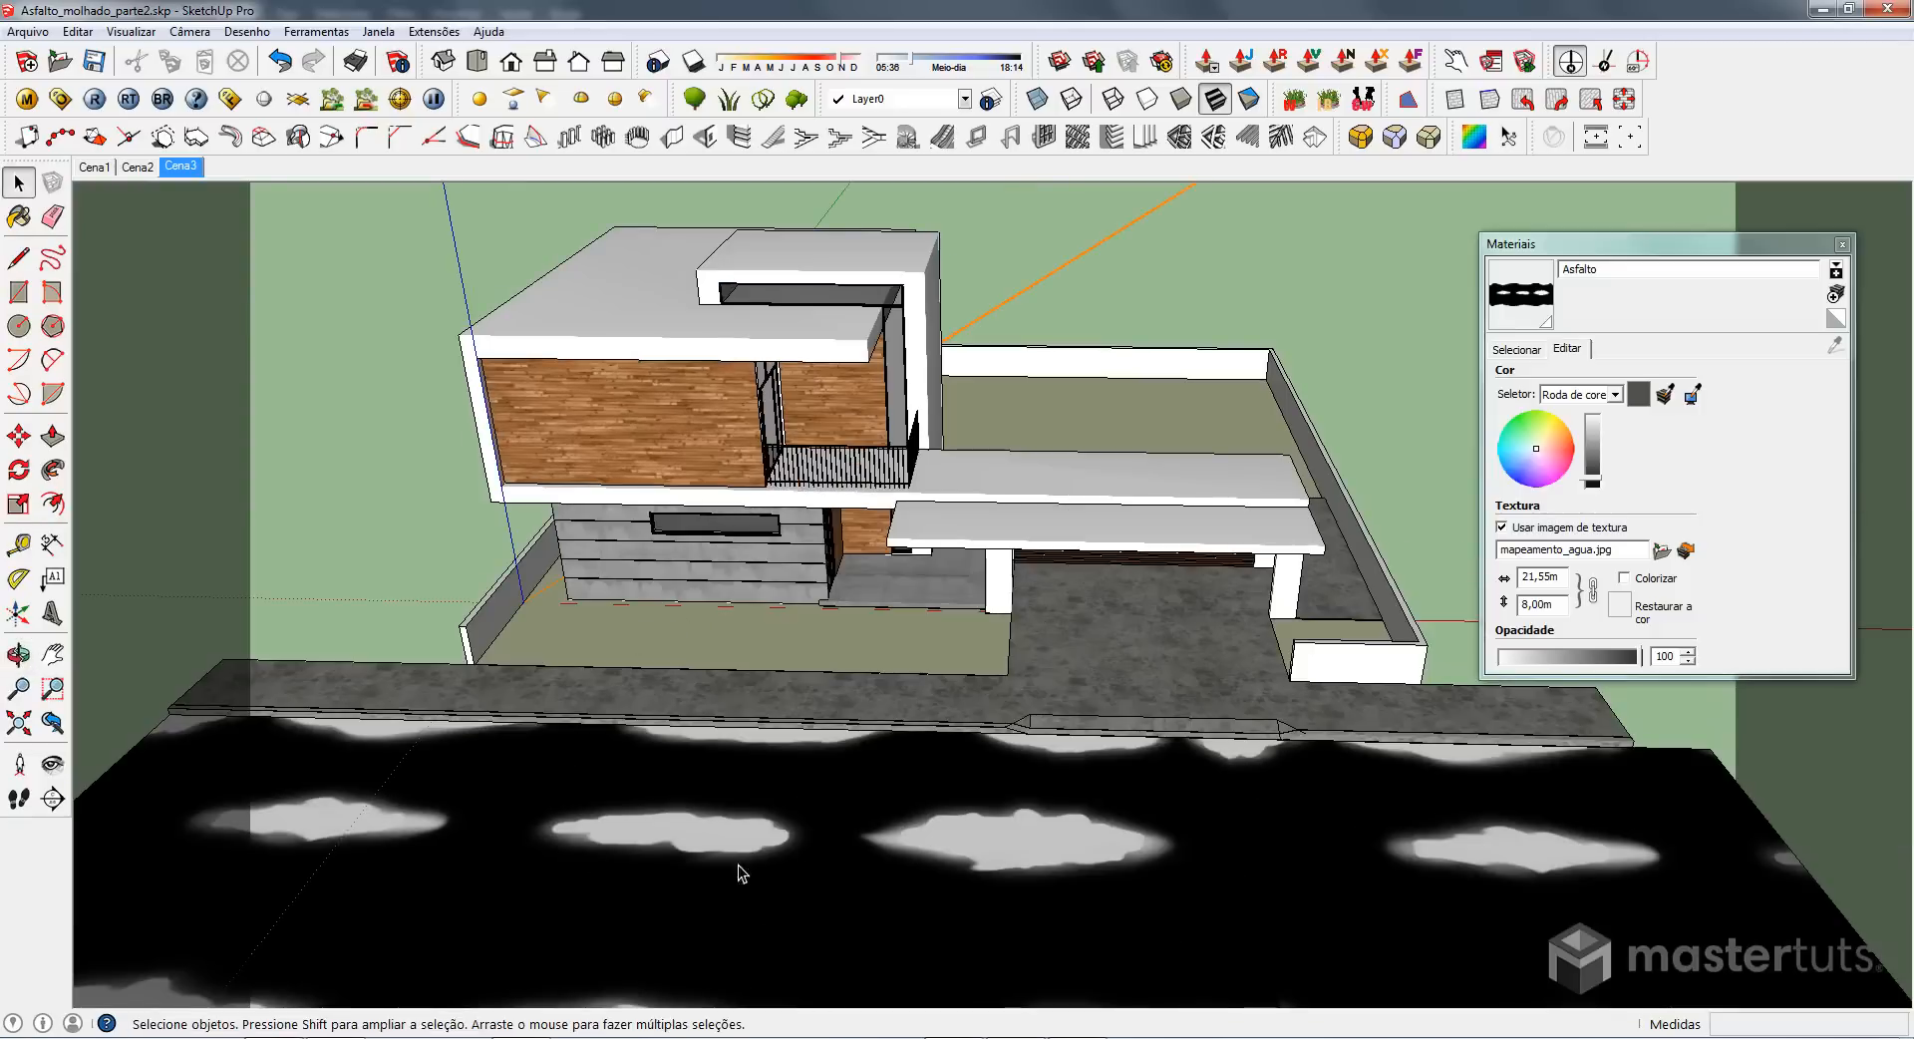
scroll(912, 672, up, 6)
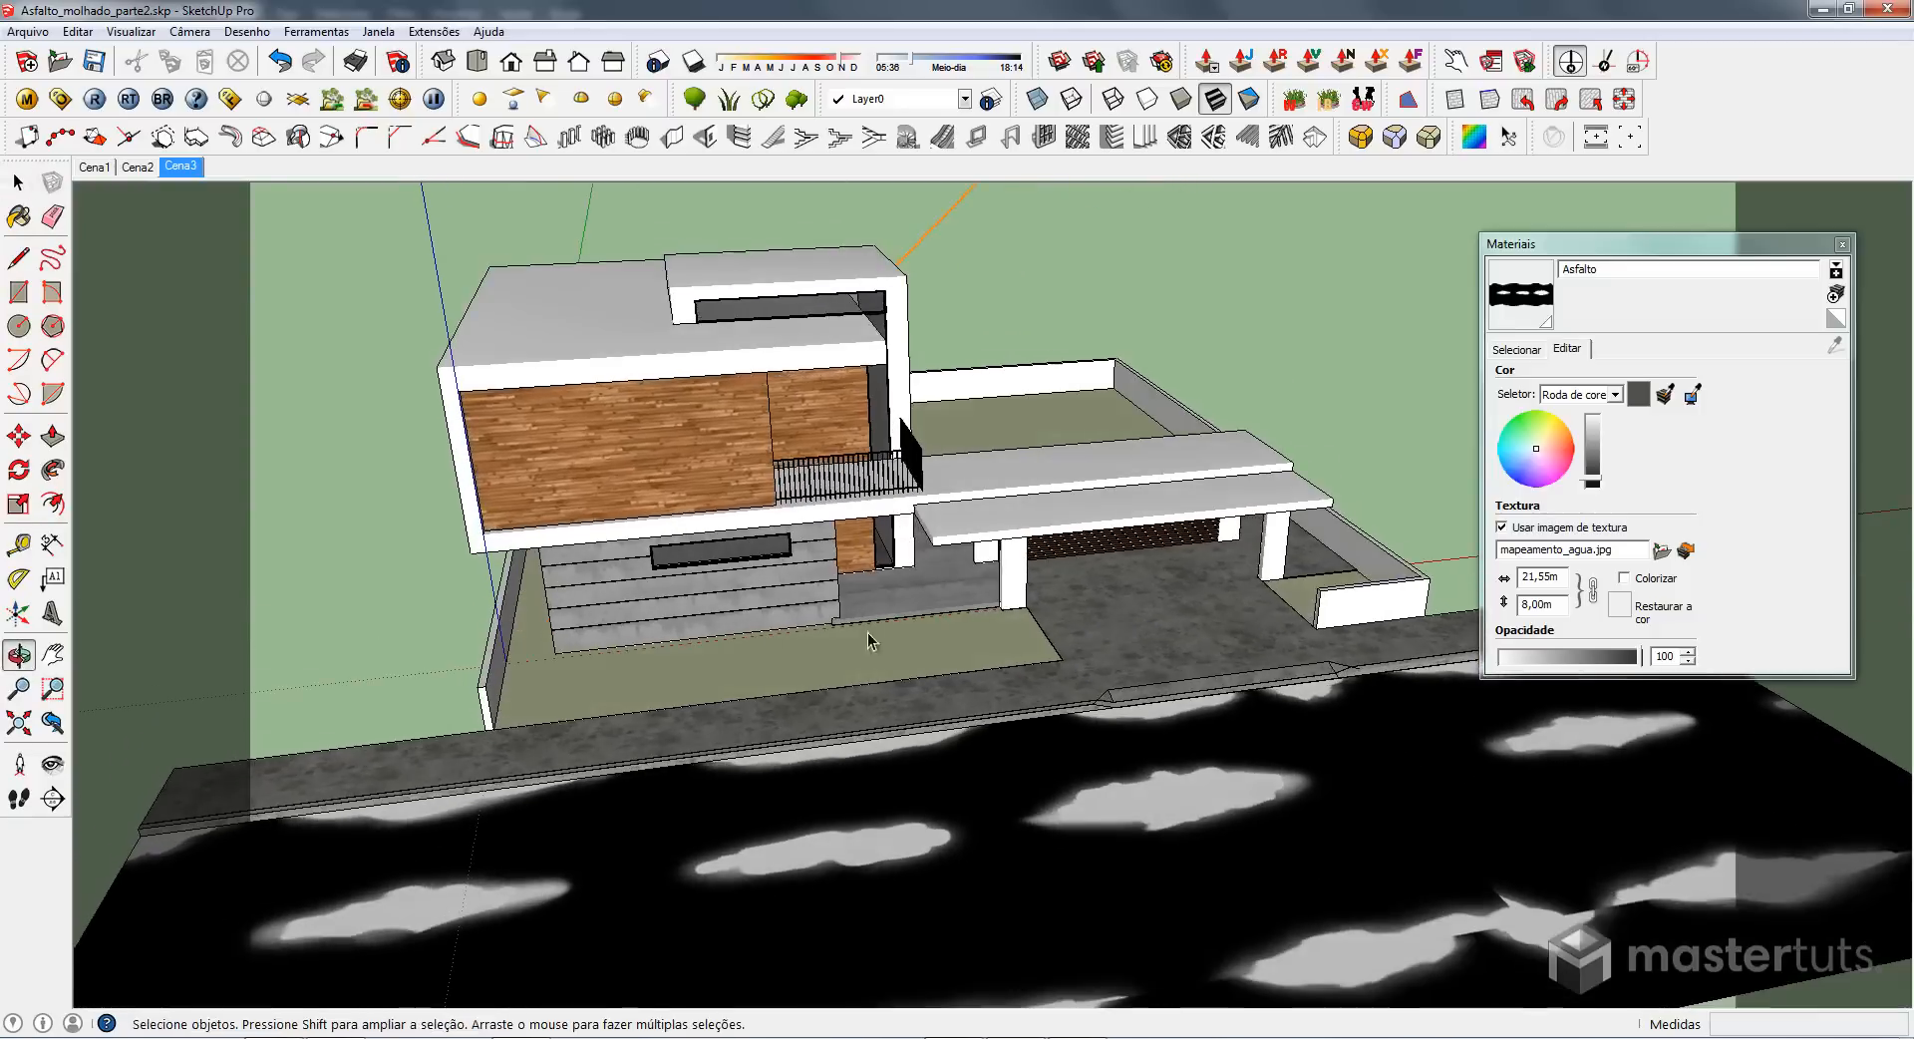
scroll(847, 728, up, 6)
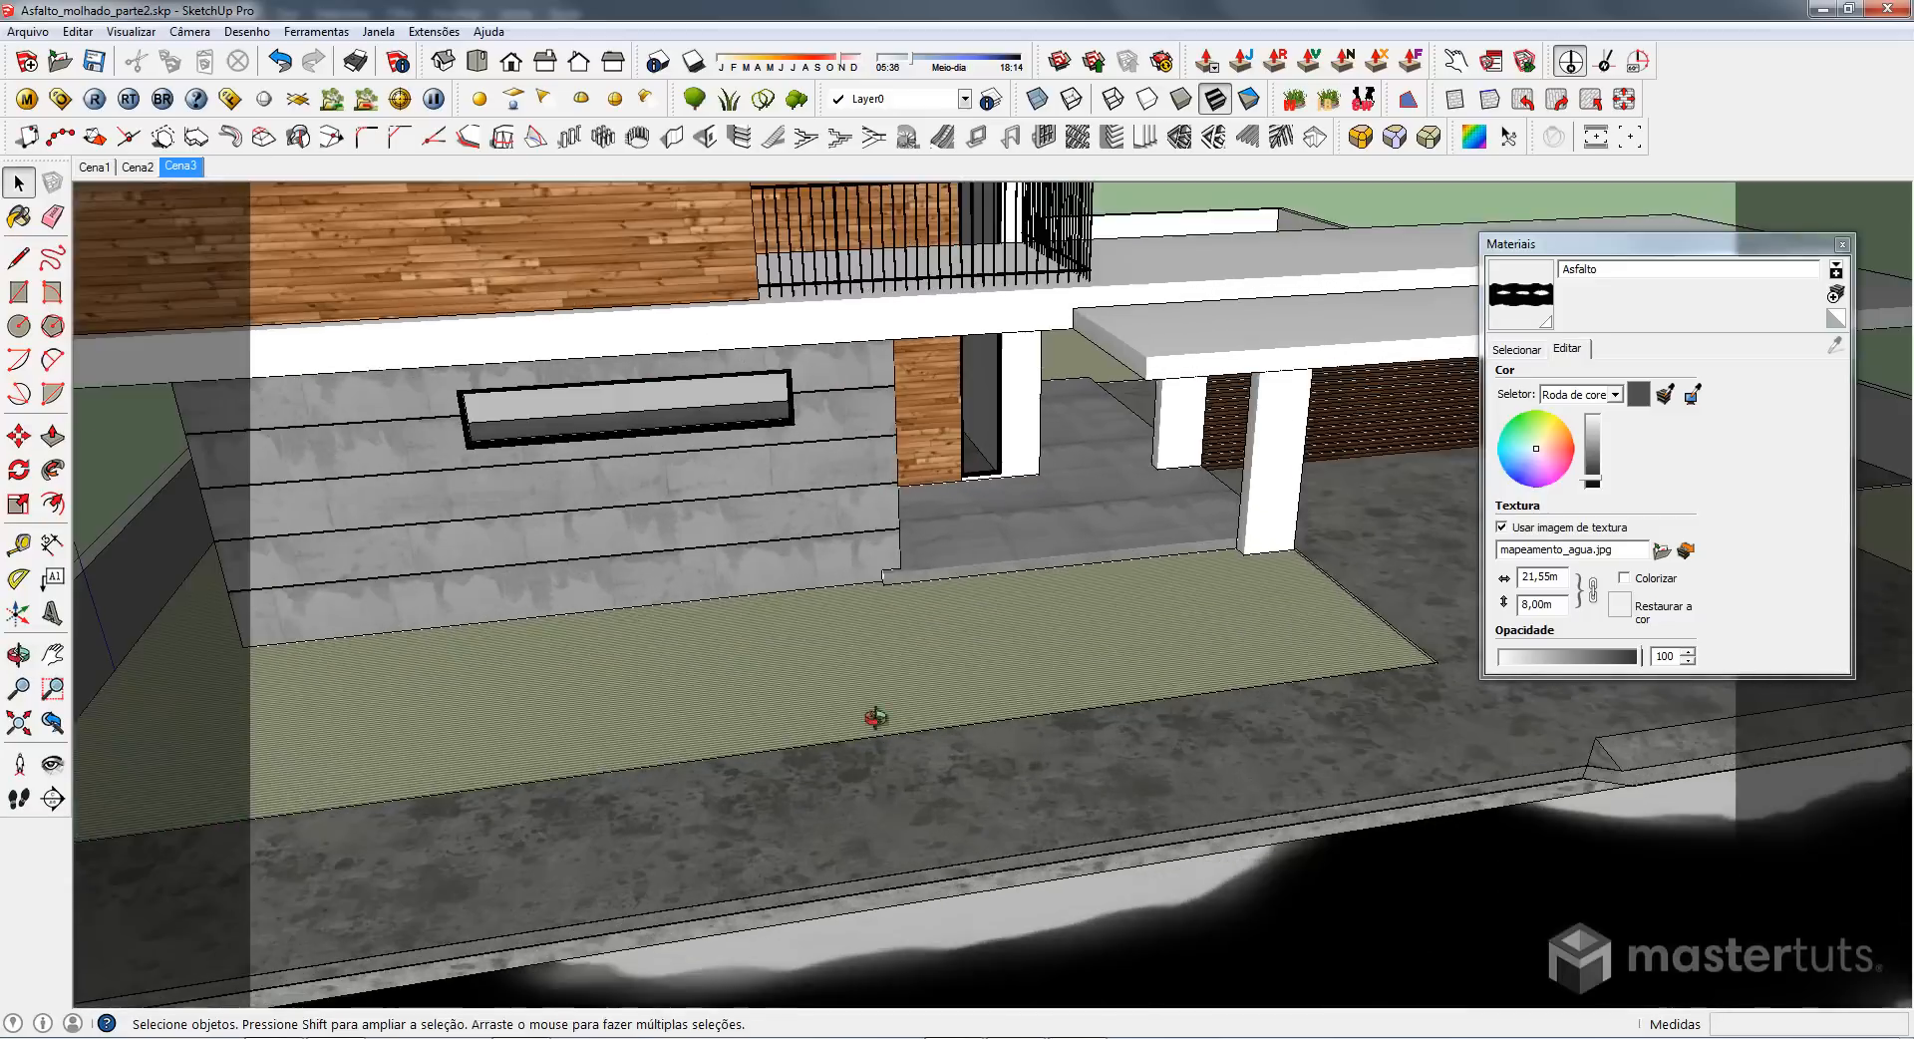
scroll(963, 719, down, 8)
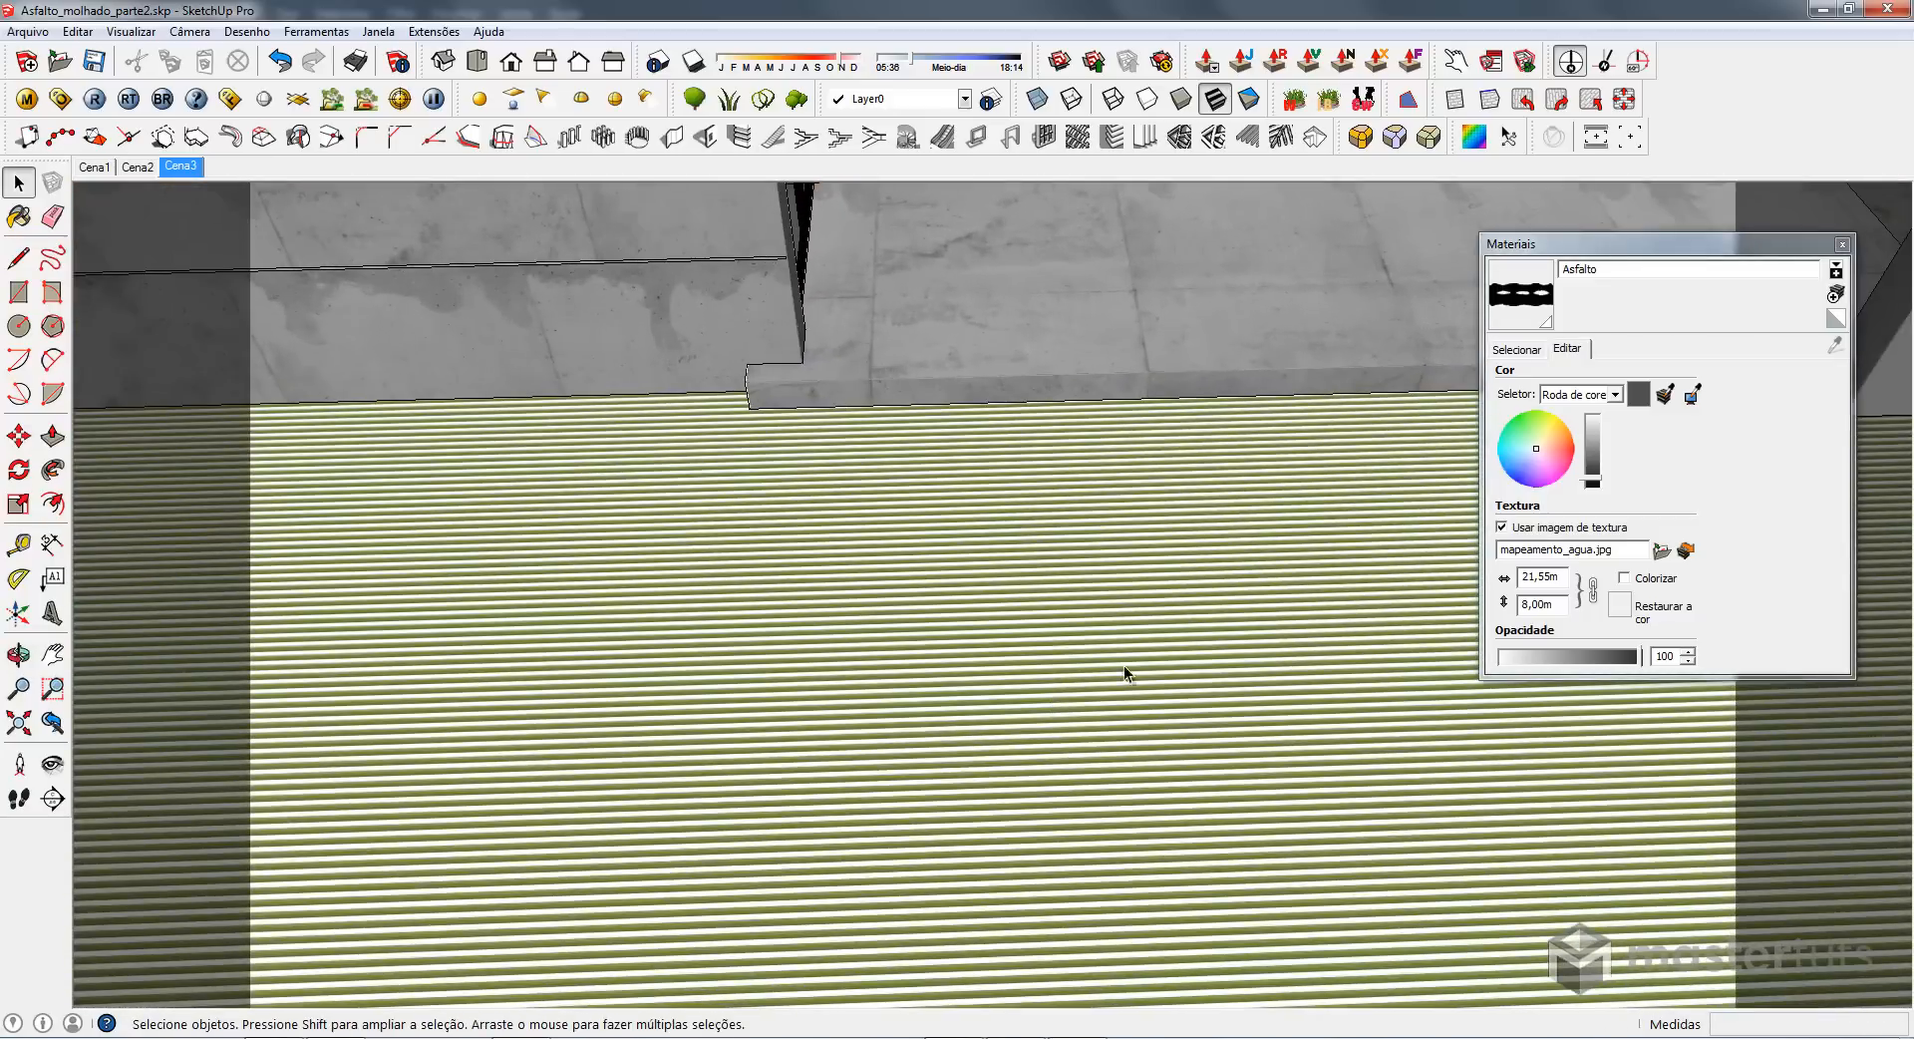
scroll(904, 742, down, 5)
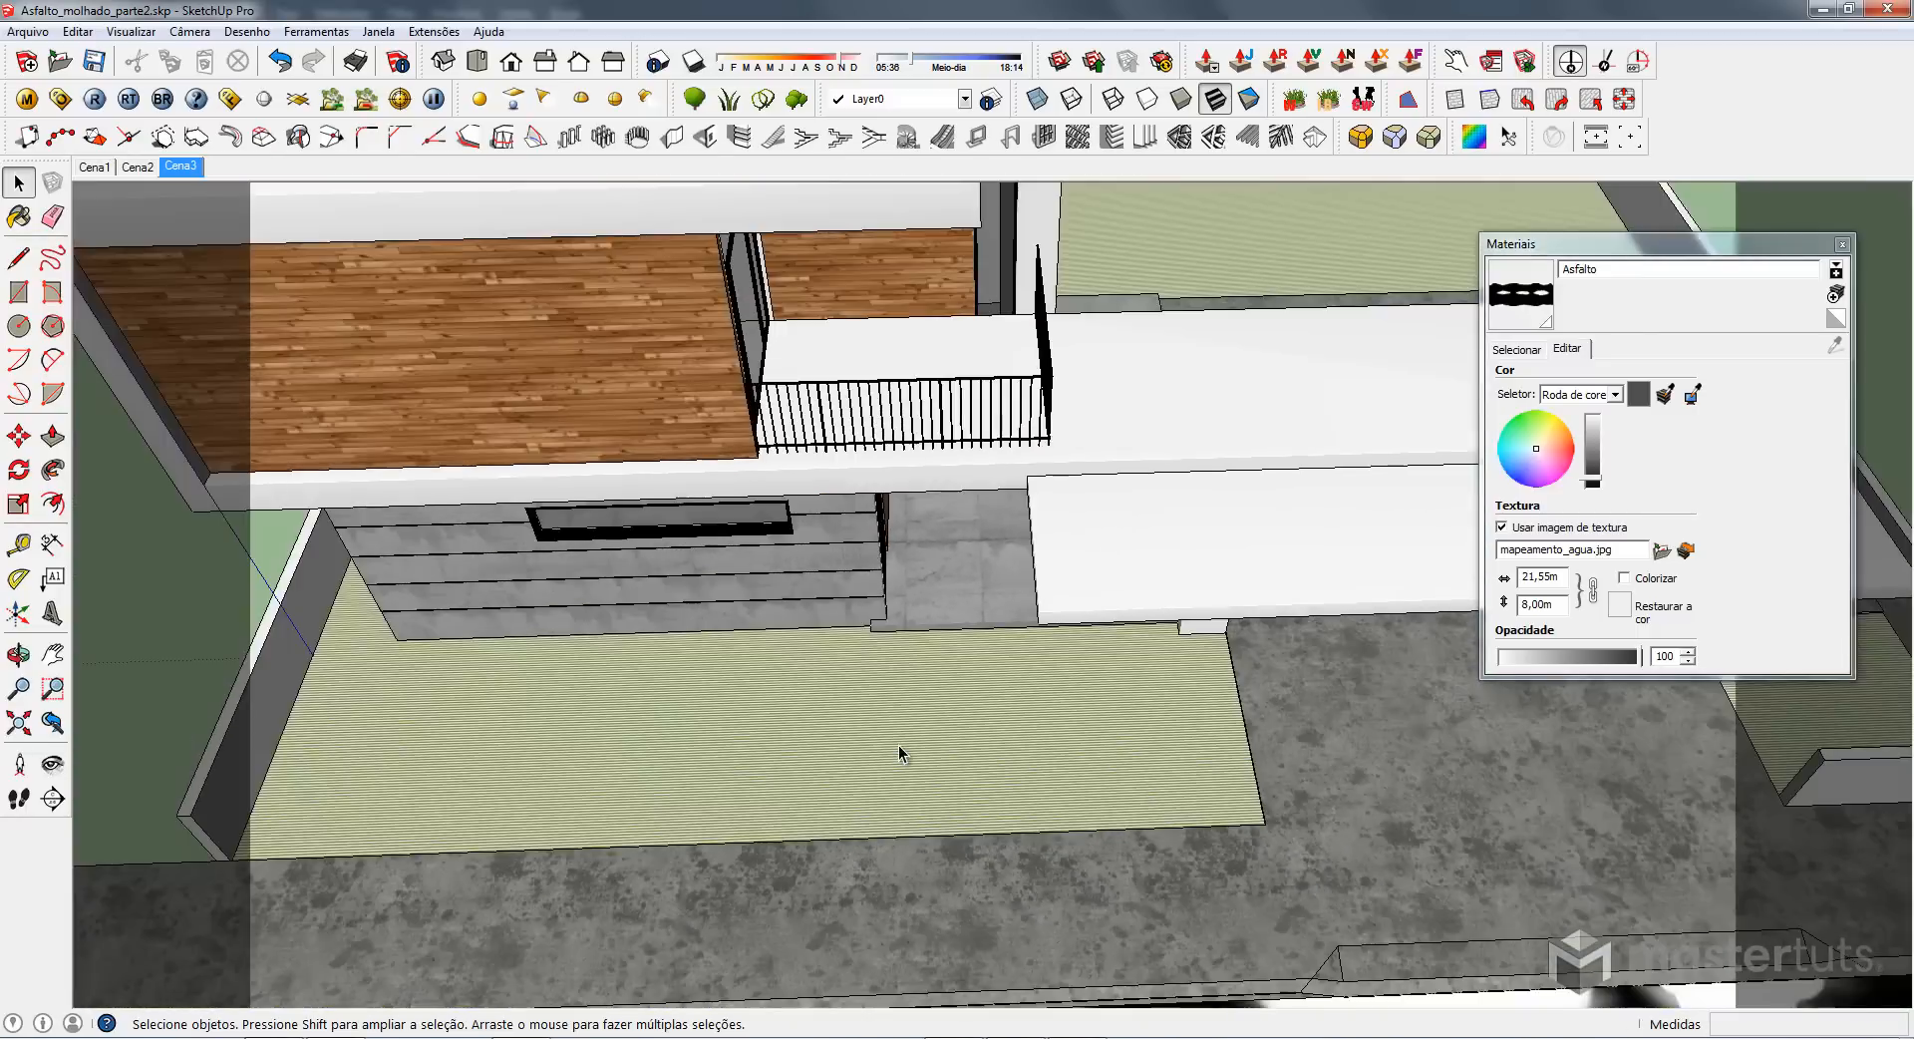
middle_drag(899, 744, 793, 718)
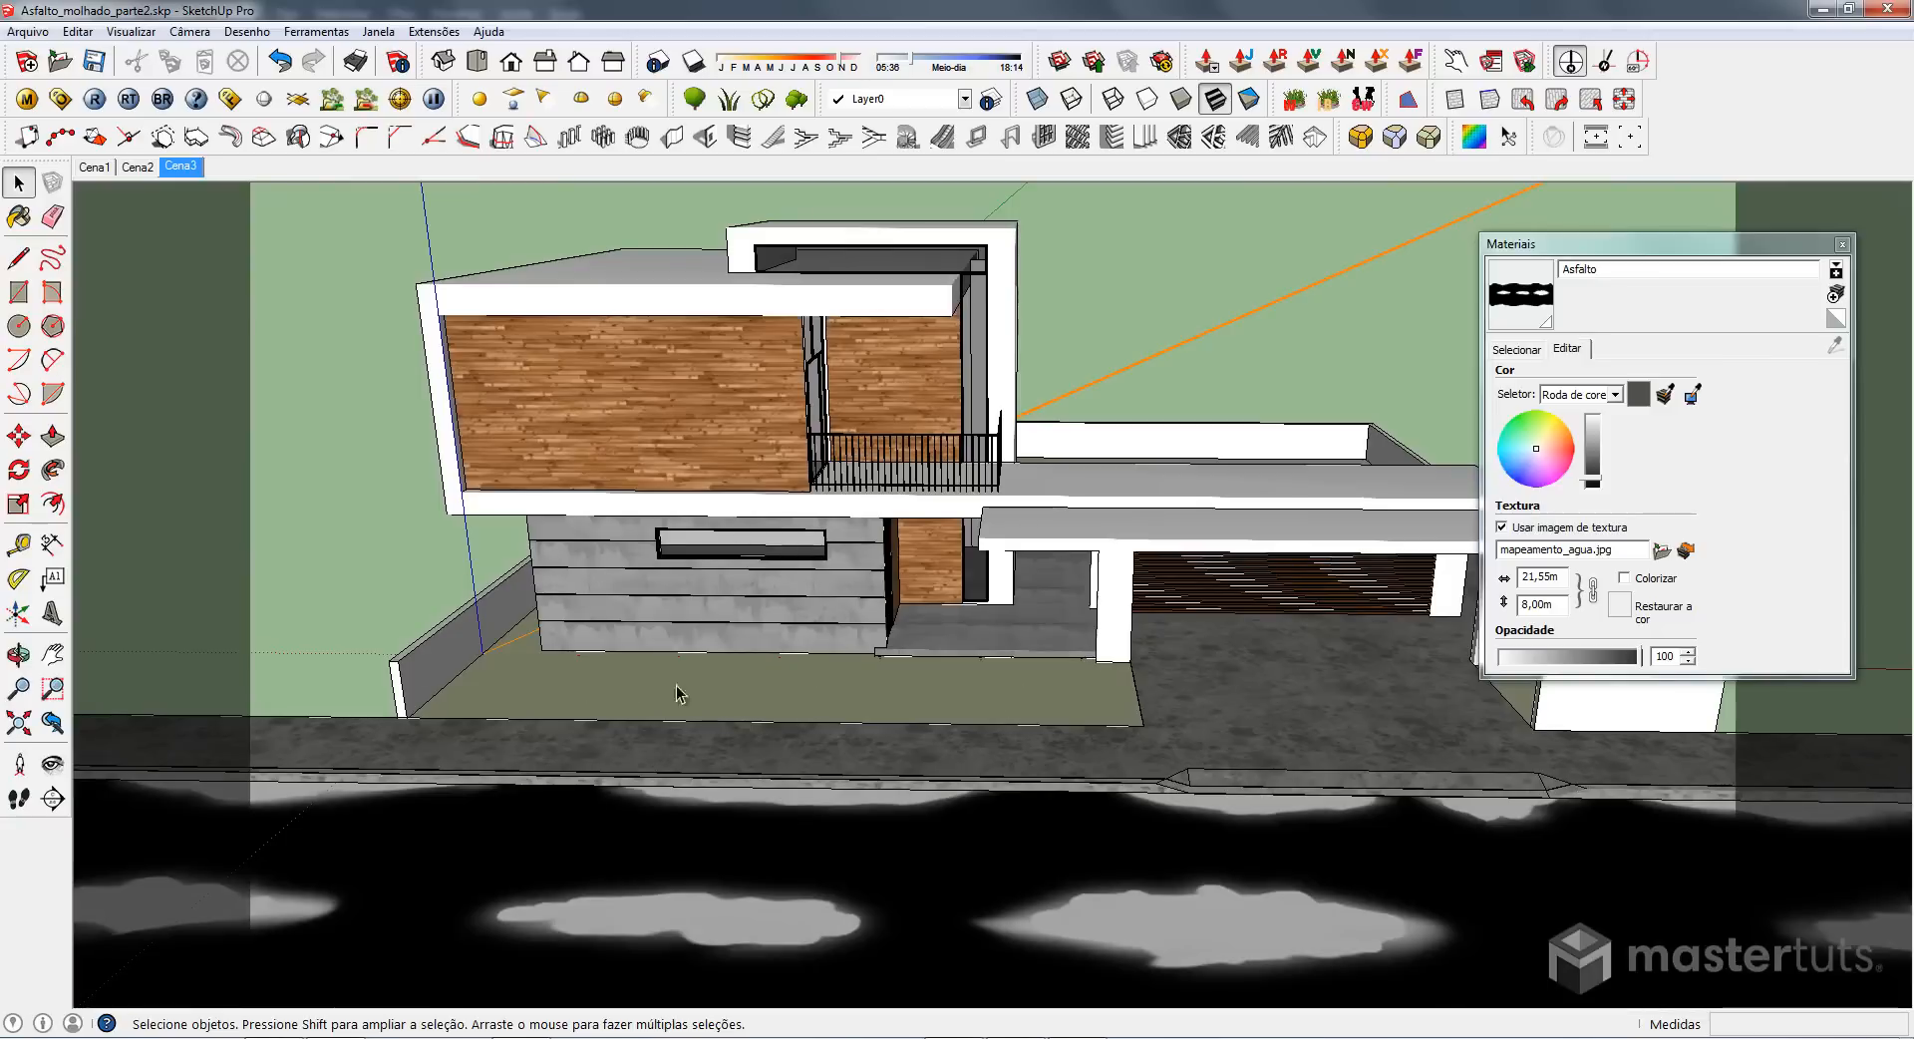
middle_drag(879, 805, 923, 882)
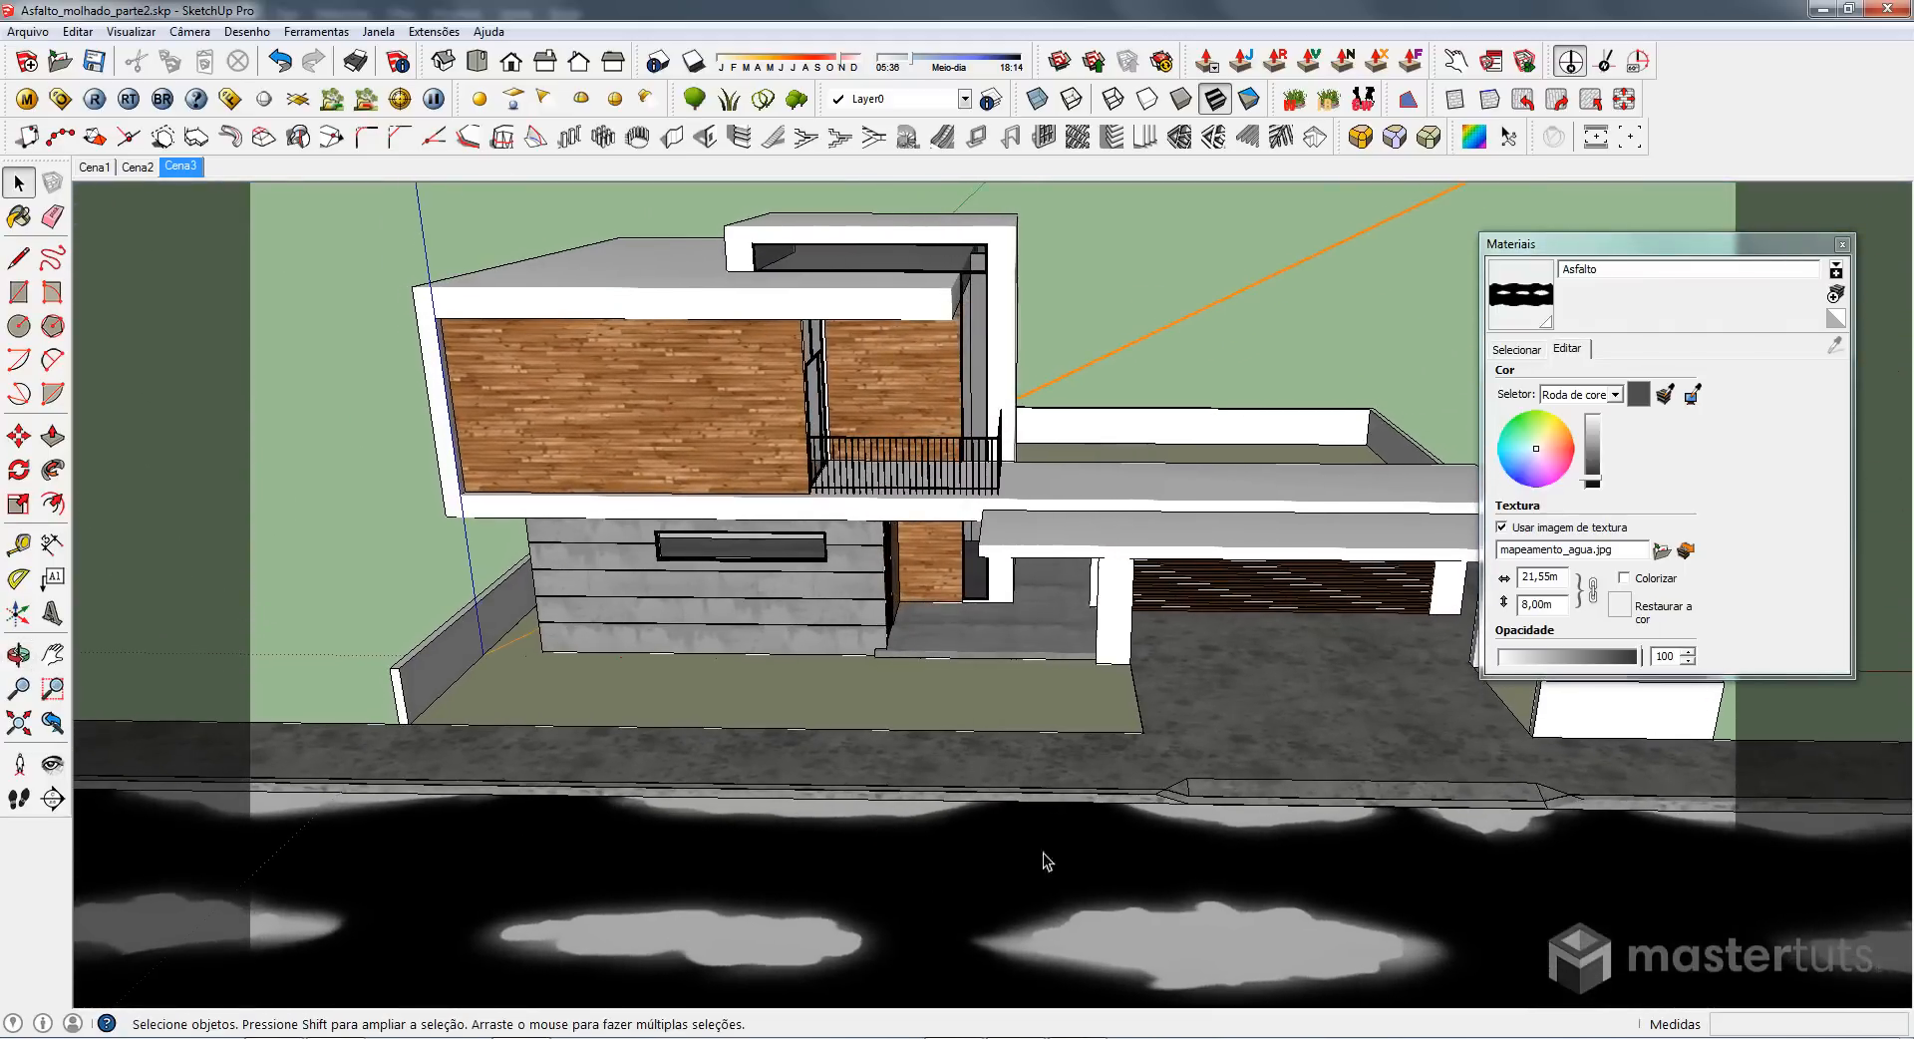
middle_drag(910, 827, 464, 876)
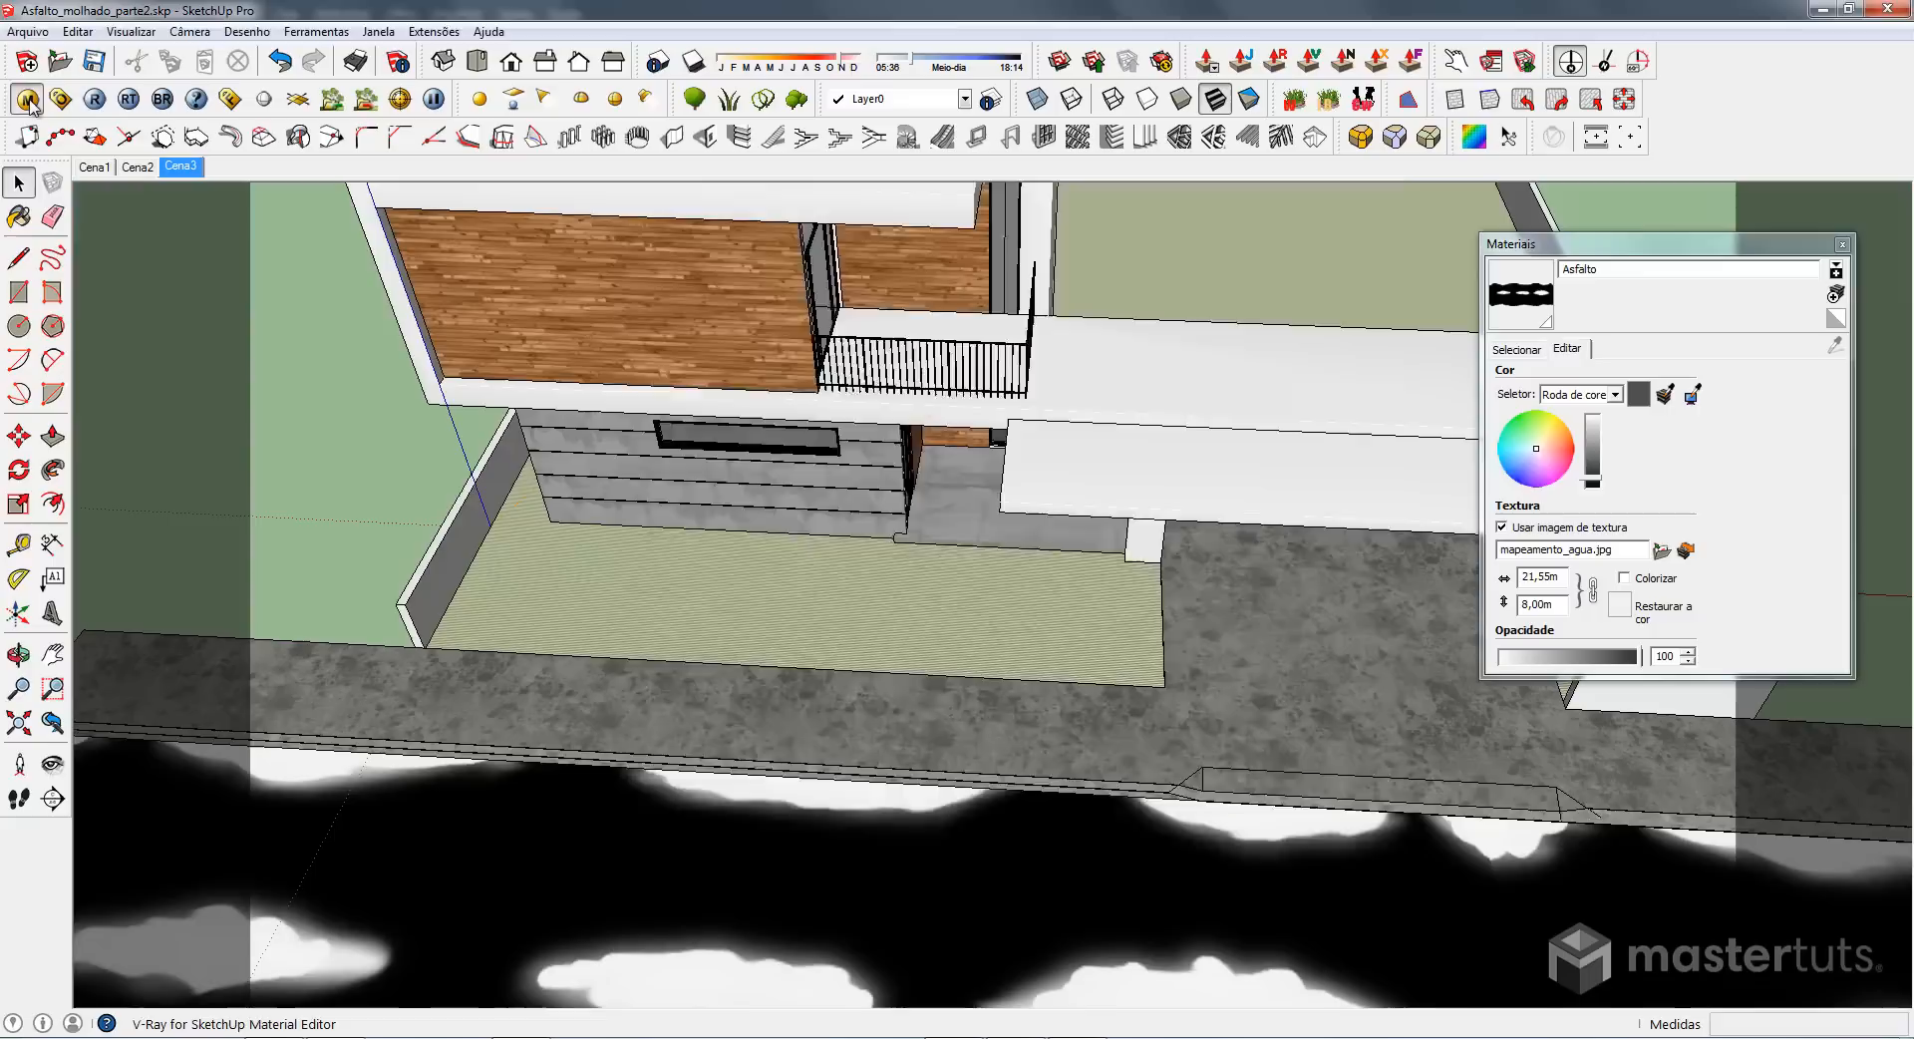
Replace the bitmap in the Asfalto material's VRayBRDF reflect map with mapeamento_agua.jpg
click(28, 101)
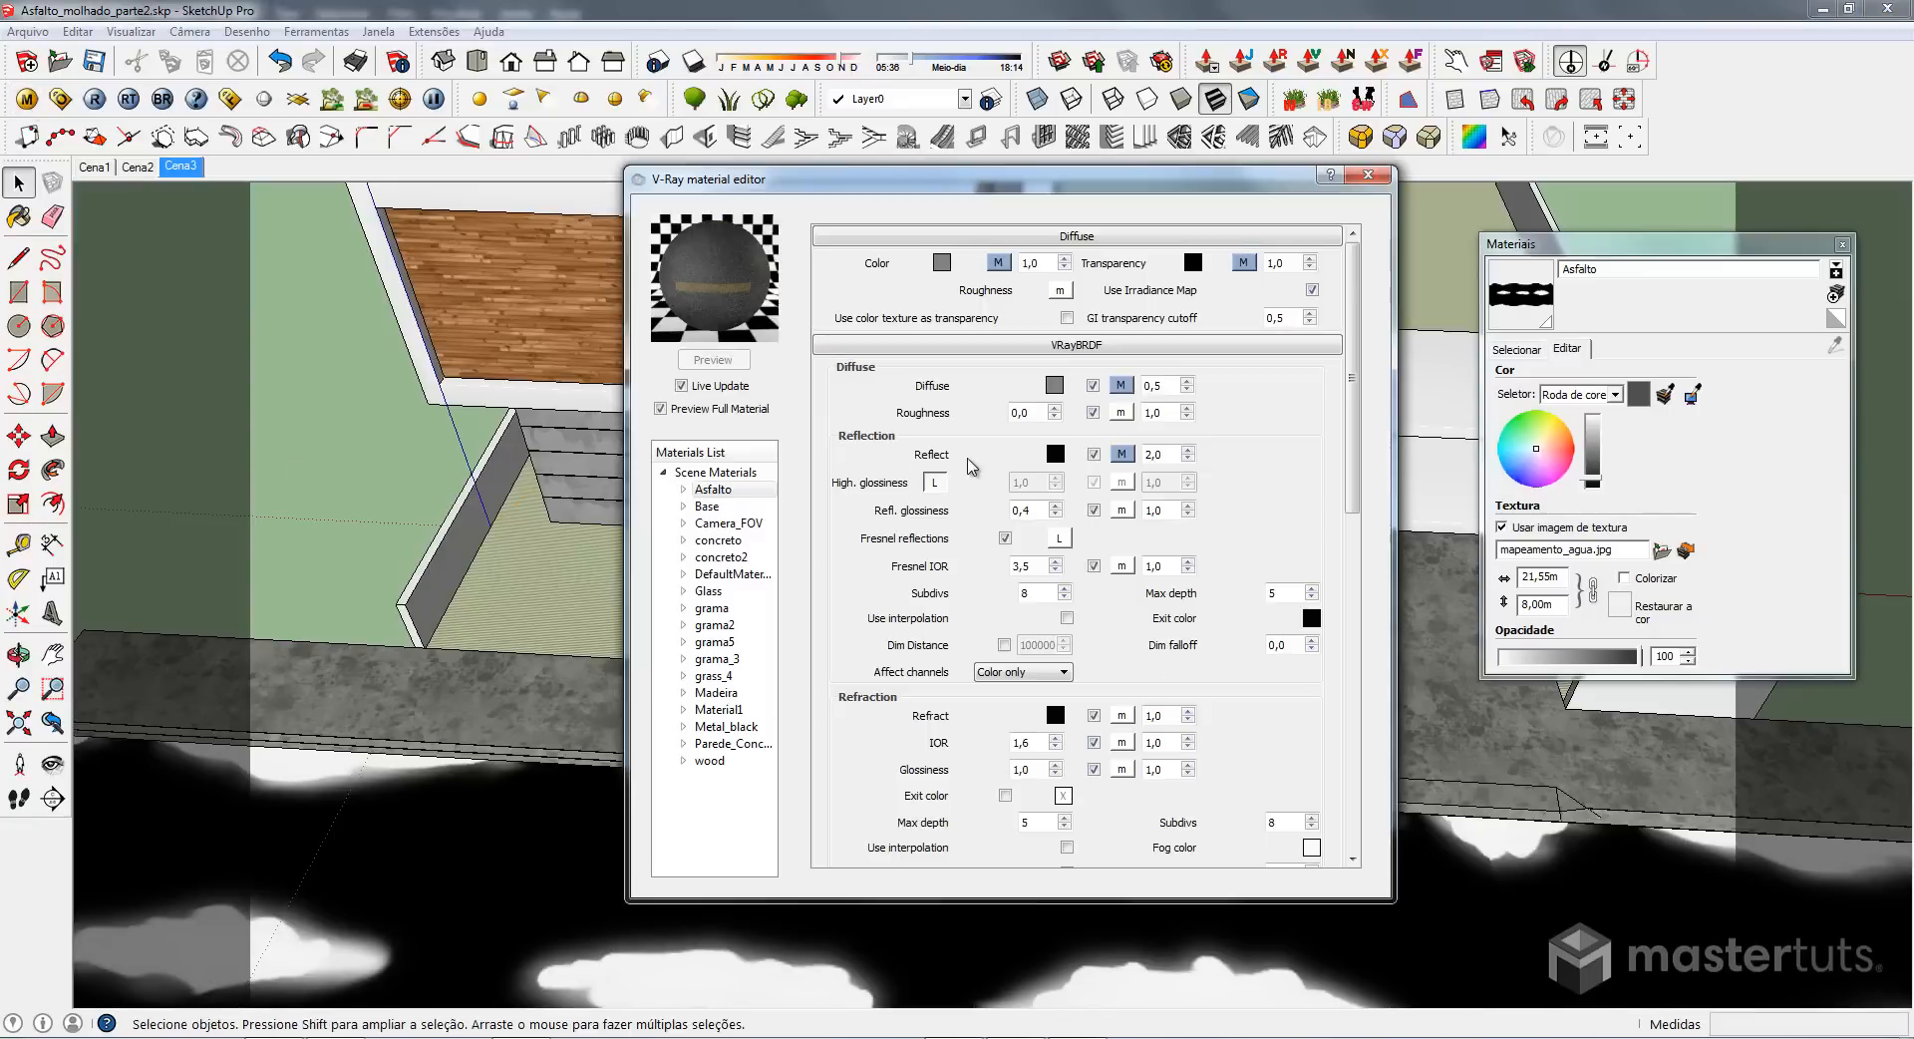
click(1123, 454)
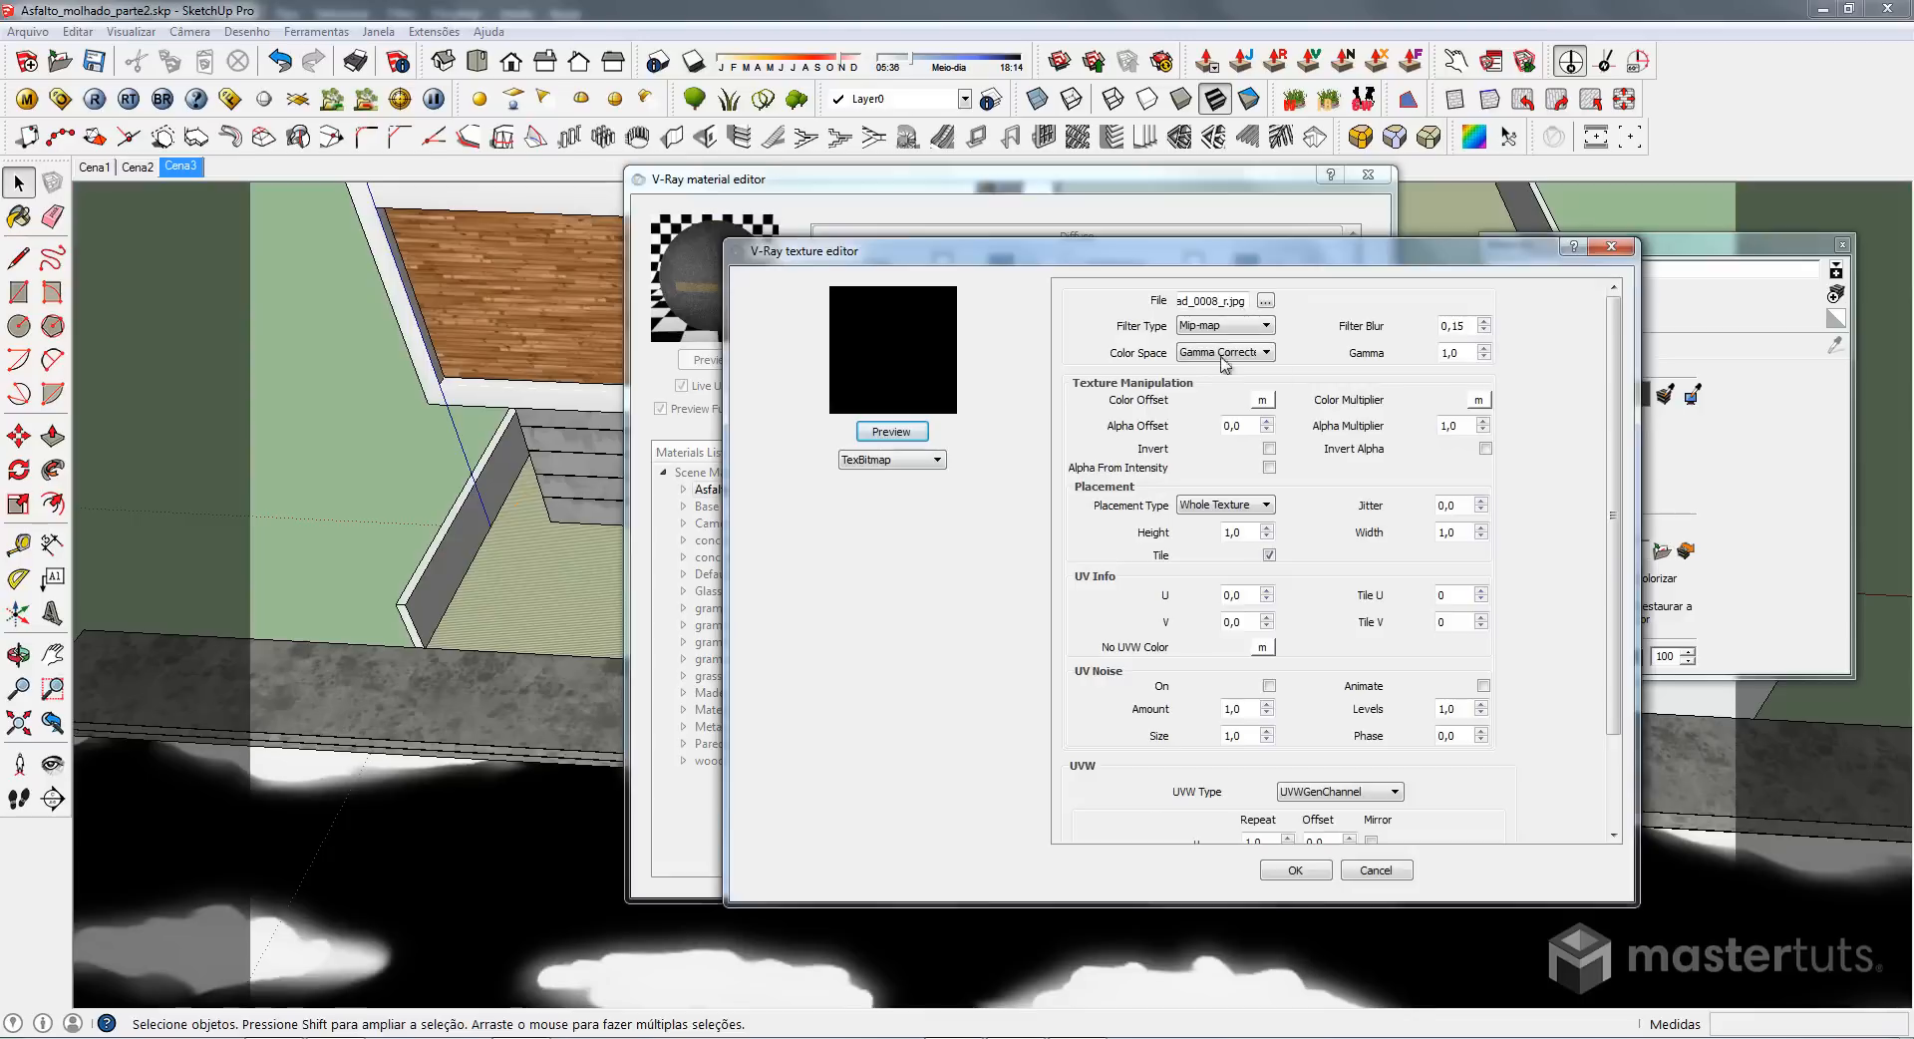
click(900, 463)
click(900, 462)
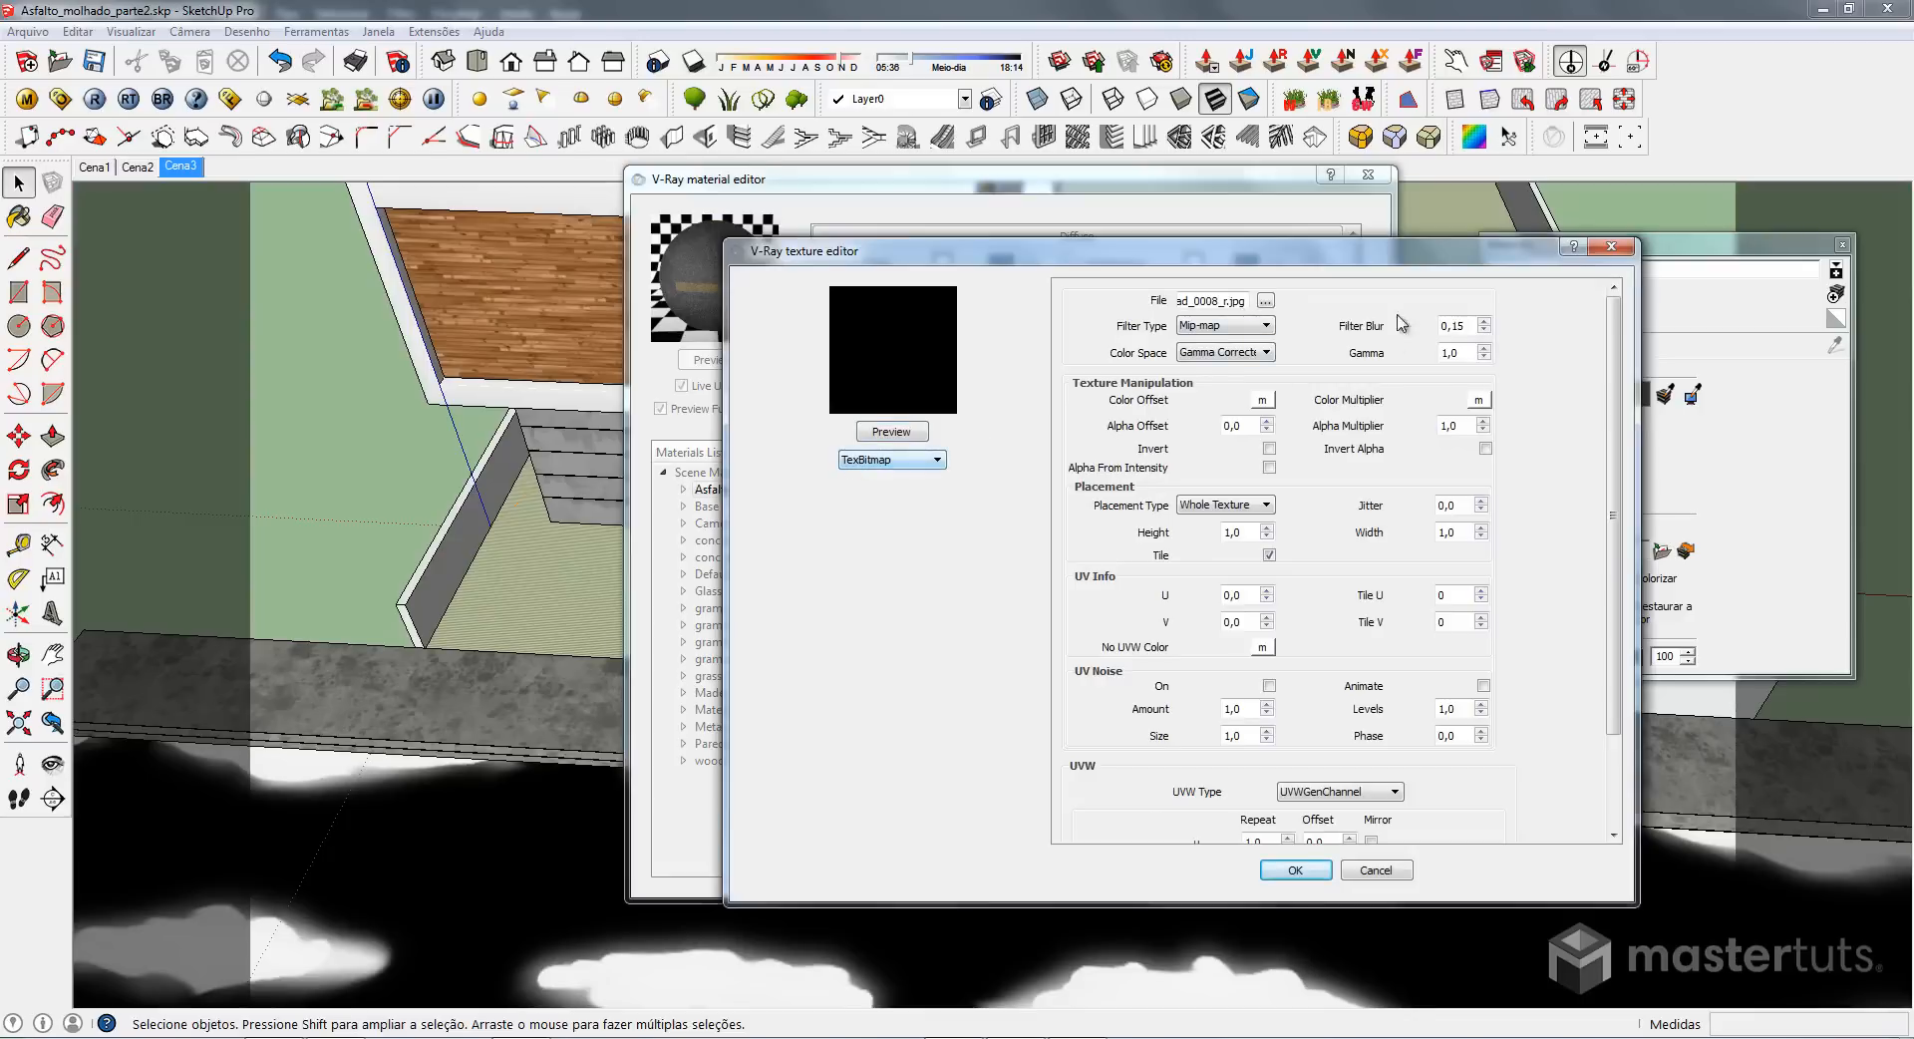
click(1265, 300)
double_click(1295, 497)
click(1294, 871)
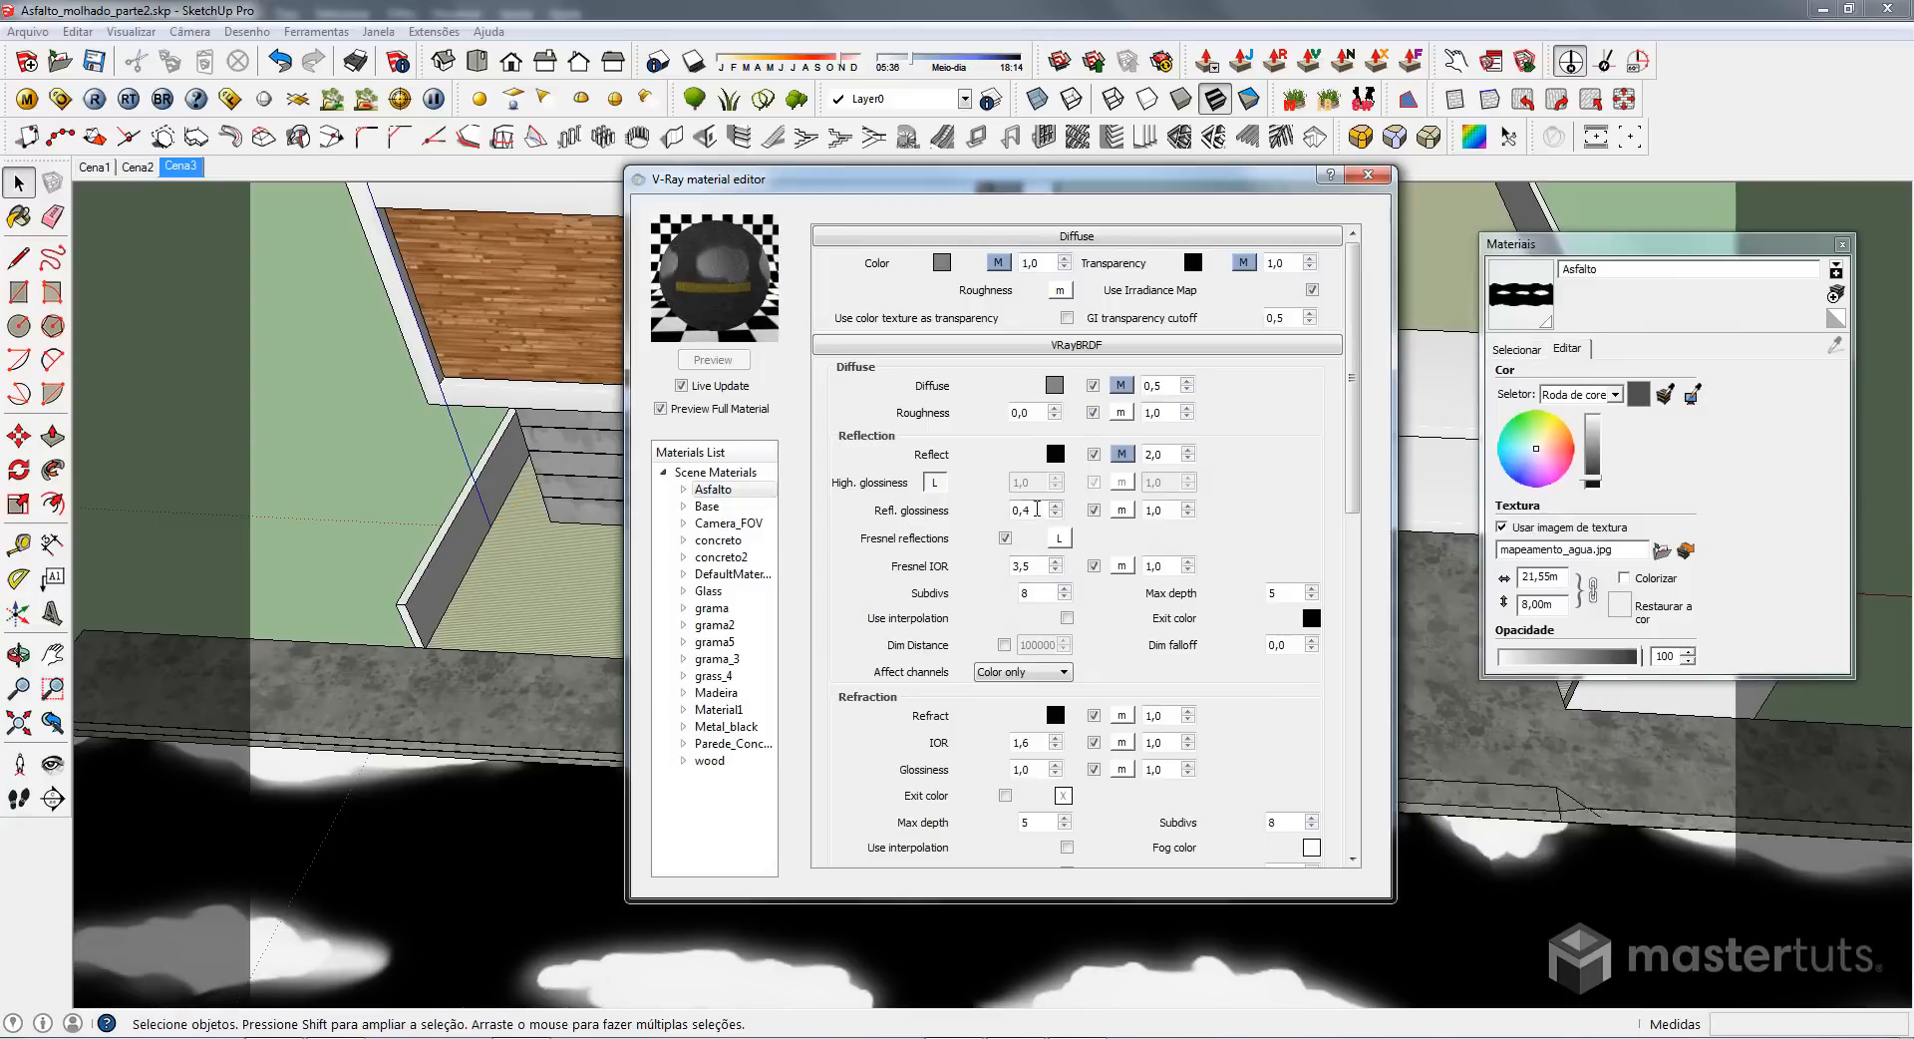
Set the Asfalto reflection glossiness to 0,9, then check the material's bump map settings
double_click(1037, 508)
text(,9)
key(Return)
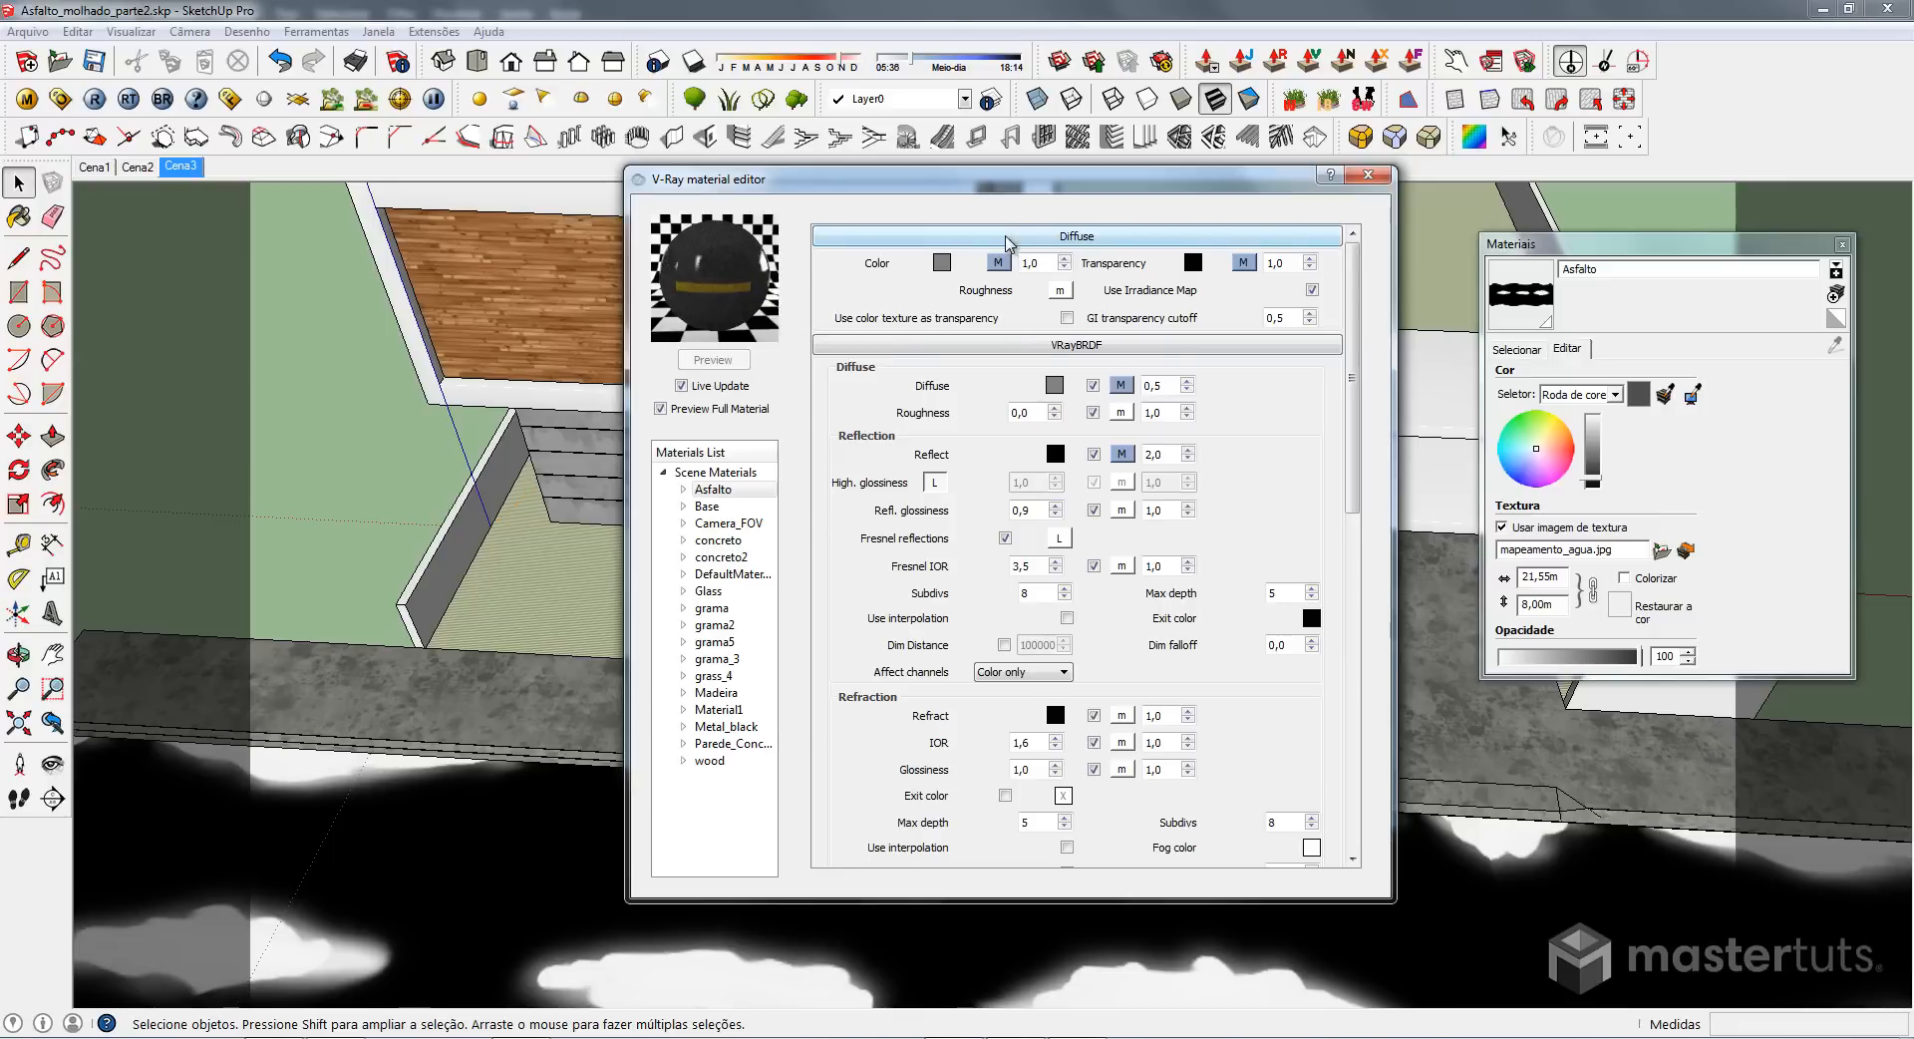
click(1010, 238)
click(1010, 261)
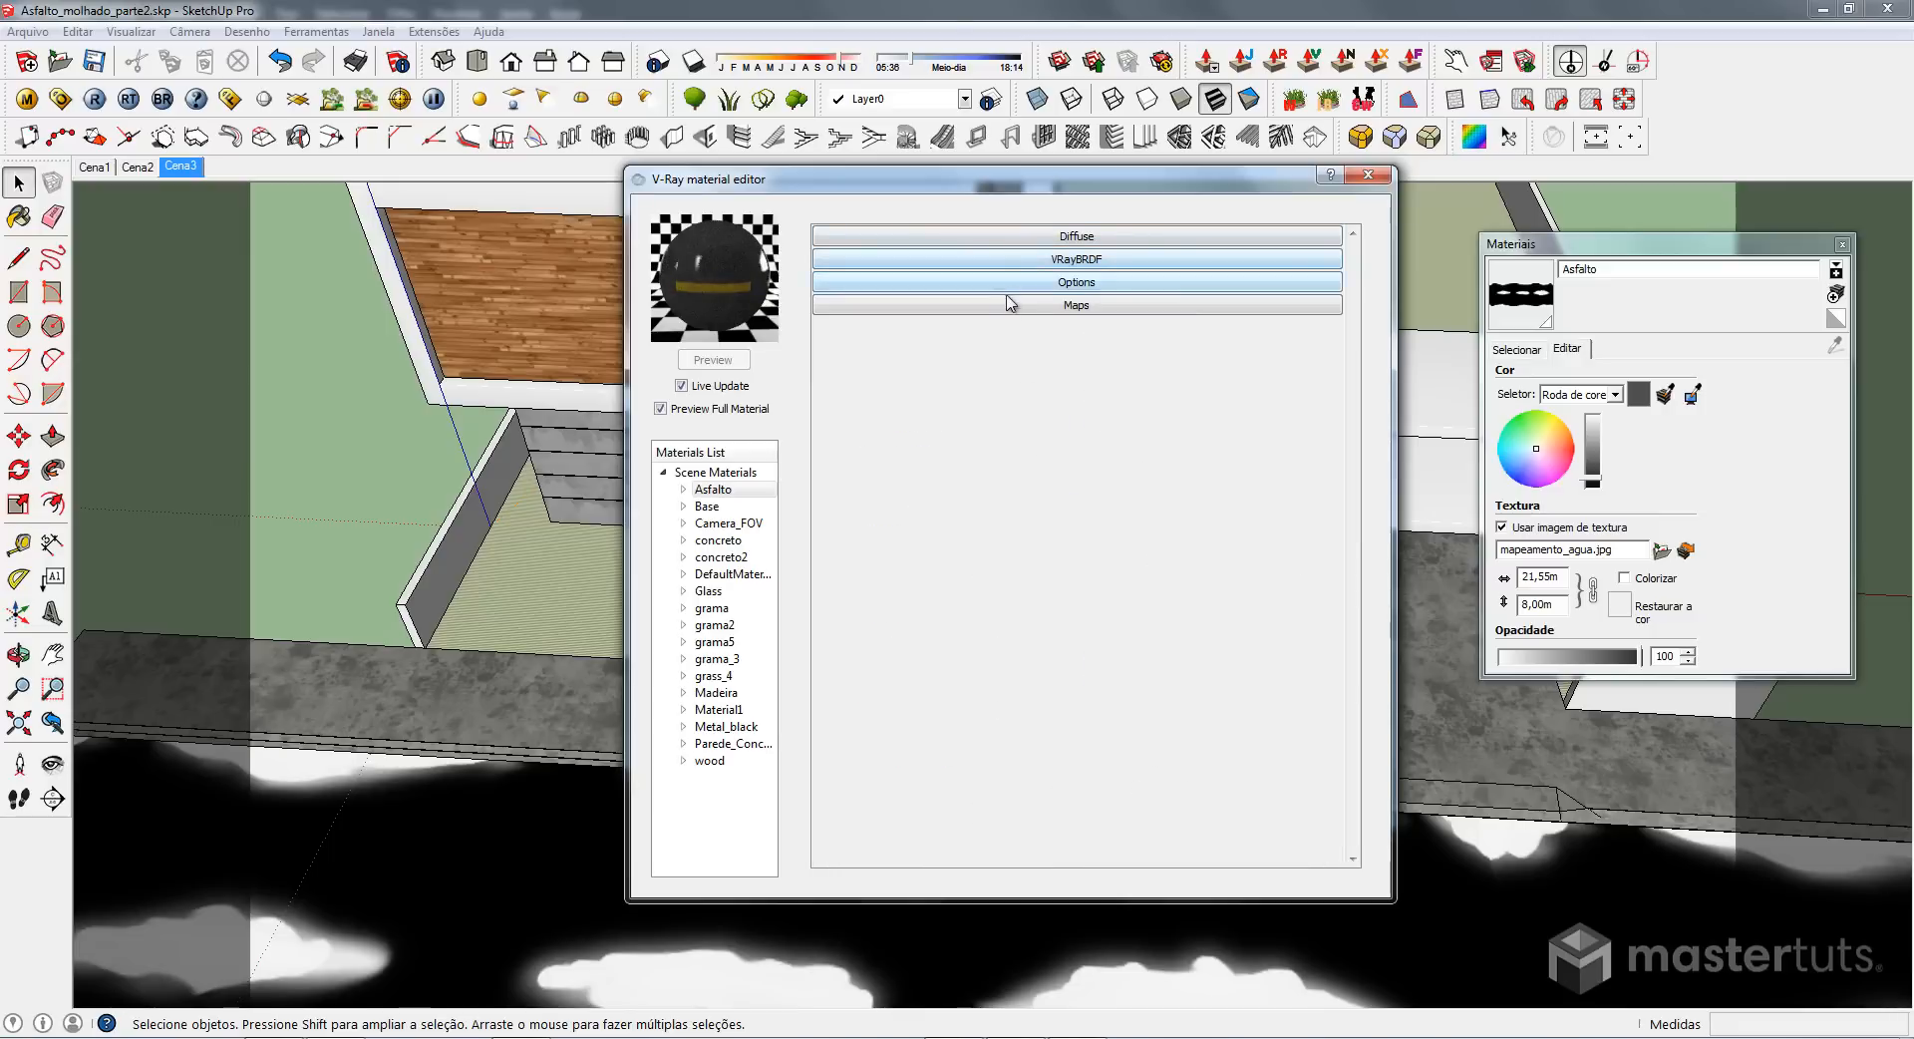
click(1008, 306)
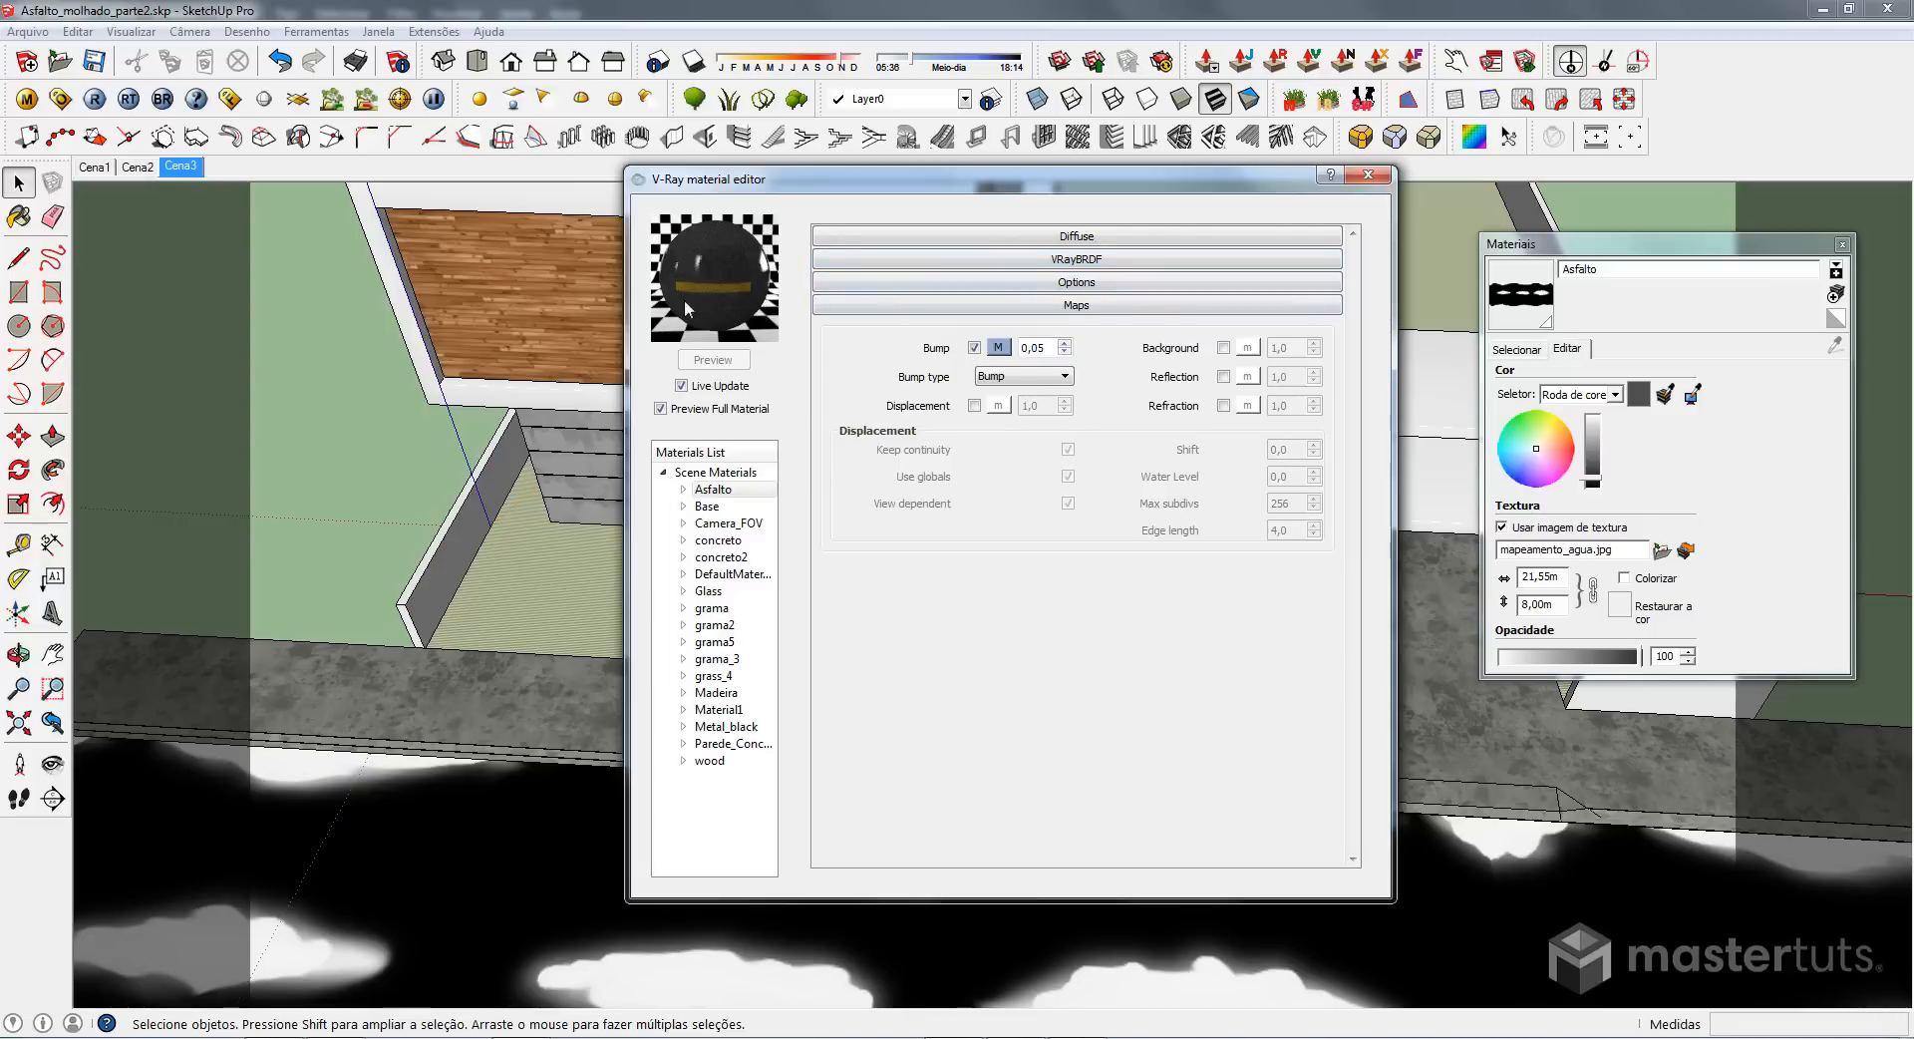
click(975, 306)
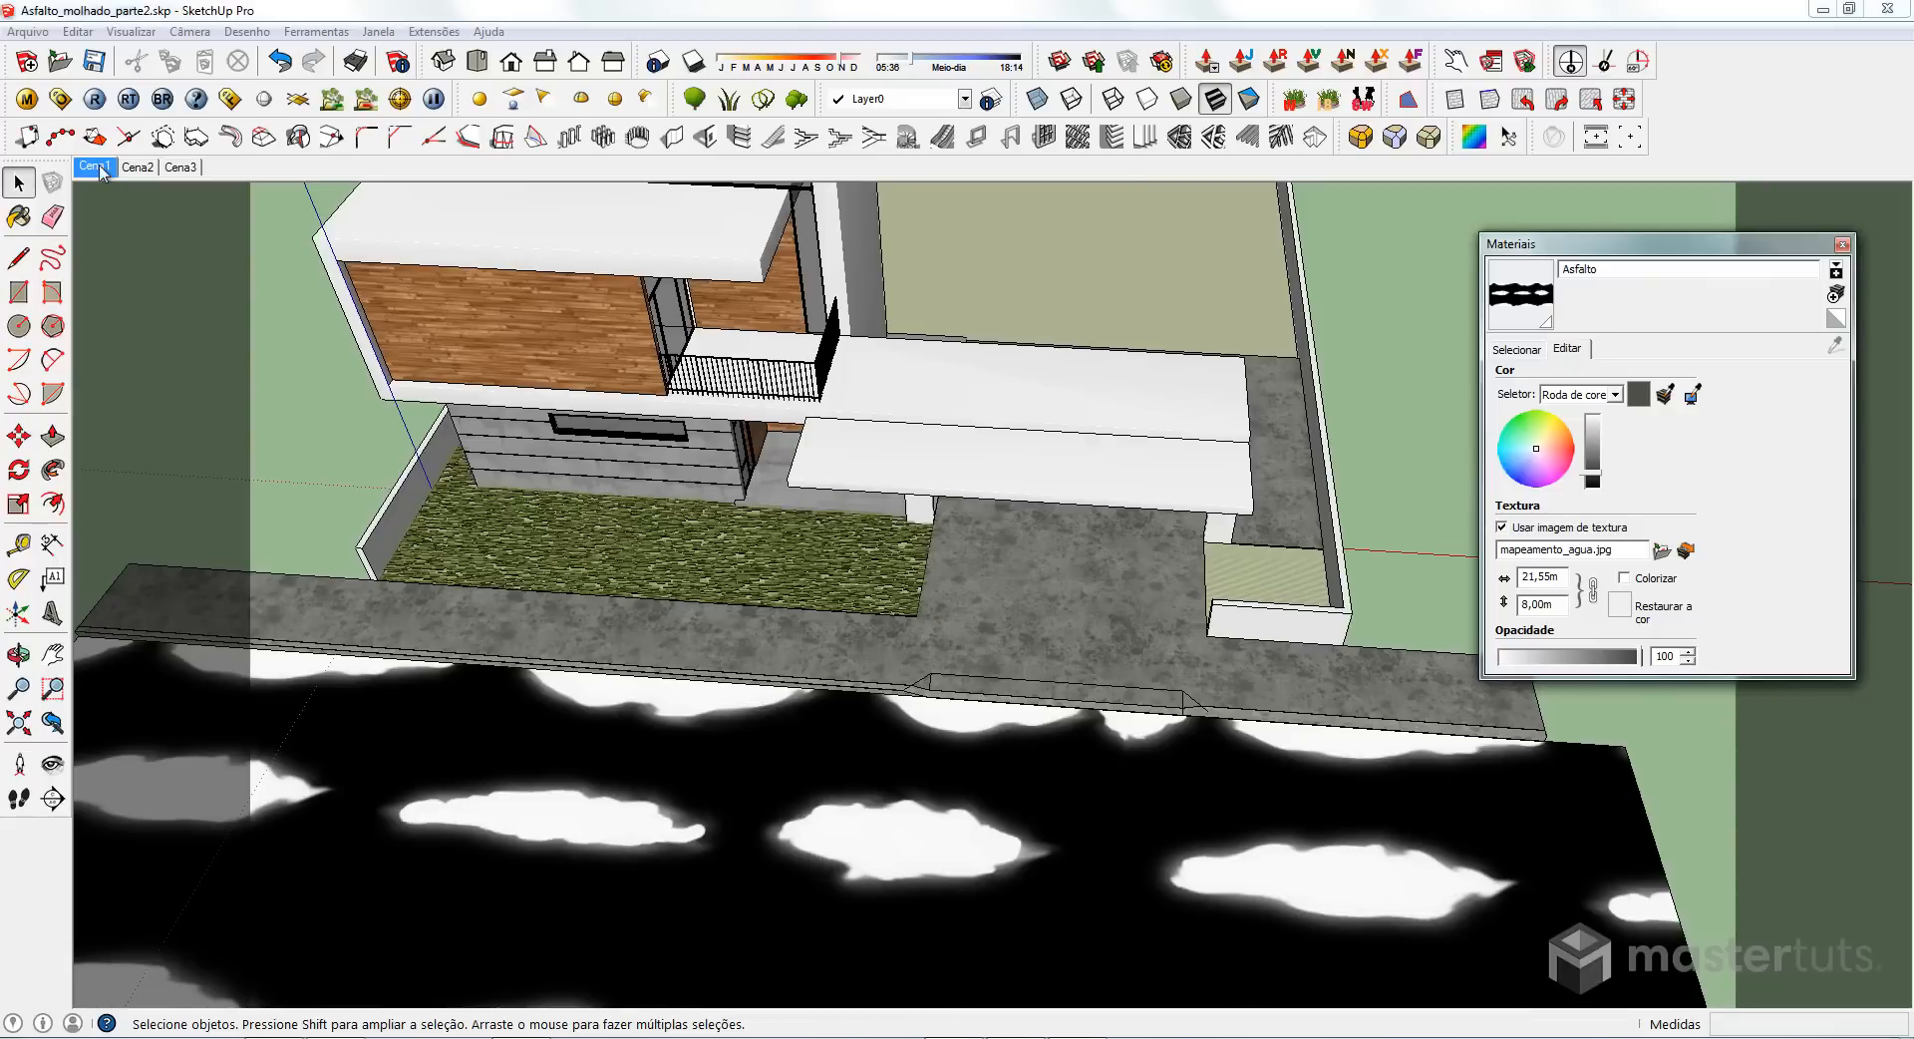
Render the Cena1 view with V-Ray to check the wet patches on the road, and close the frame buffer
click(96, 167)
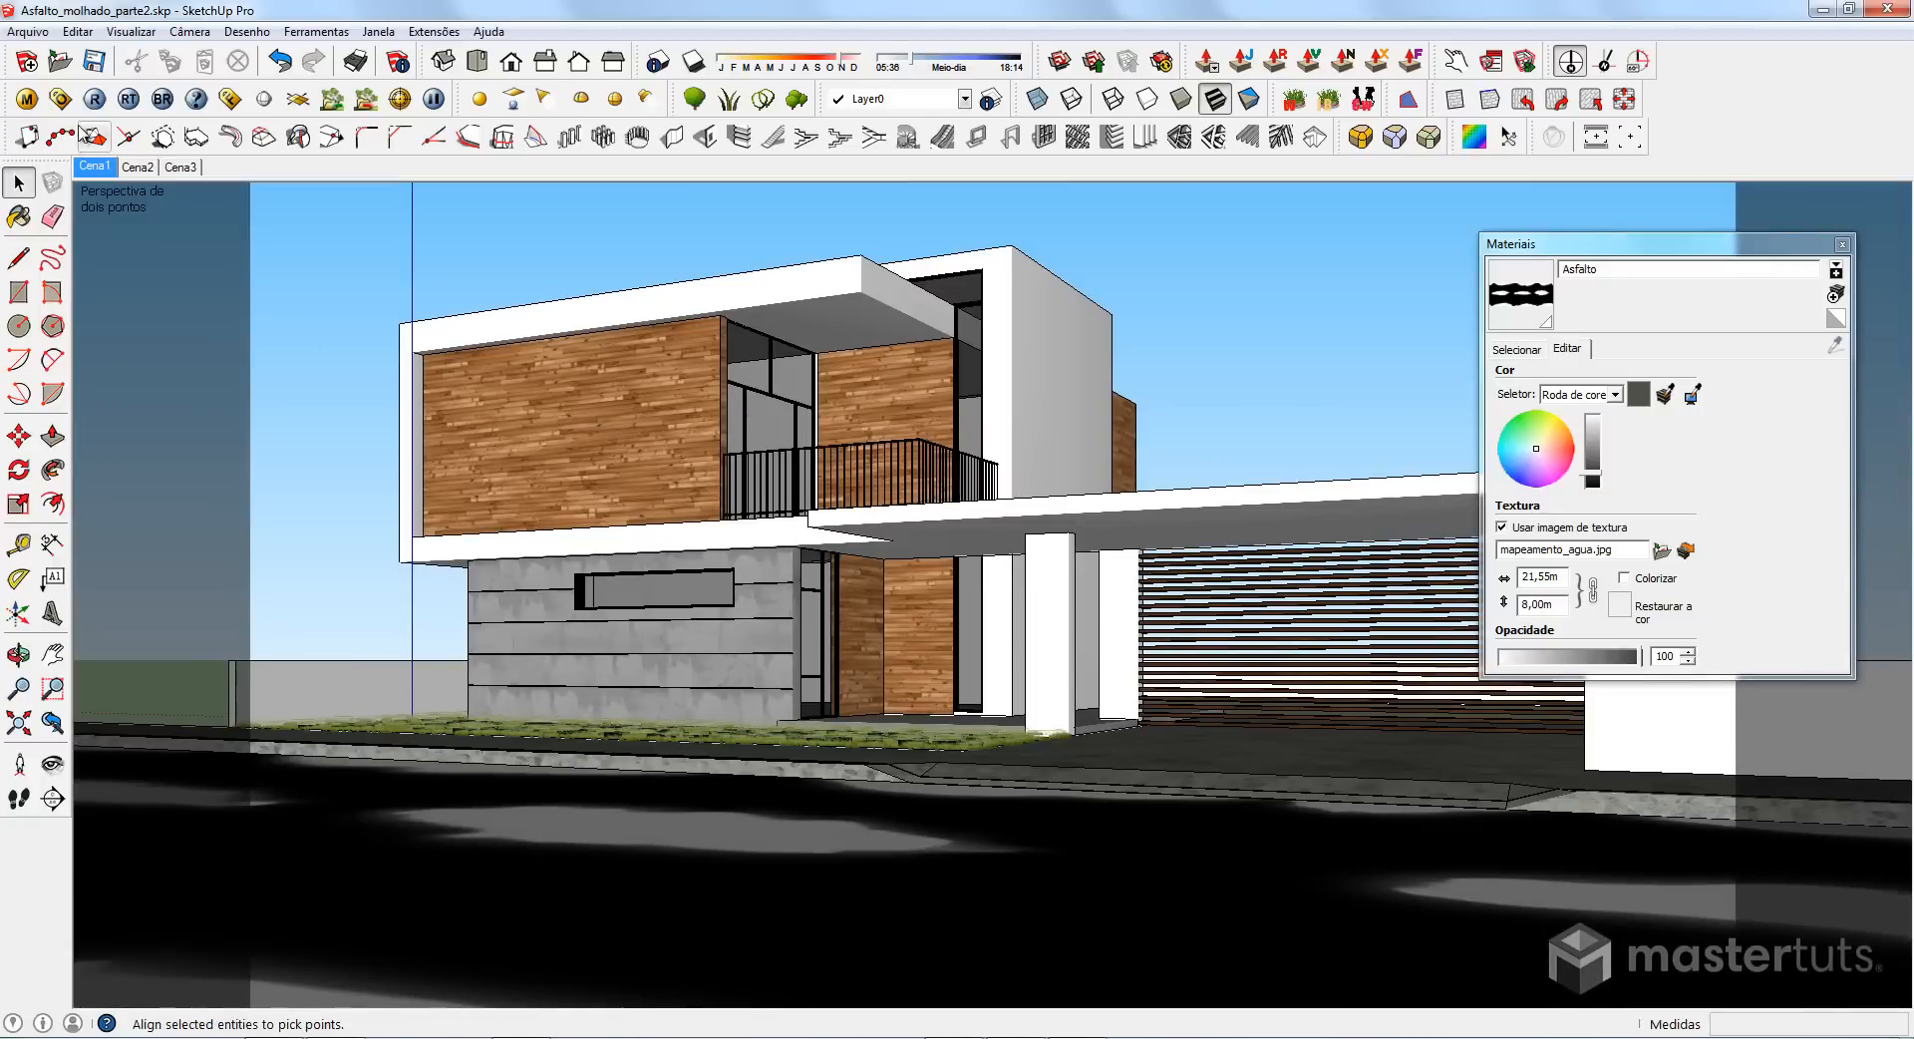
click(95, 99)
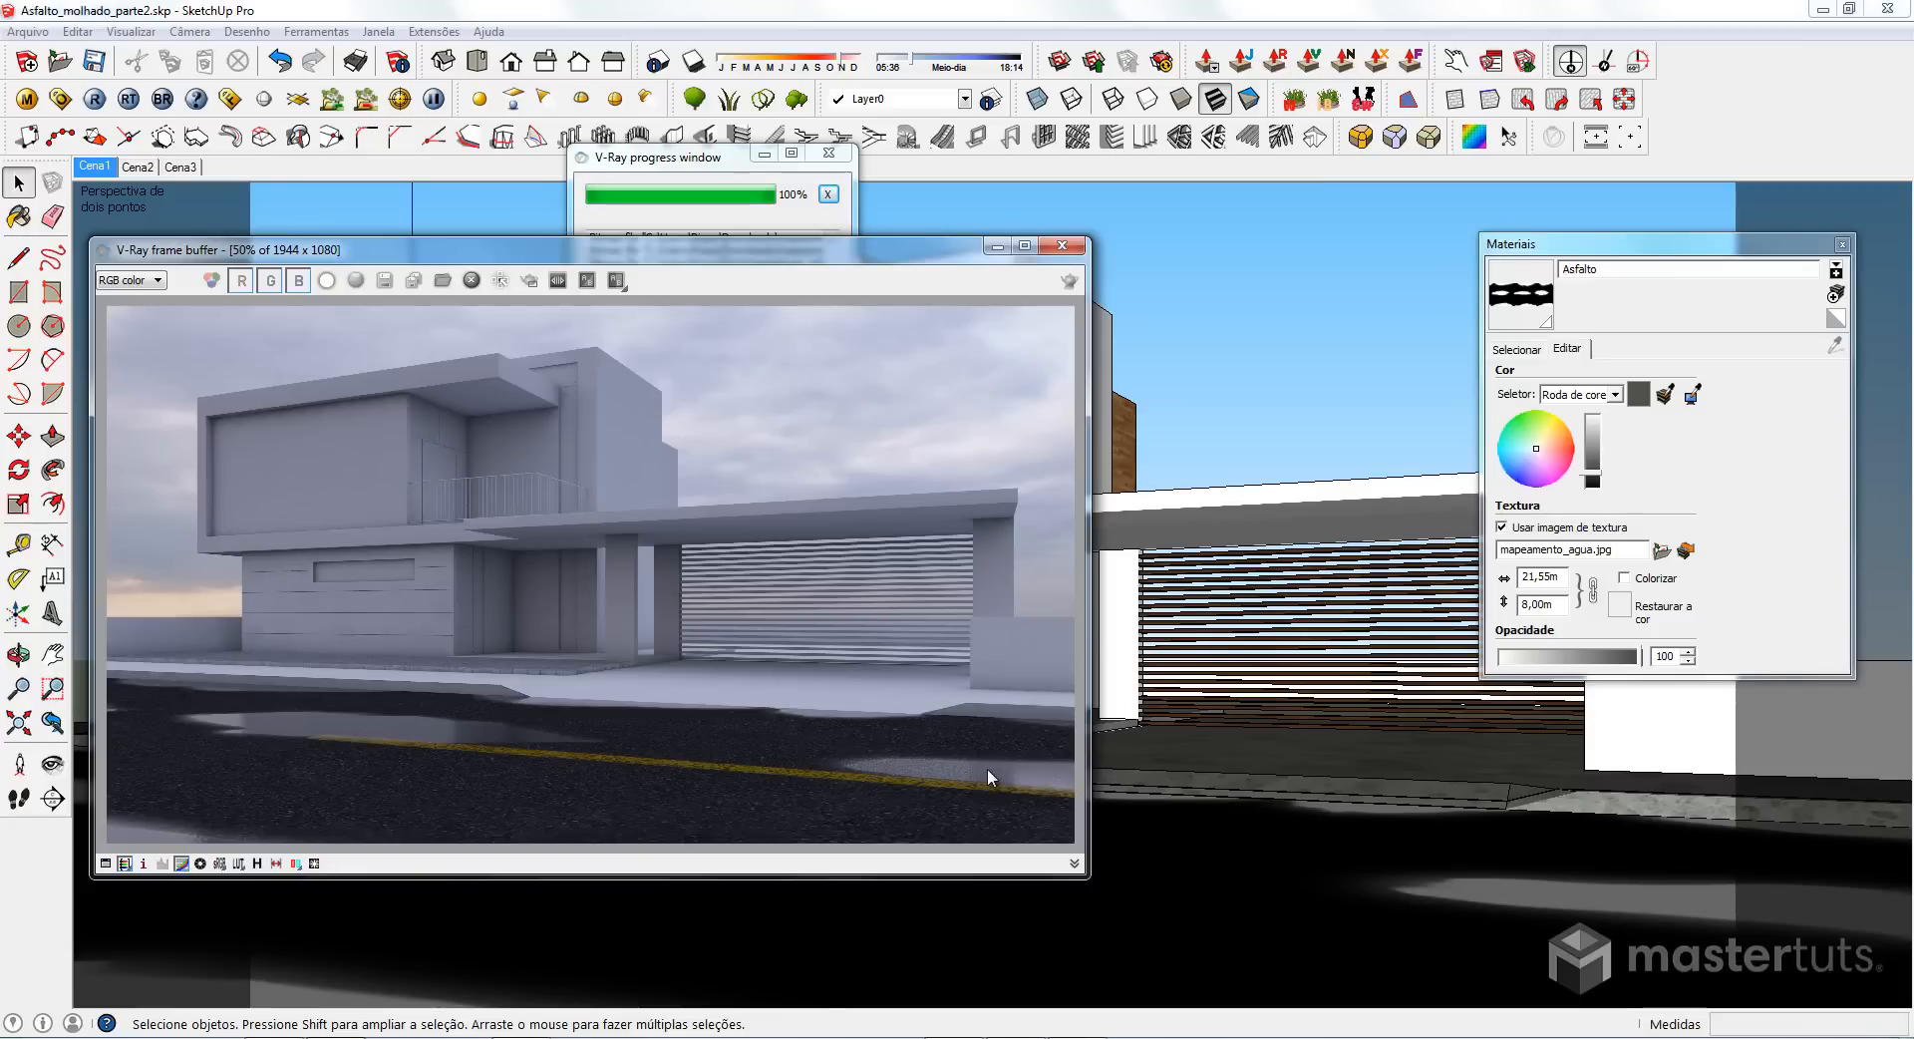
click(235, 202)
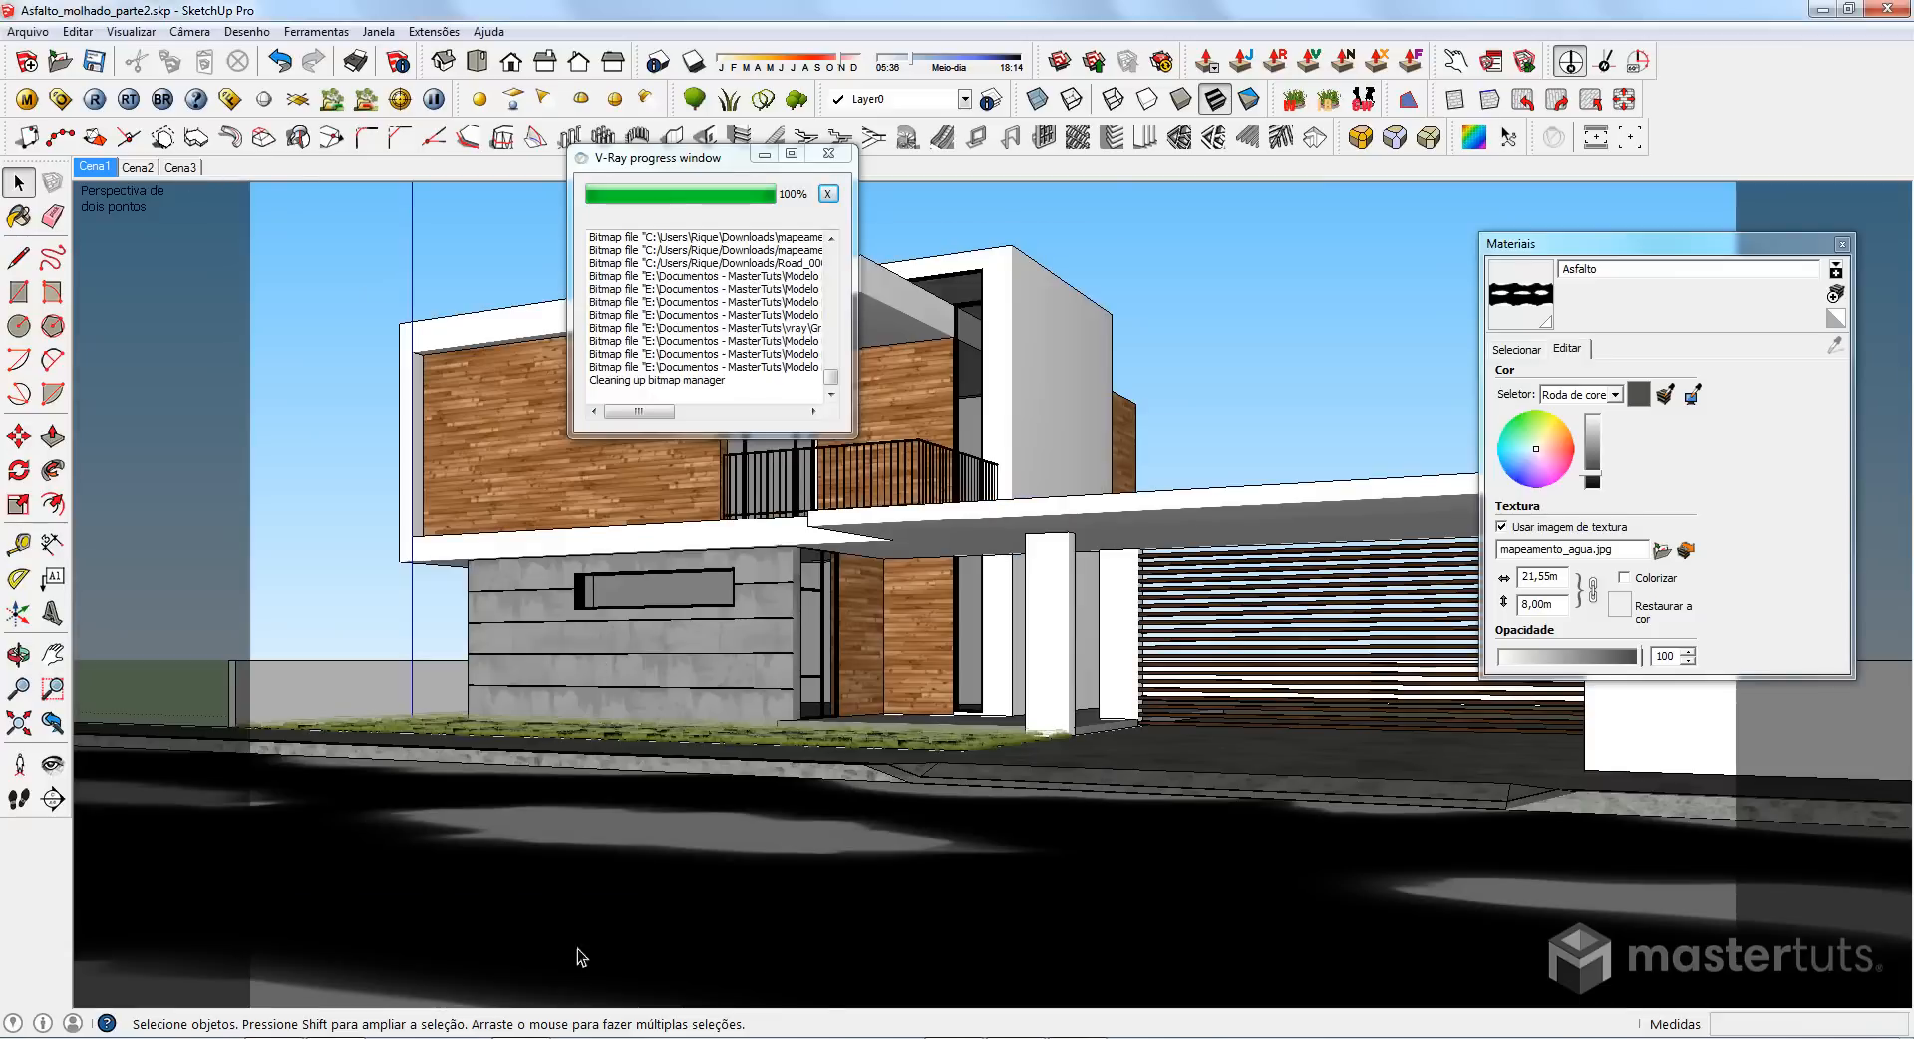
Add a Reflection layer to the Asfalto material in the V-Ray material editor
click(30, 101)
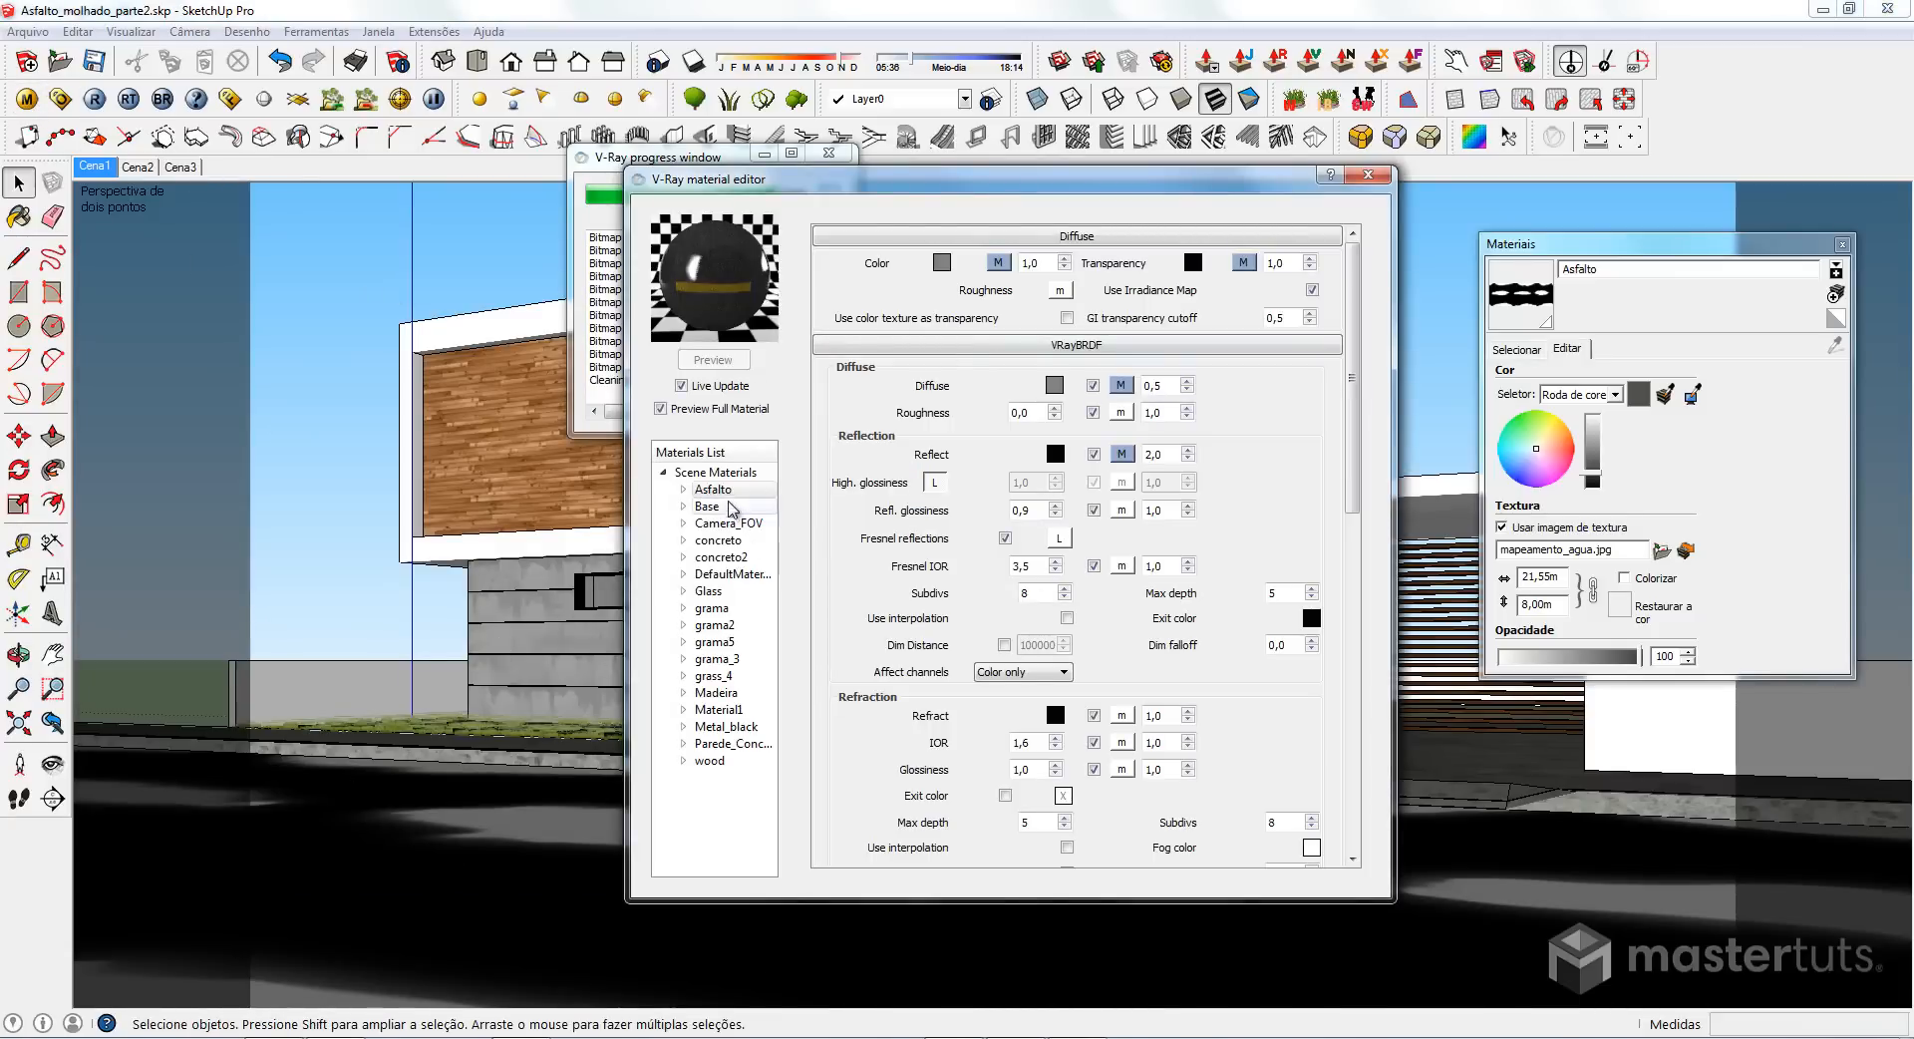
right_click(727, 492)
mouse_move(805, 509)
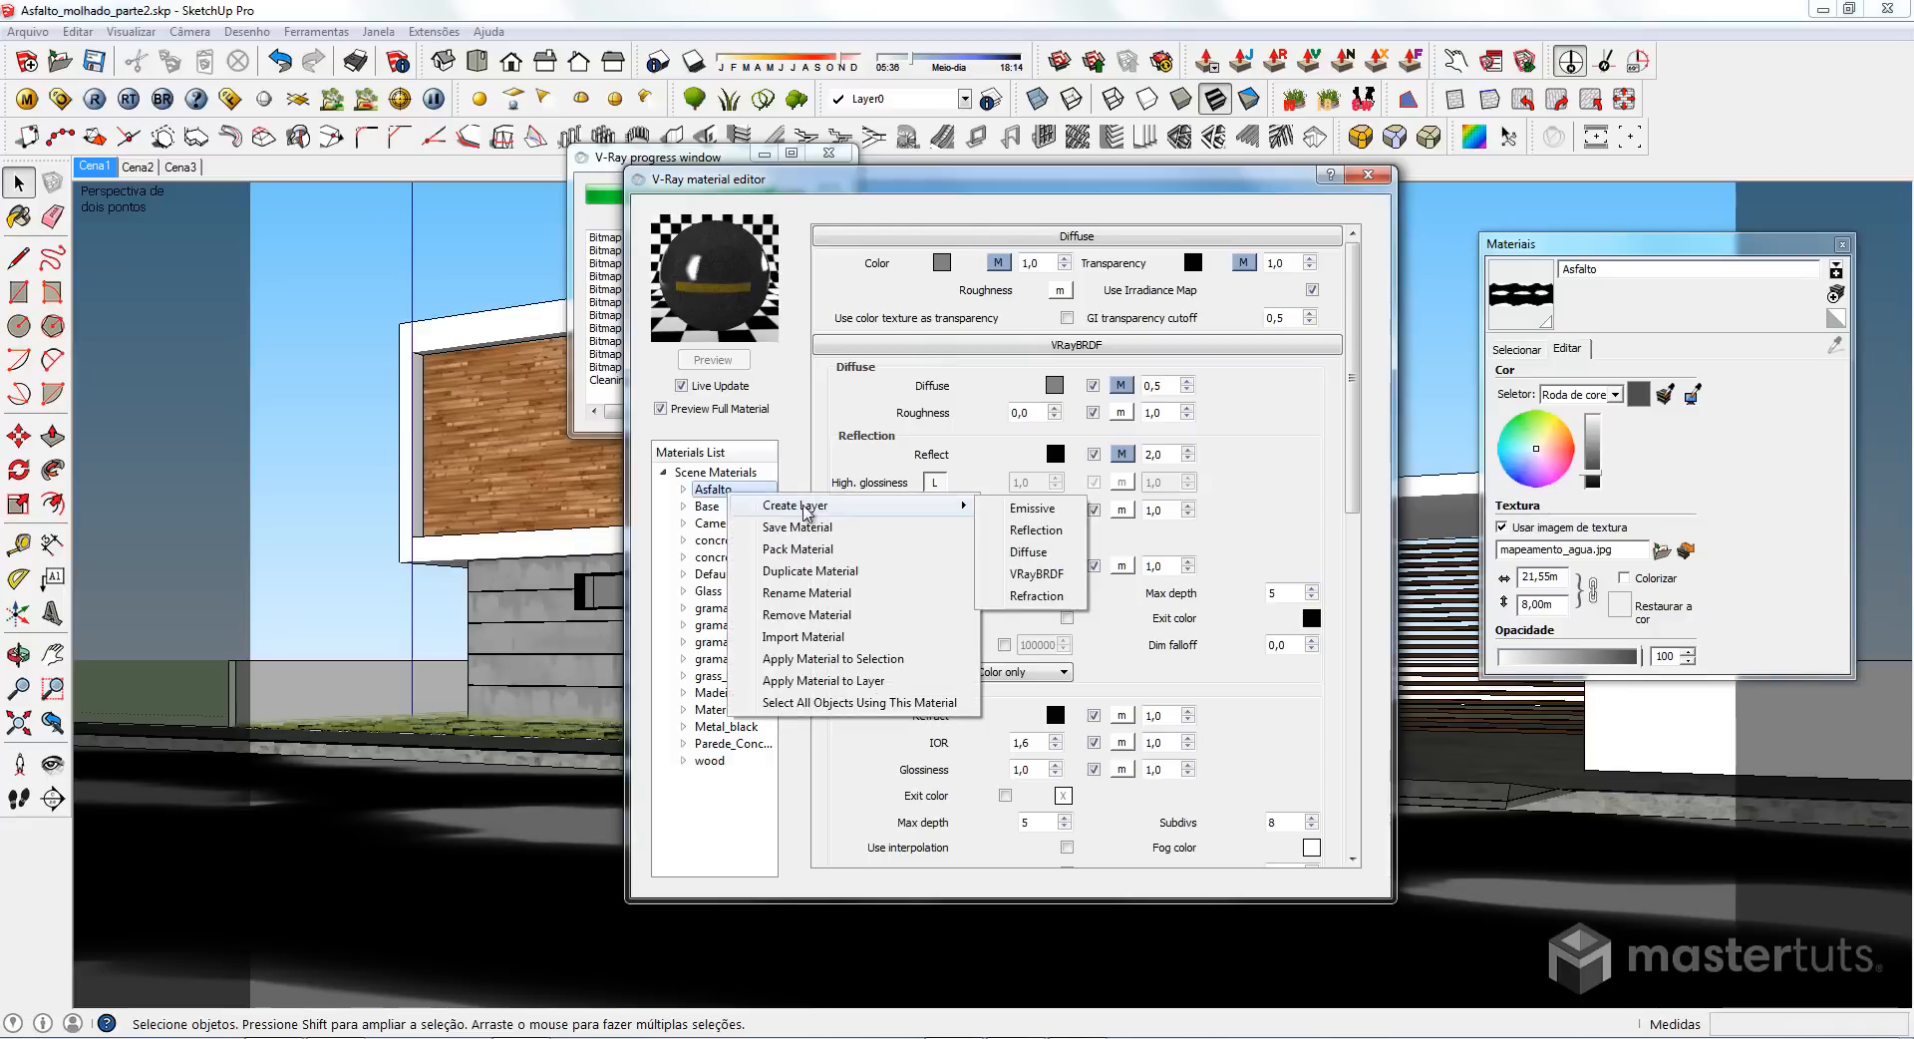
click(1036, 529)
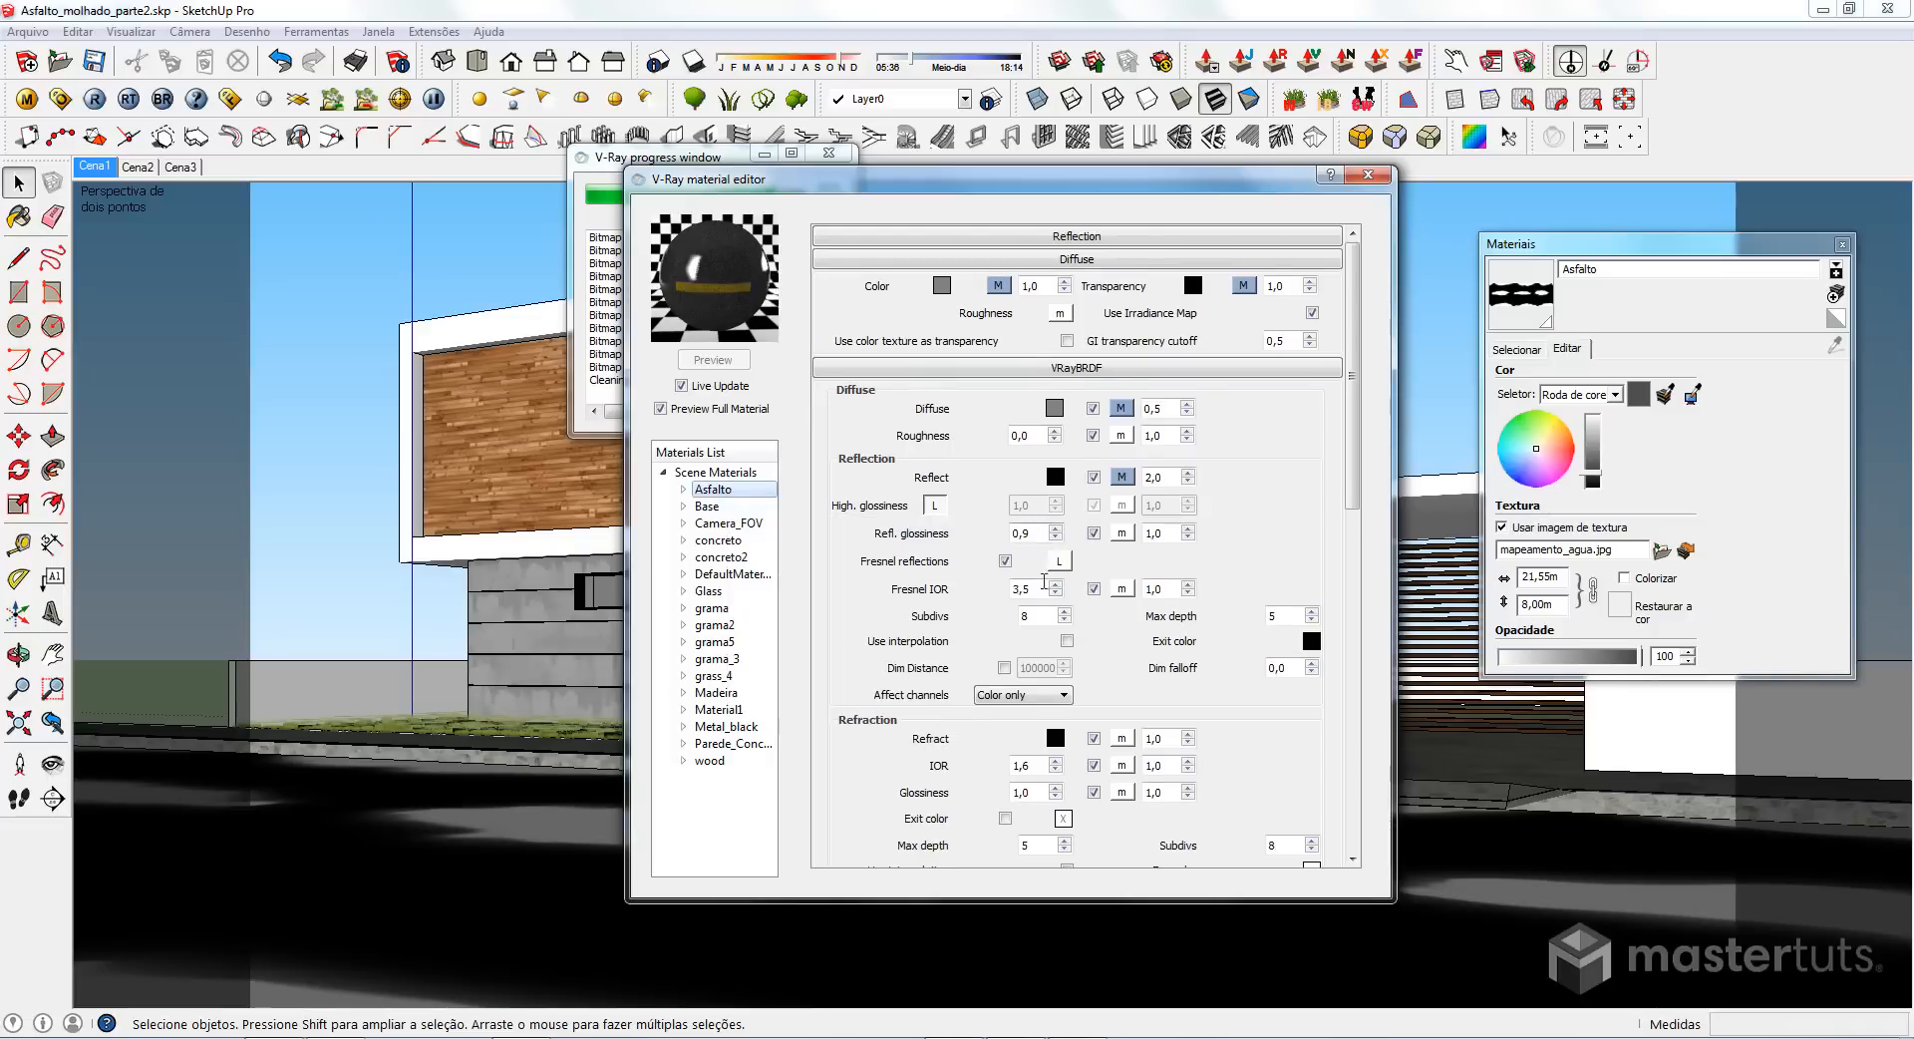
Remove the TexFresnel map from the new layer's reflection by setting its texture to None
click(999, 239)
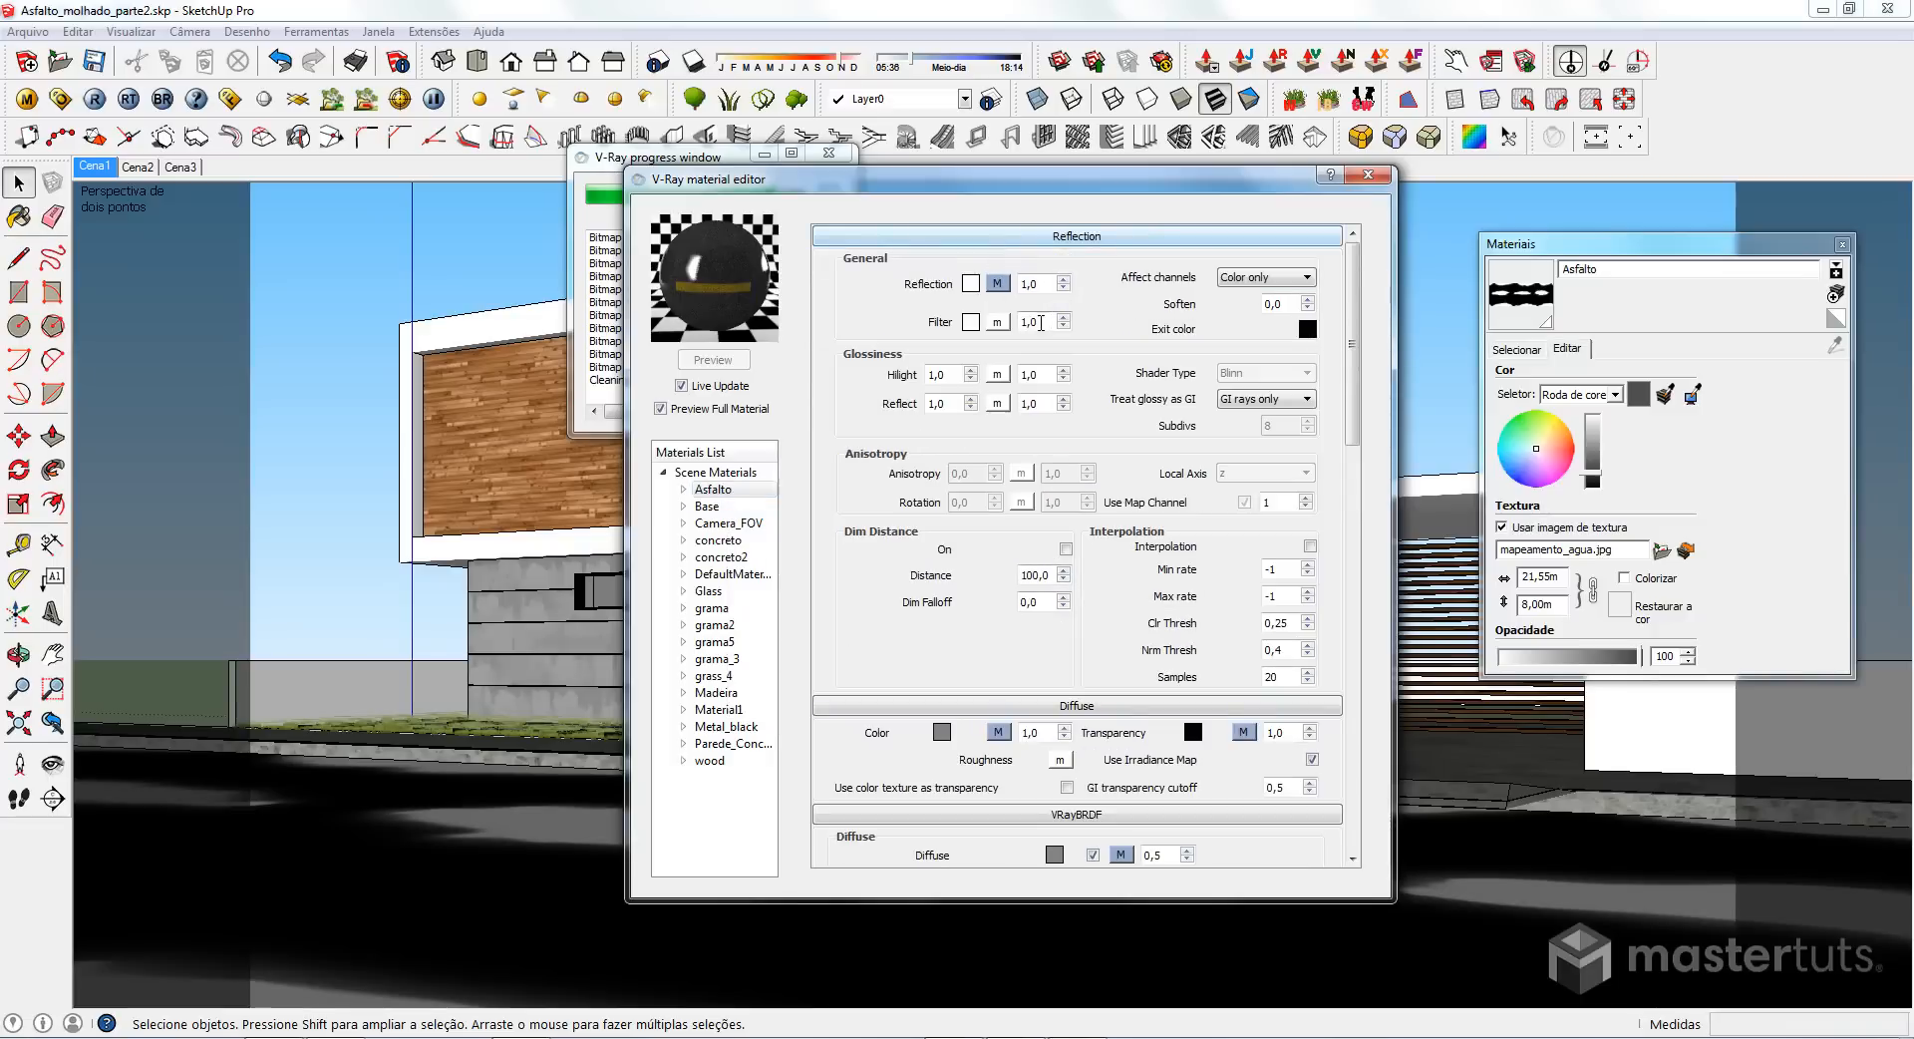
click(1000, 284)
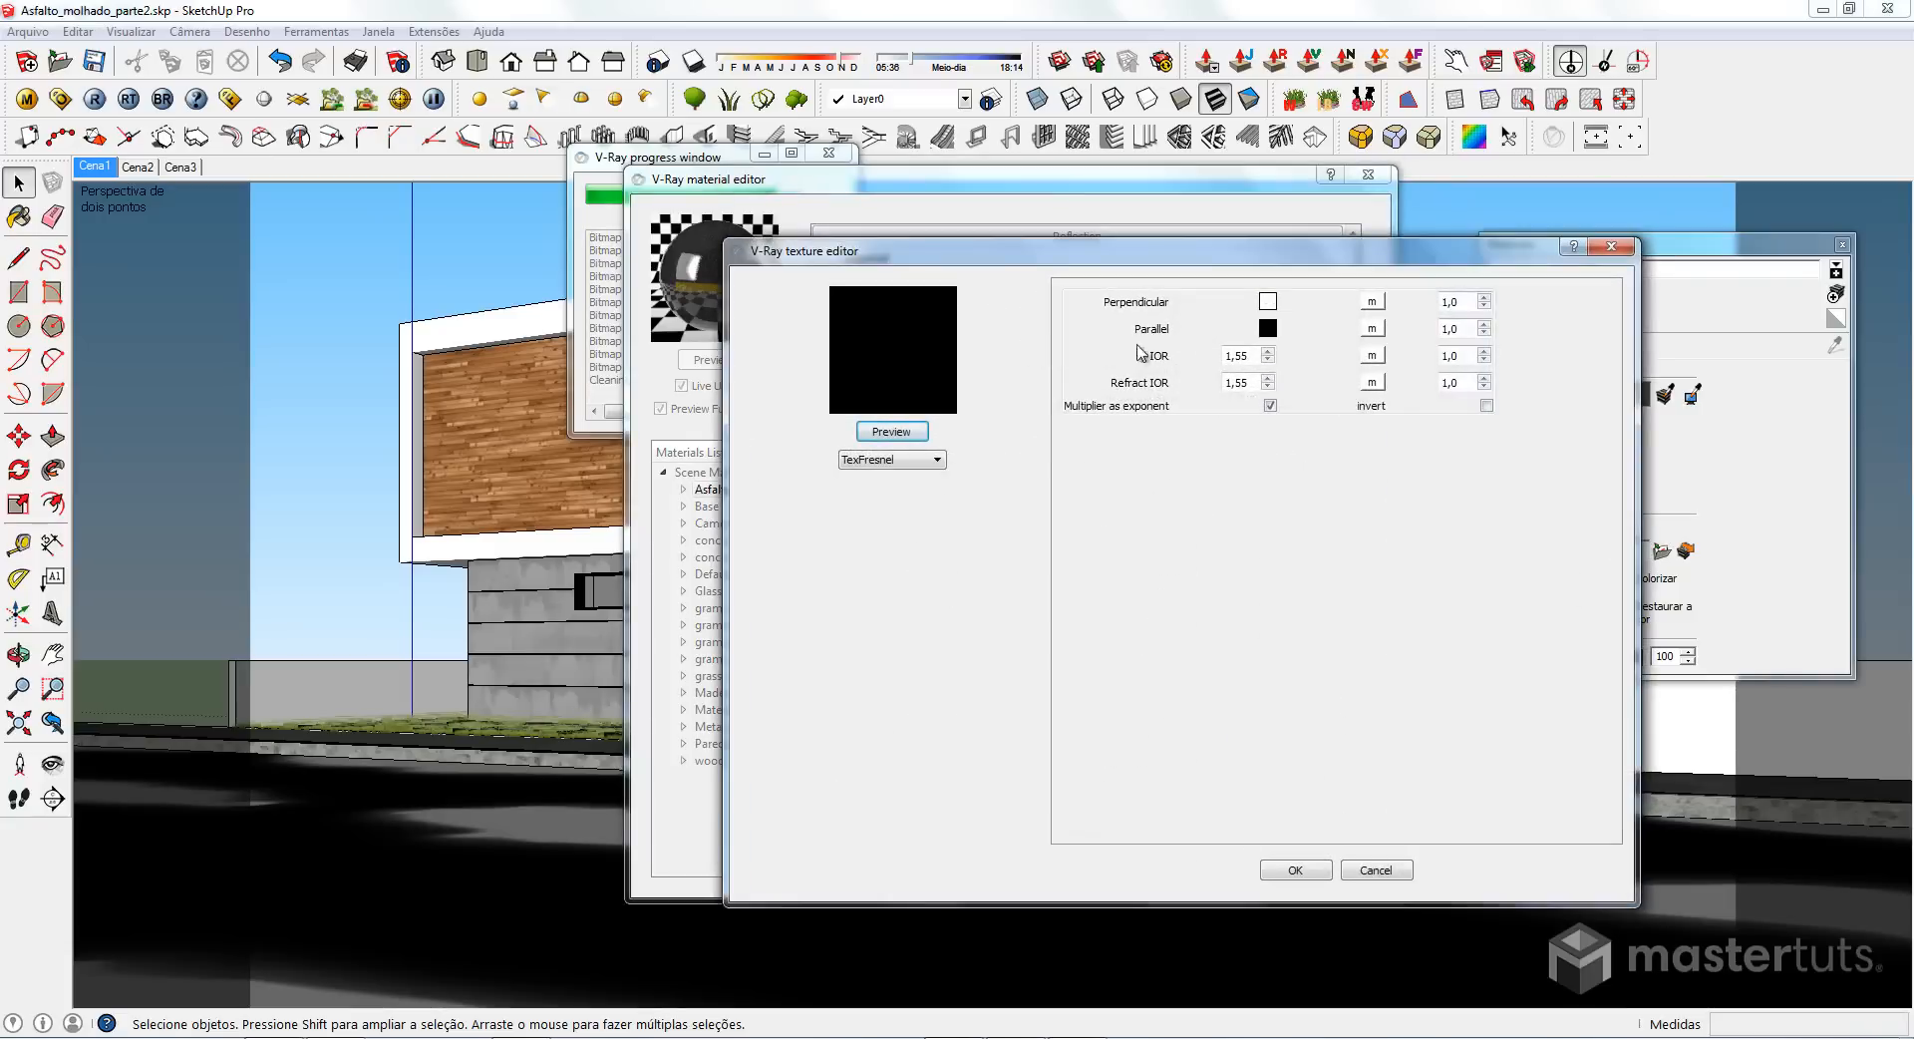
click(867, 462)
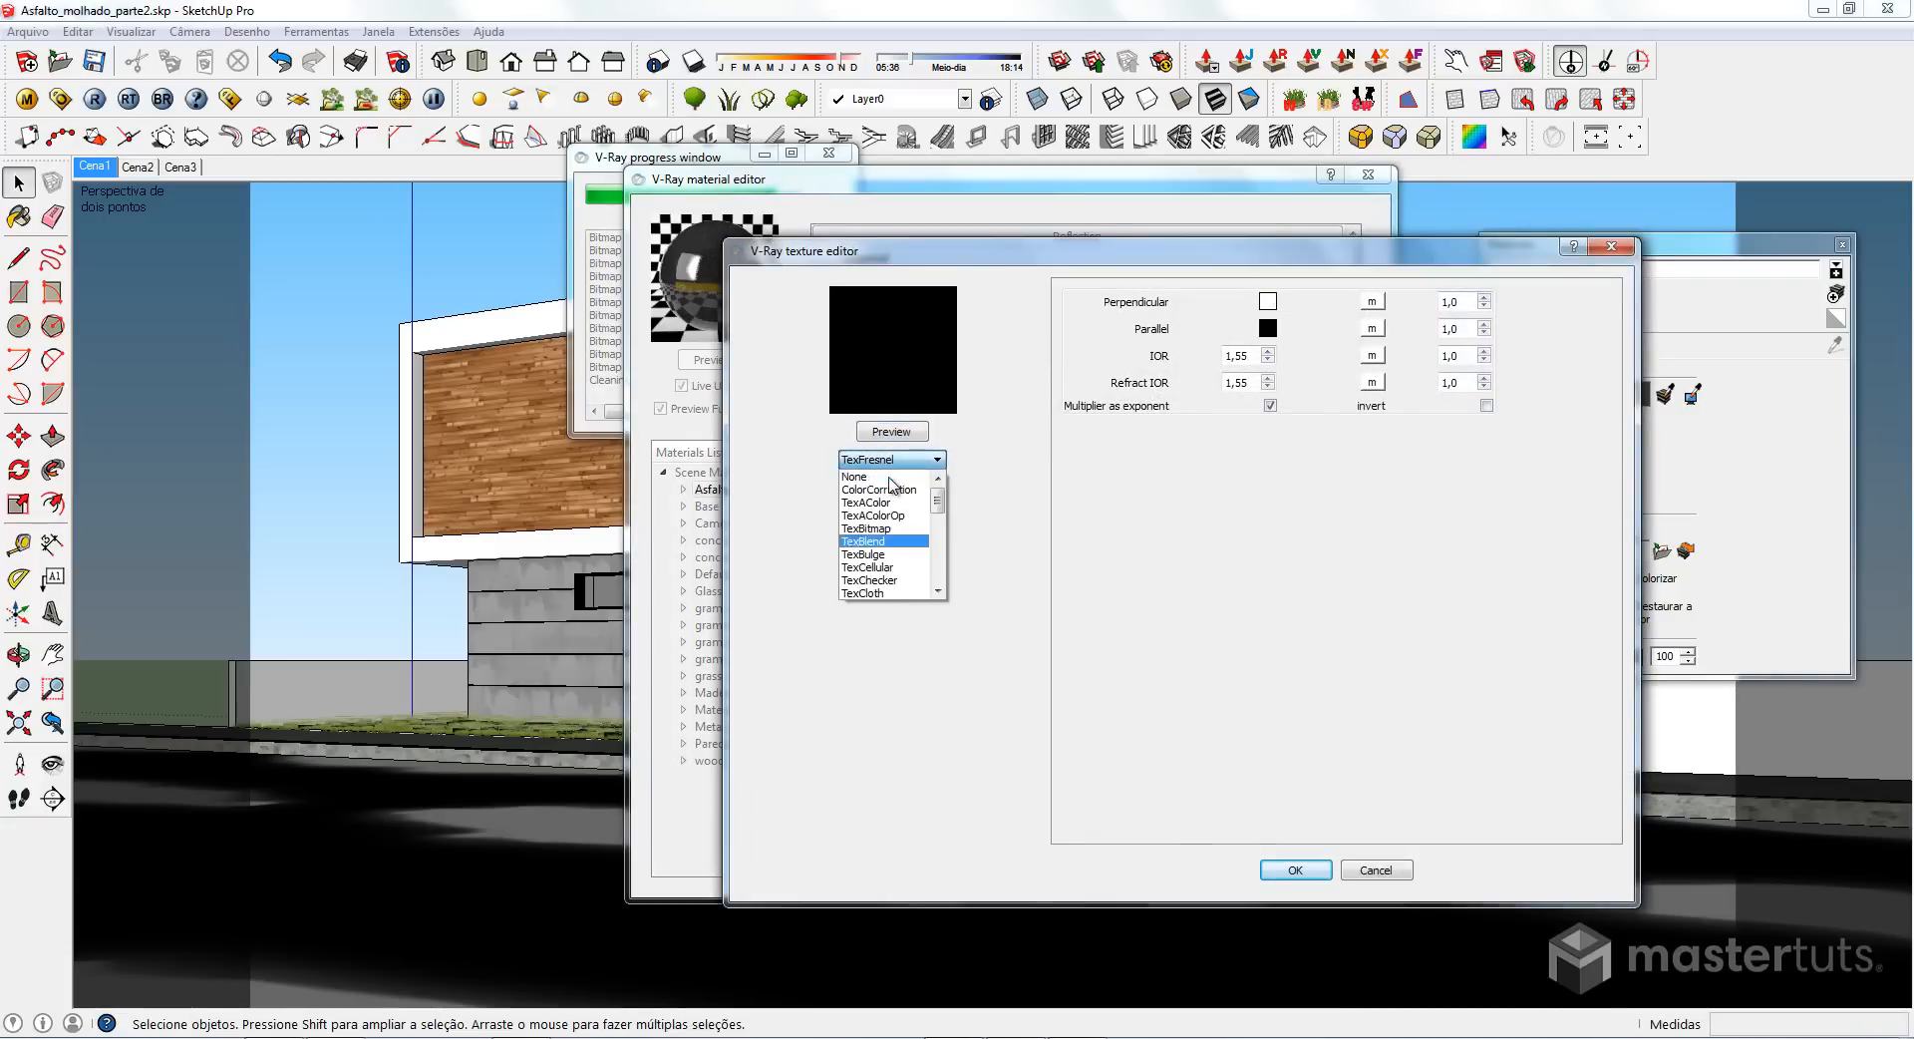
click(884, 476)
click(1291, 869)
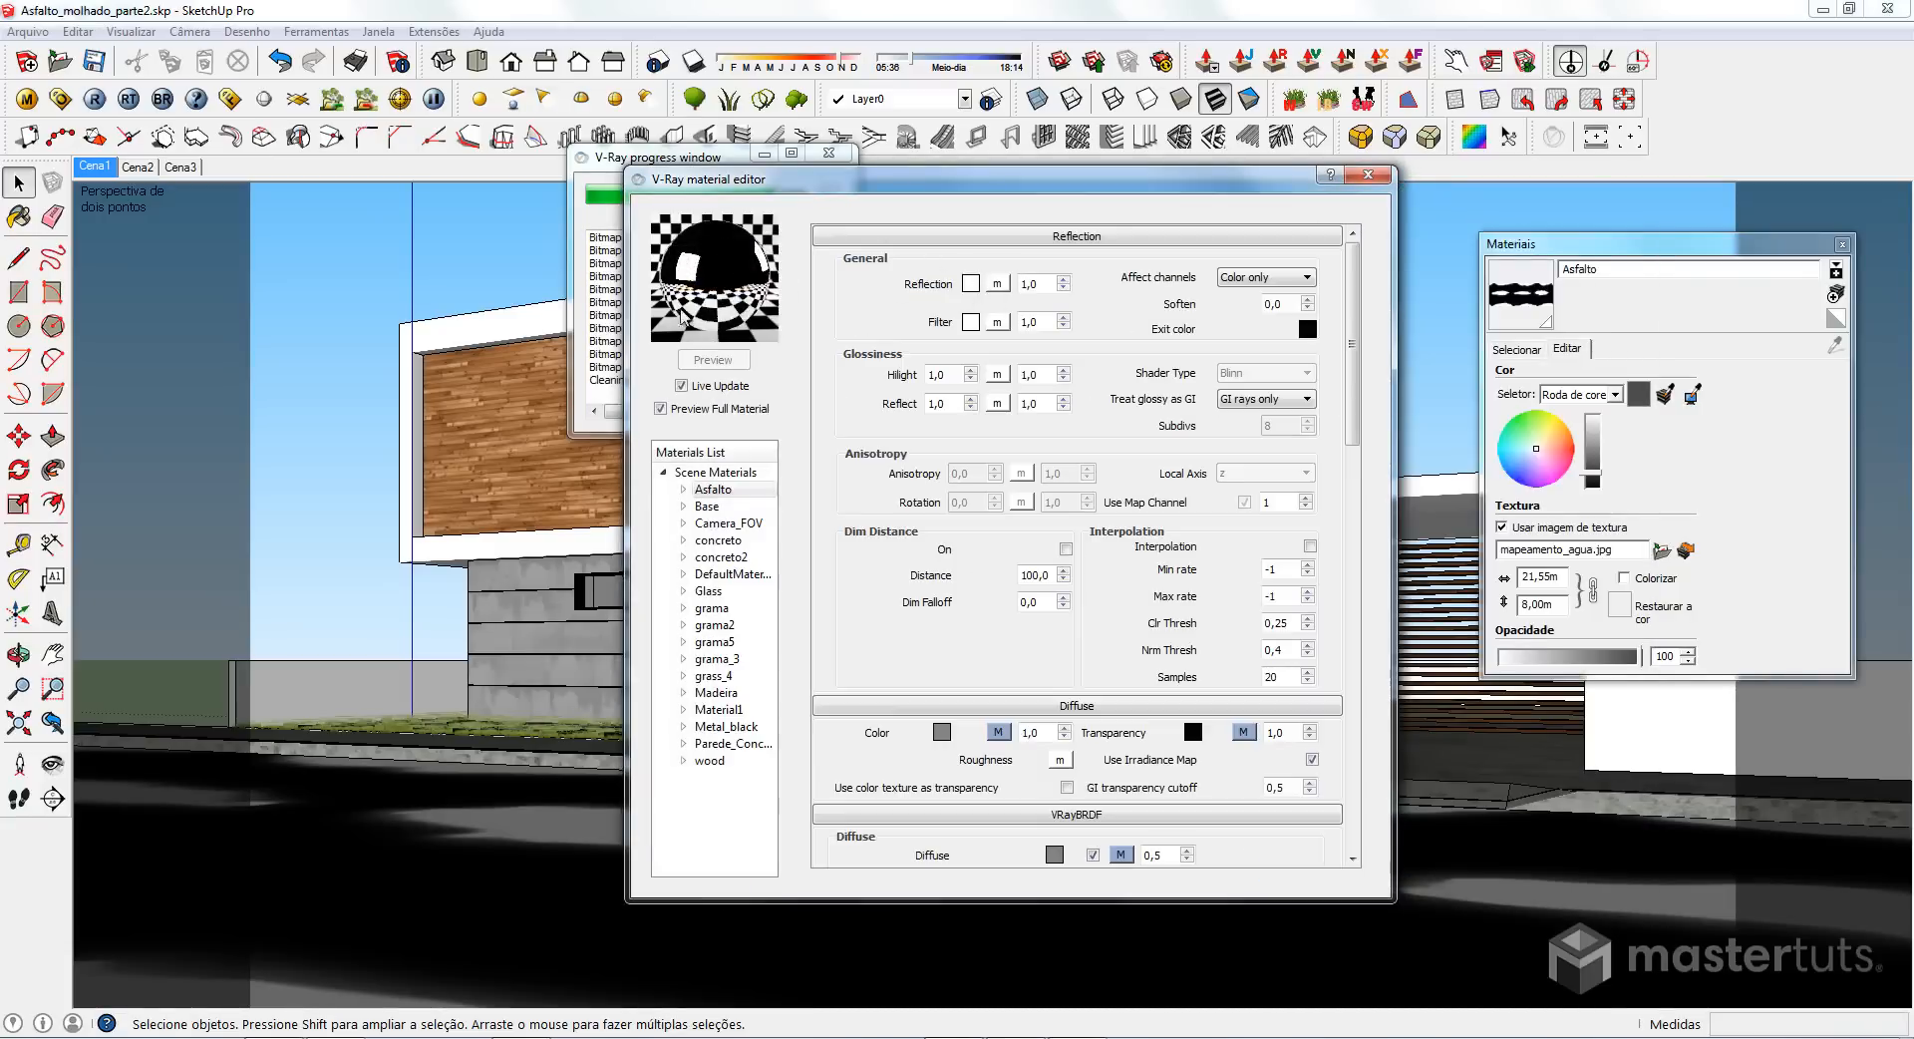
Set the layer's reflection color to a near-black of value 10 and its reflect glossiness to 0,9, then close the editor
click(970, 284)
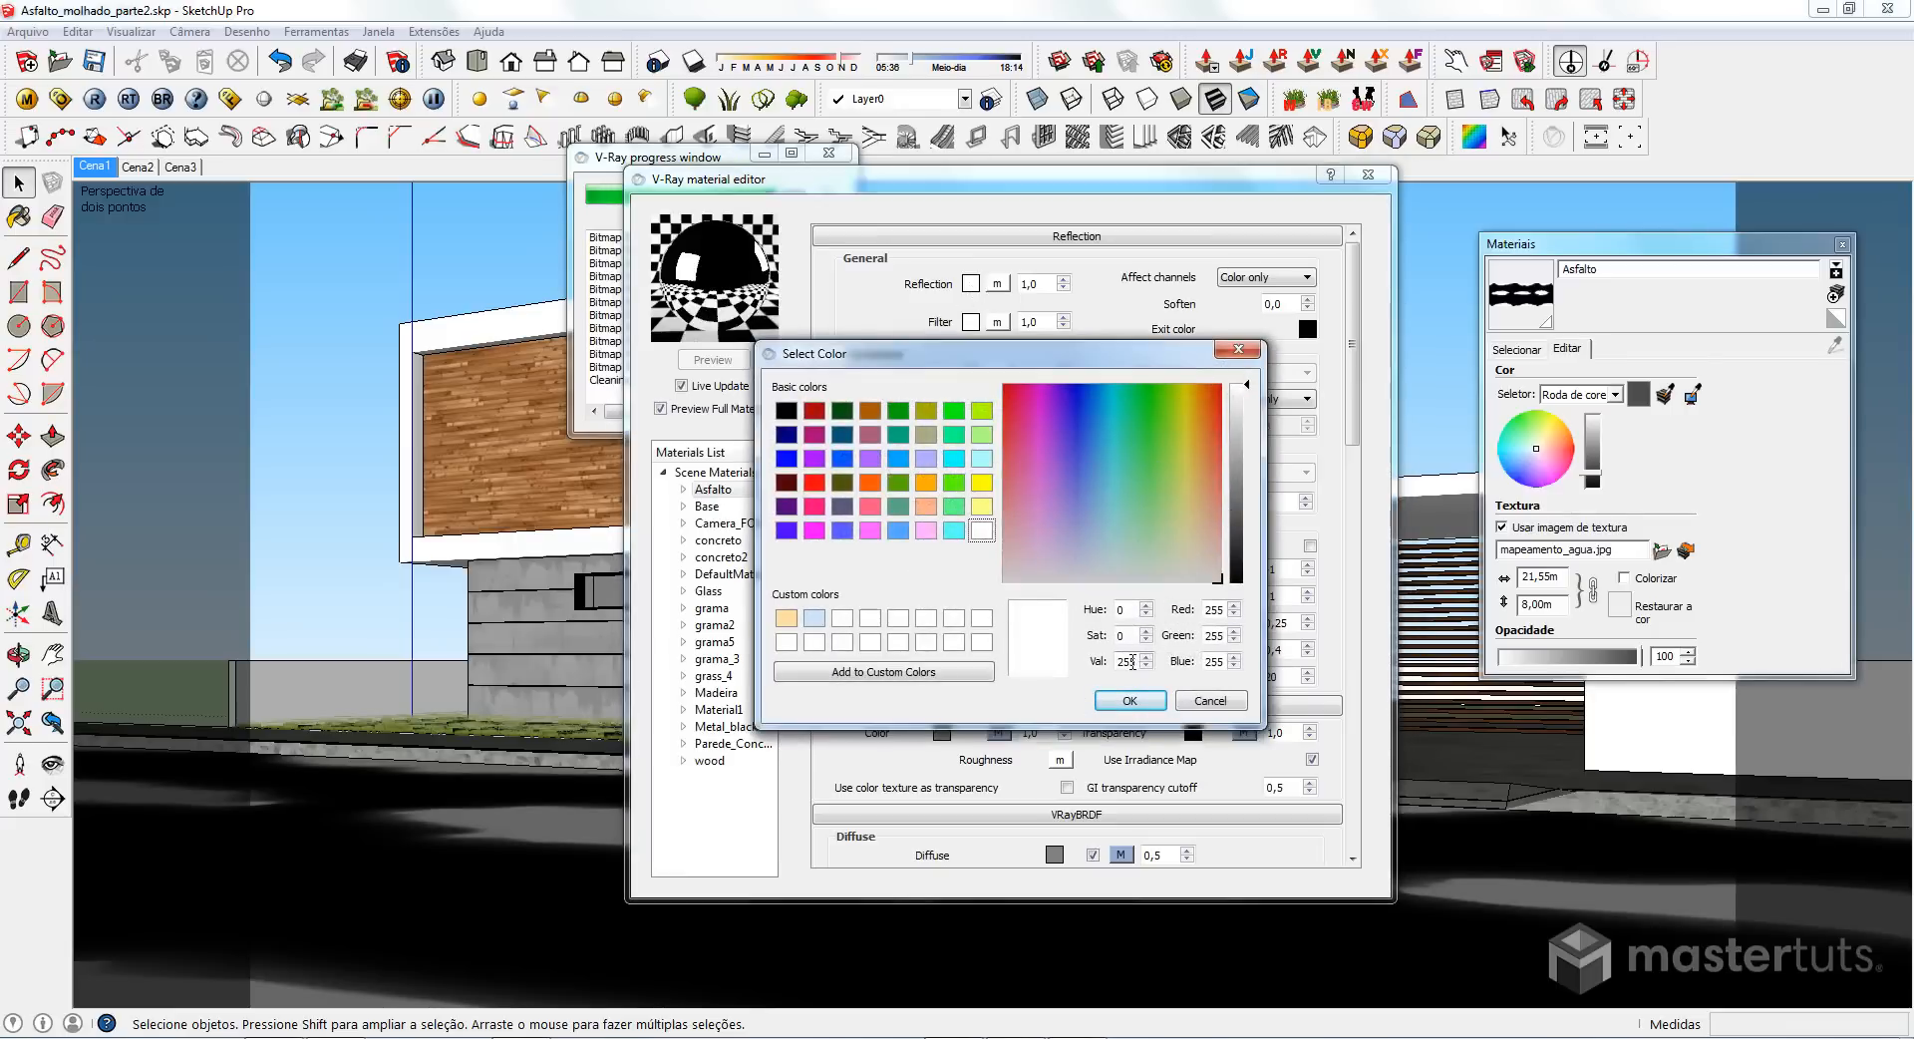
click(1133, 661)
text(10)
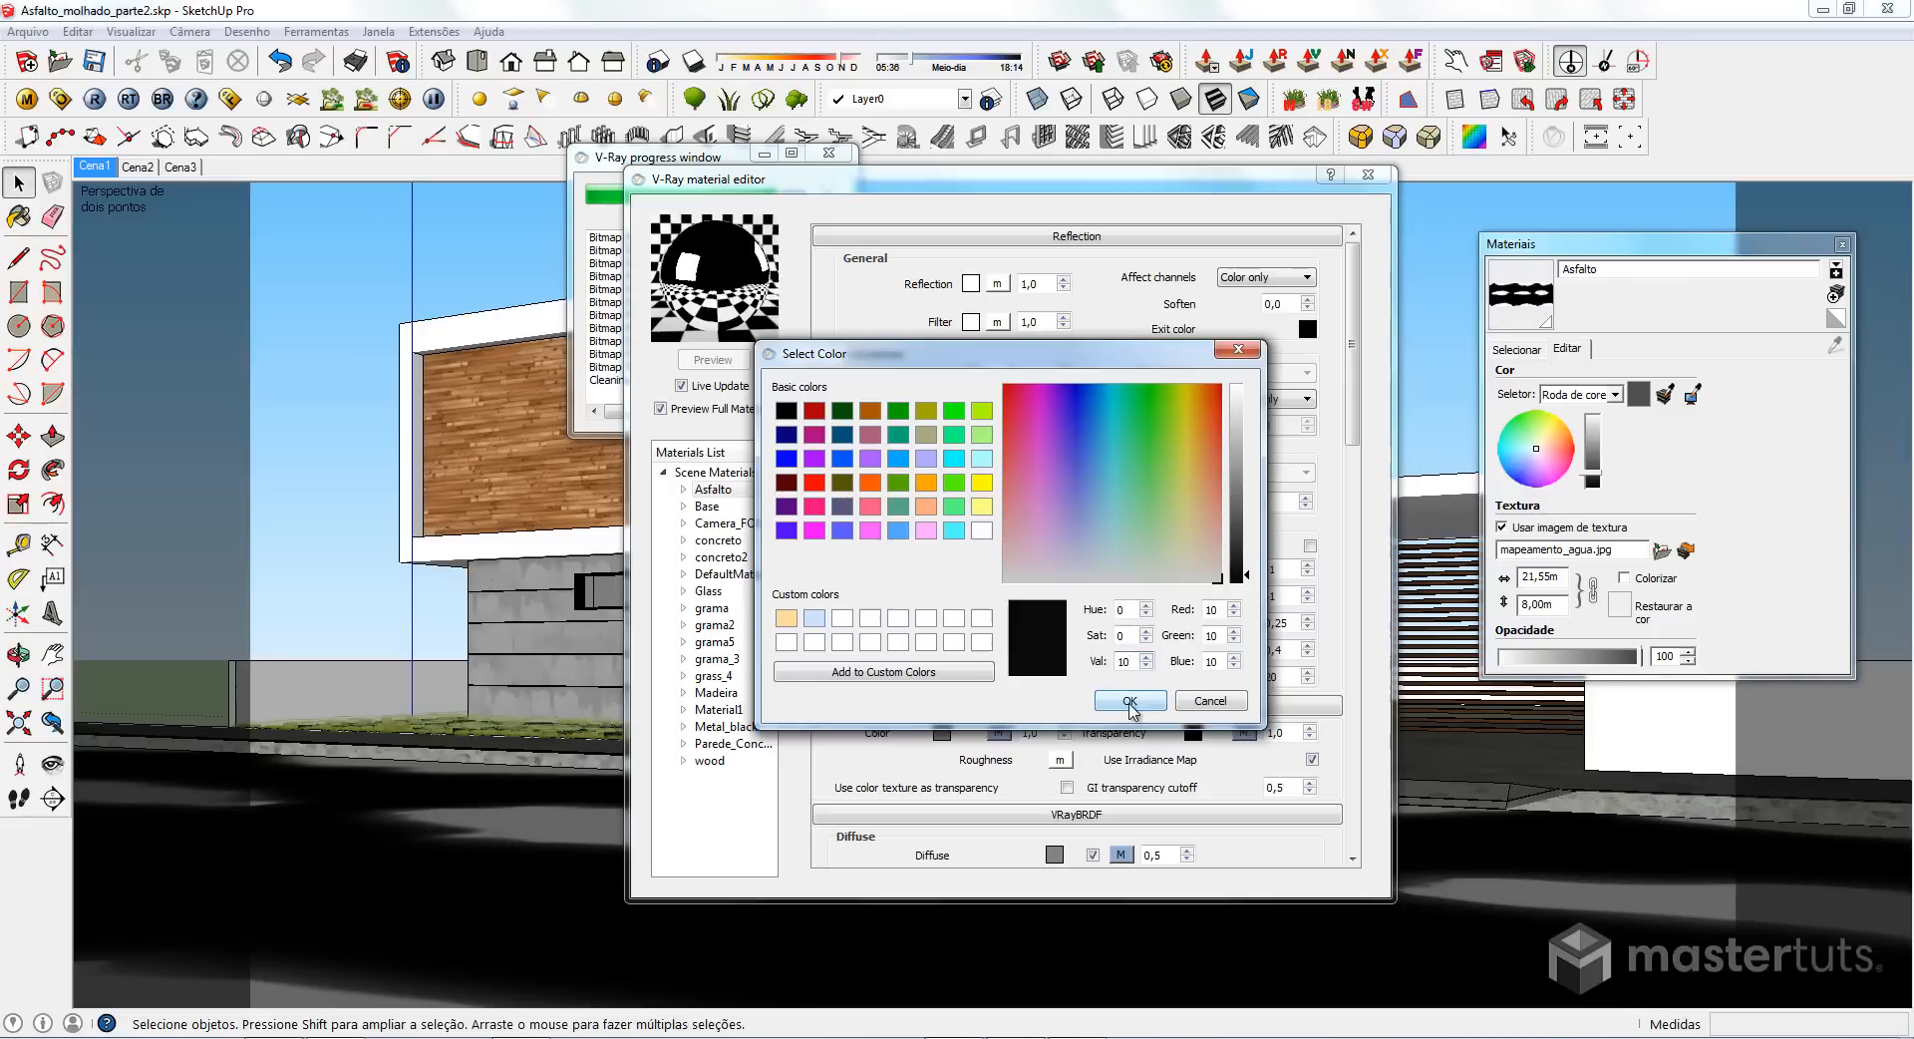
click(1130, 700)
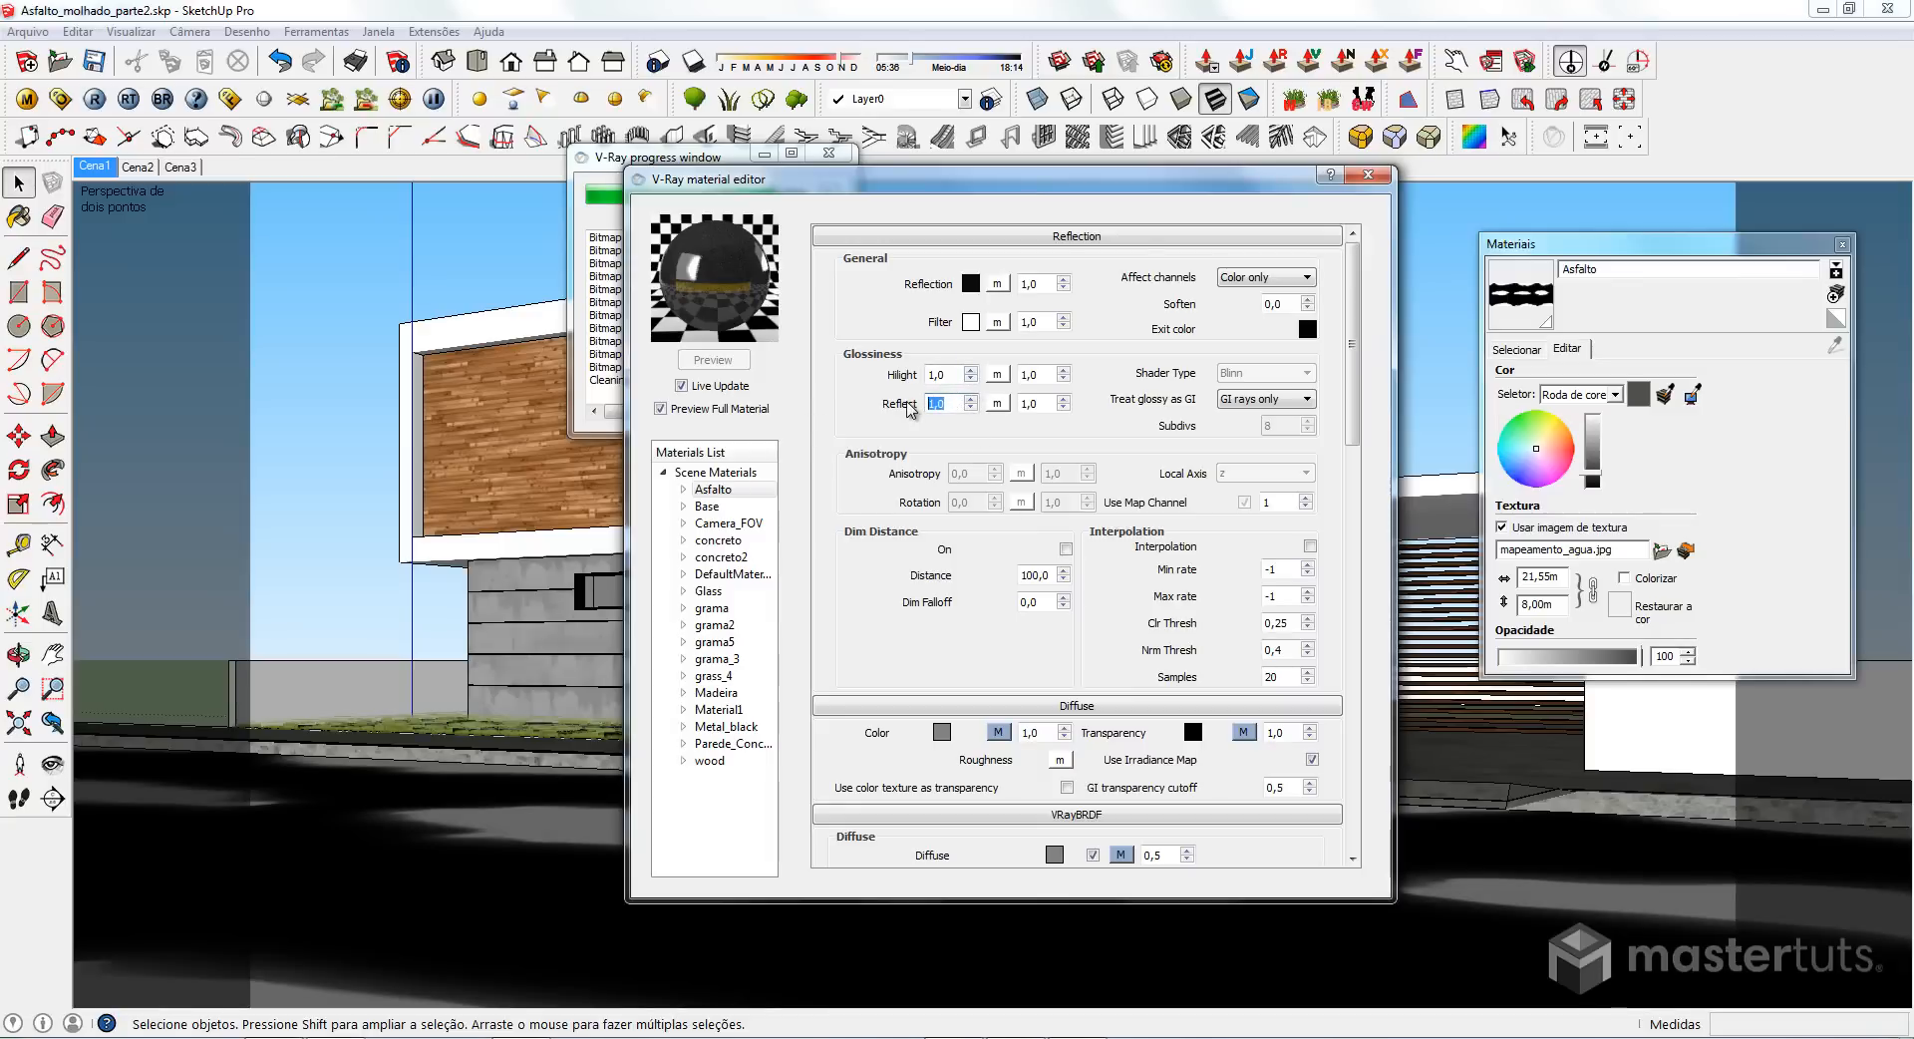
text(9)
click(1366, 177)
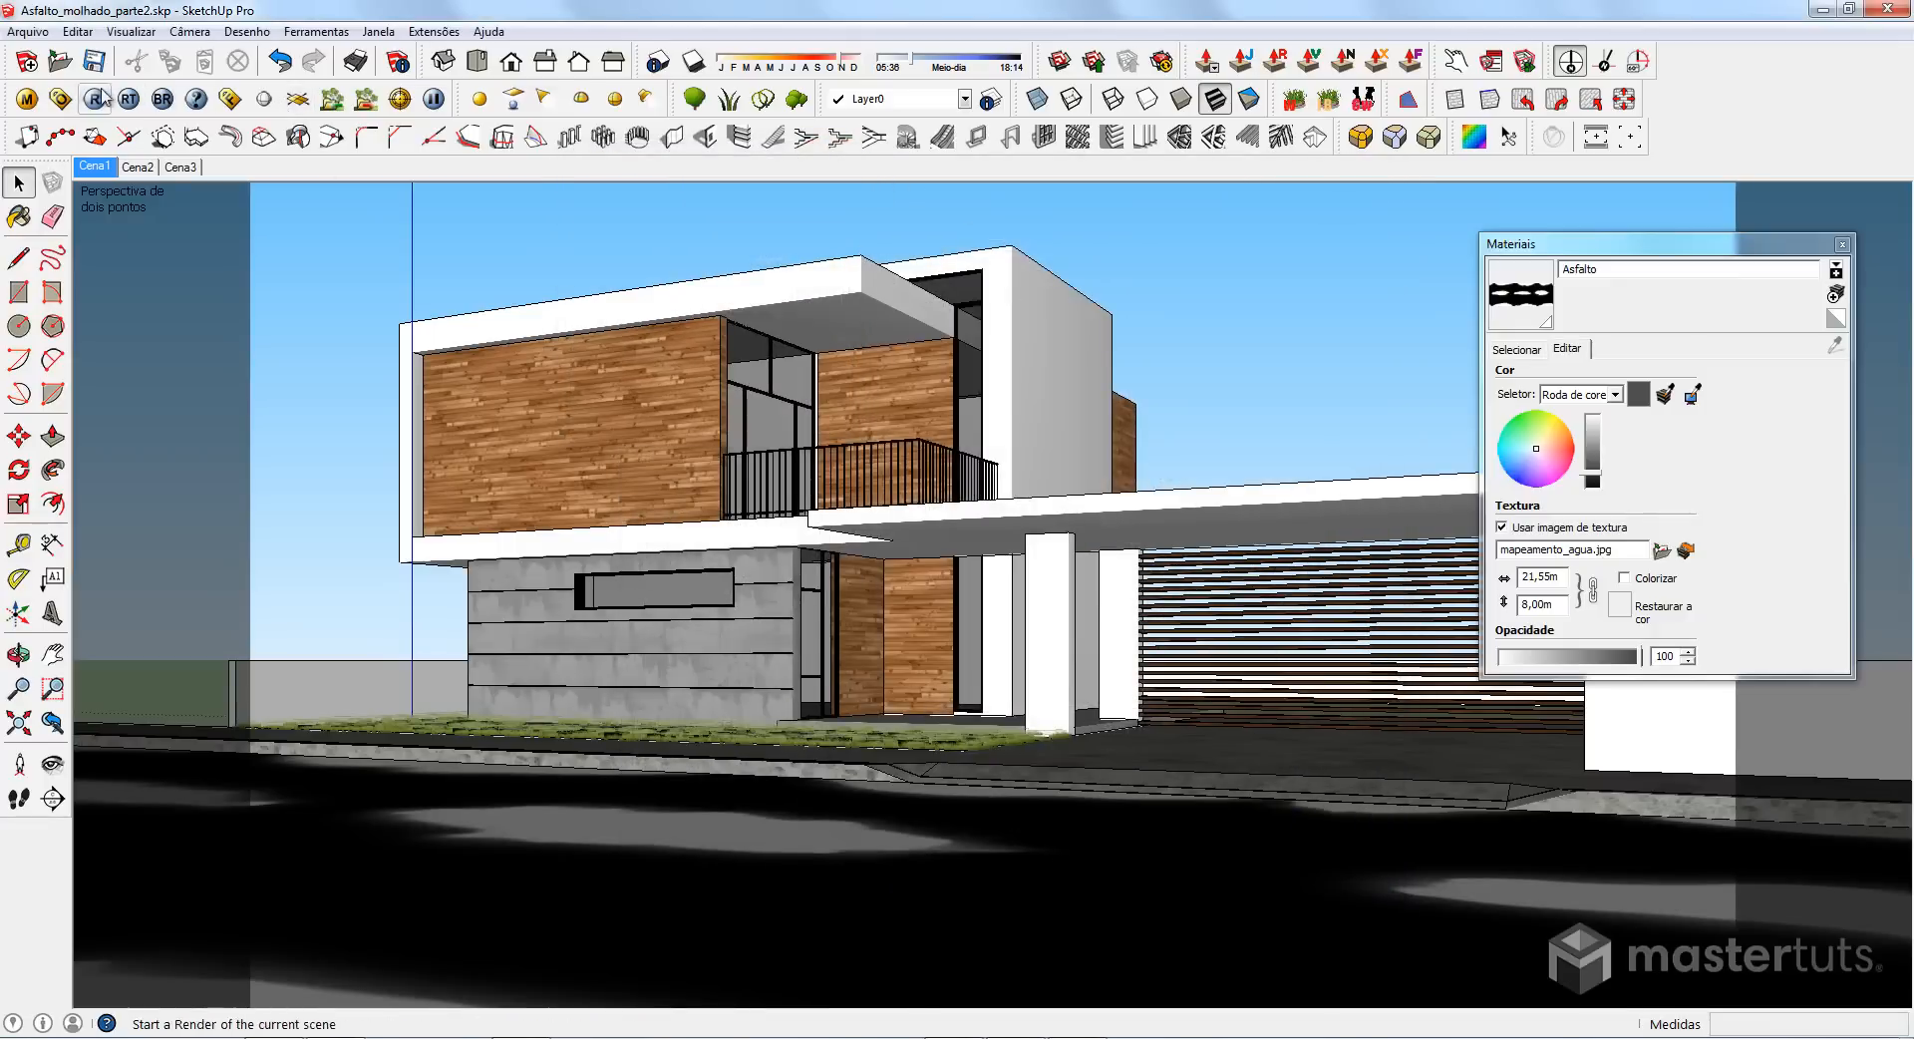
Start a V-Ray render from a slightly higher, closer angle on the road in front of the house
middle_drag(766, 633, 808, 661)
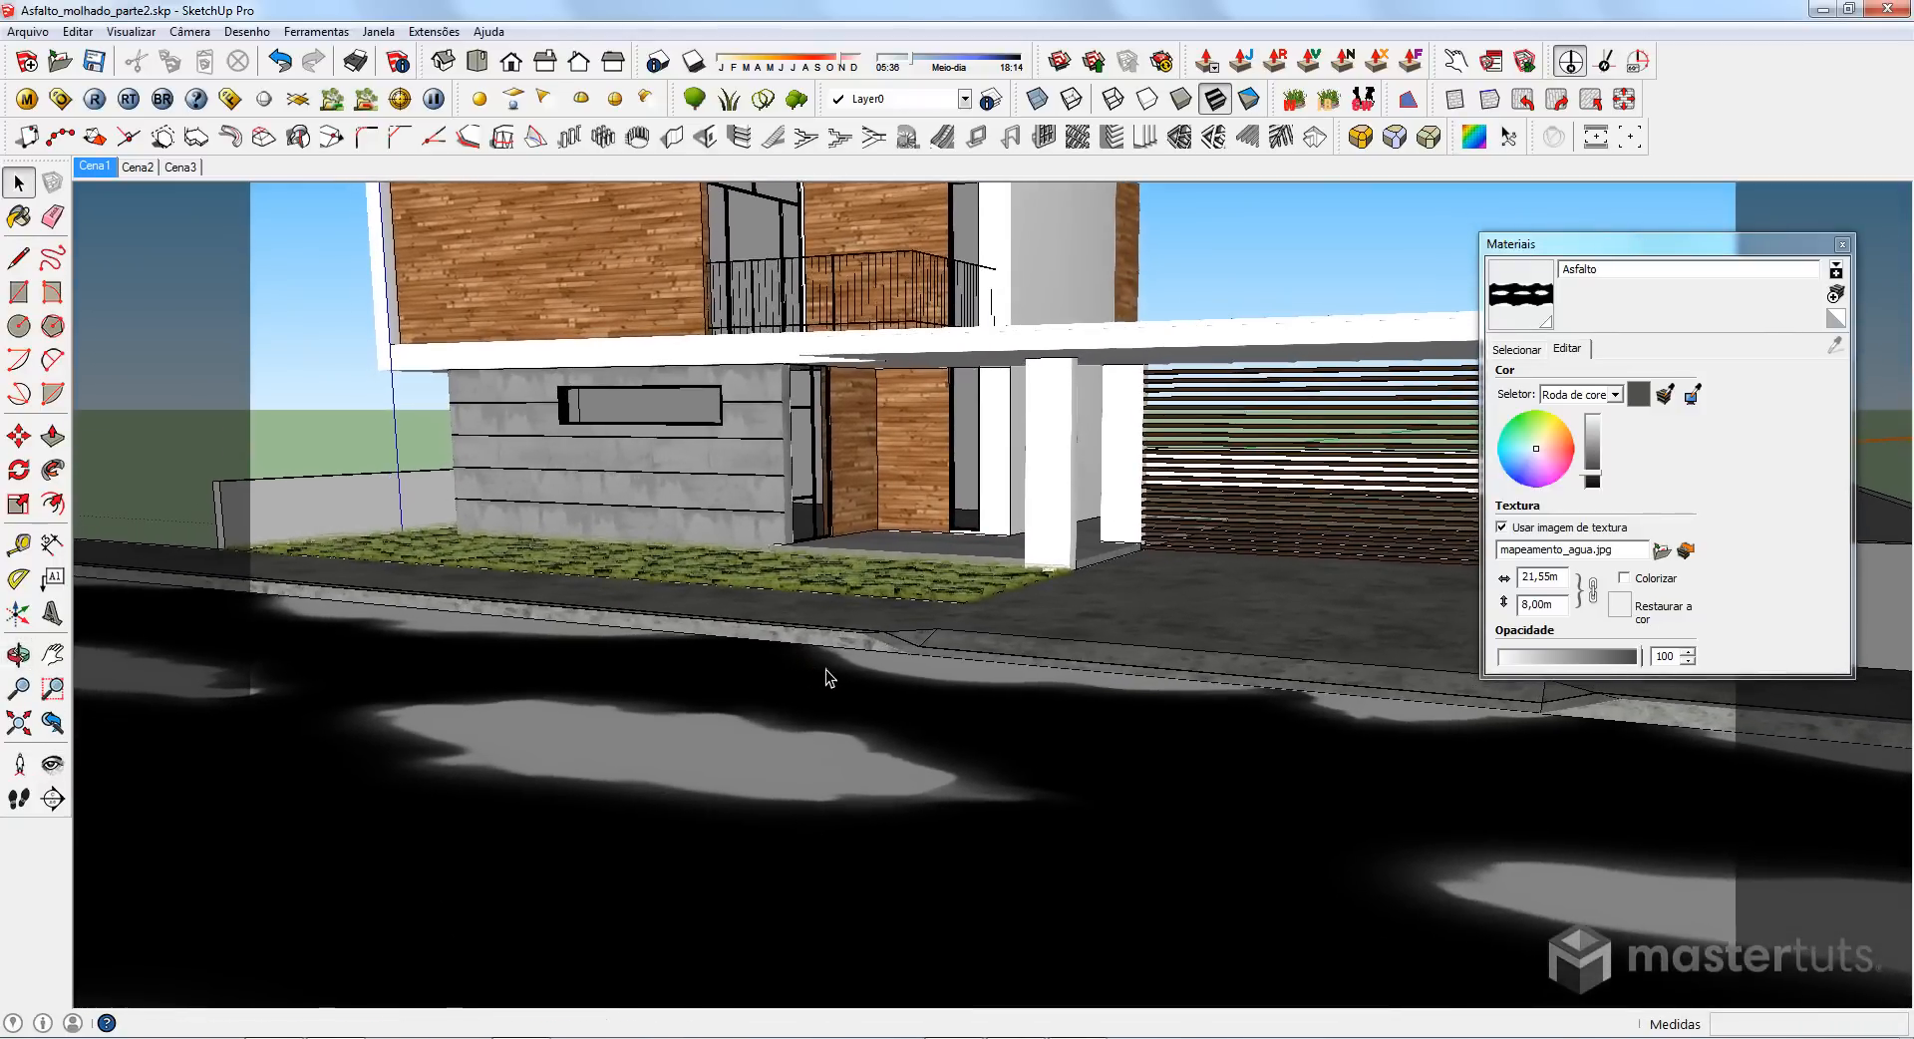
key(space)
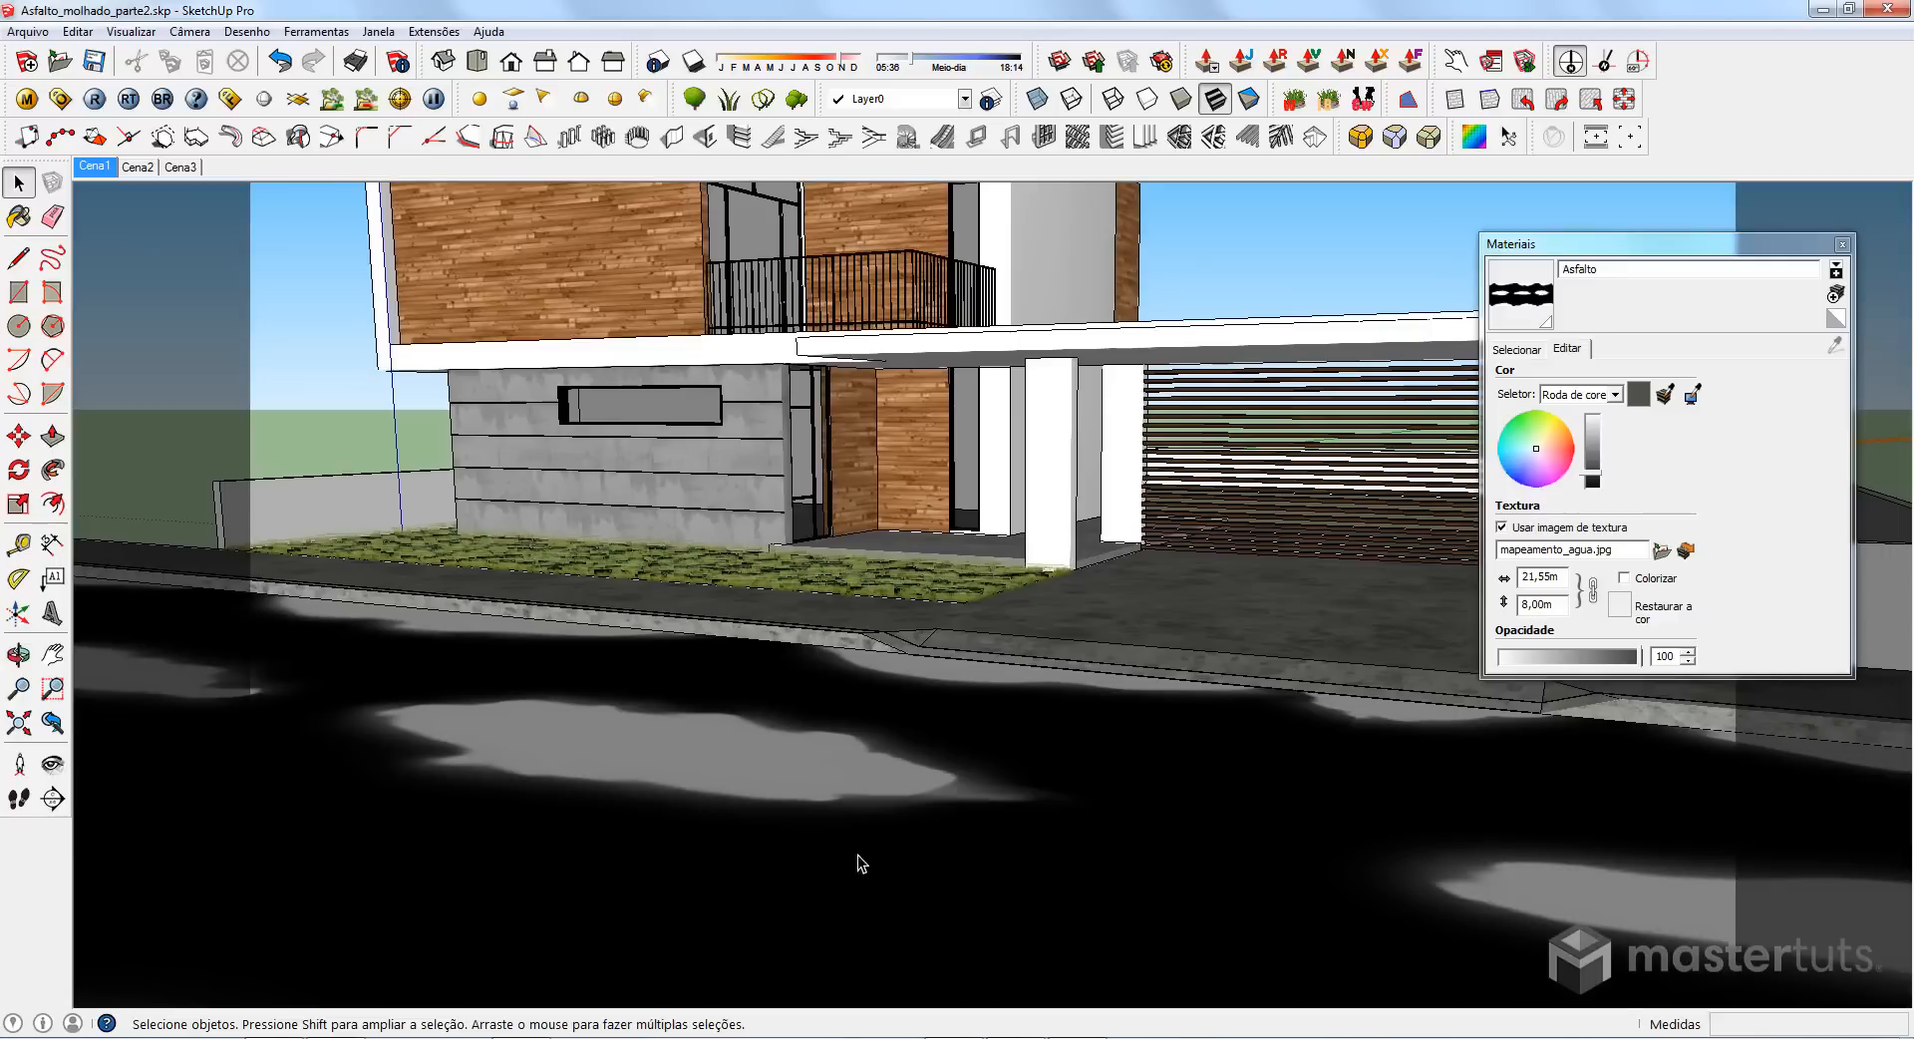
click(94, 99)
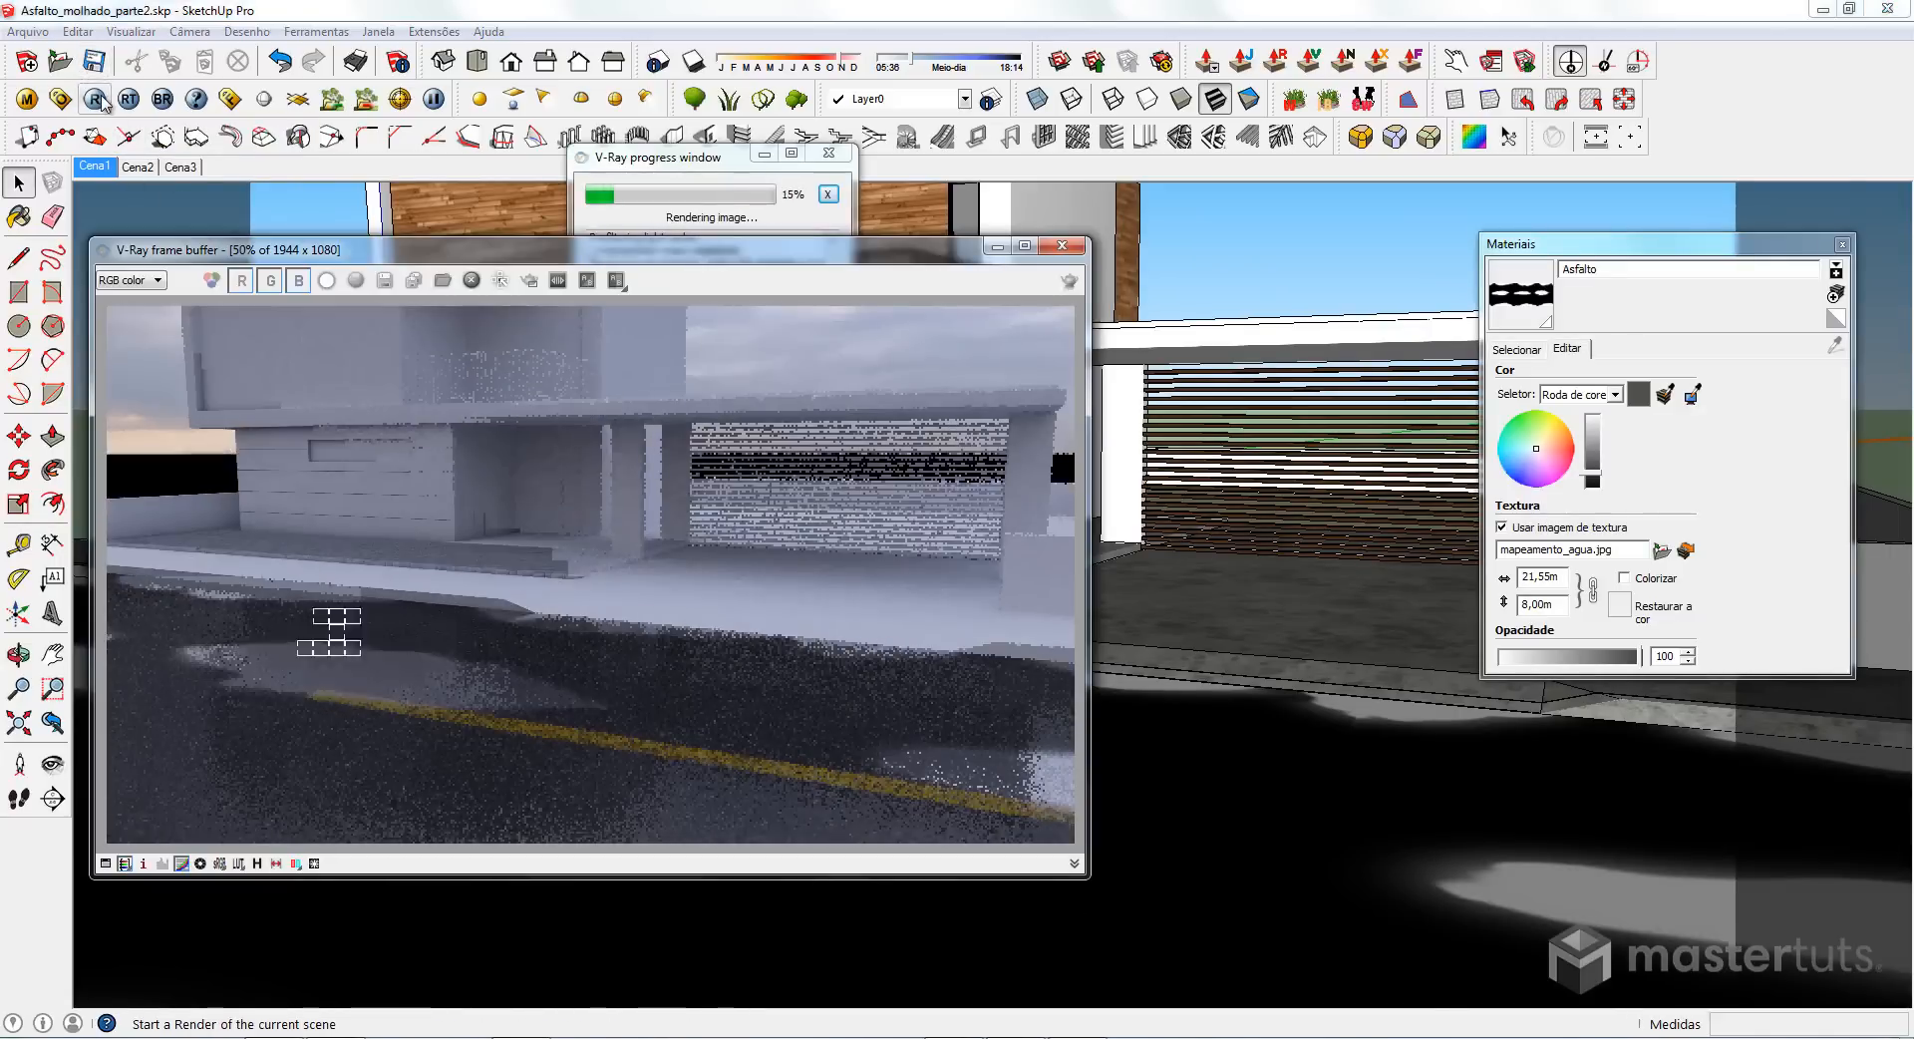